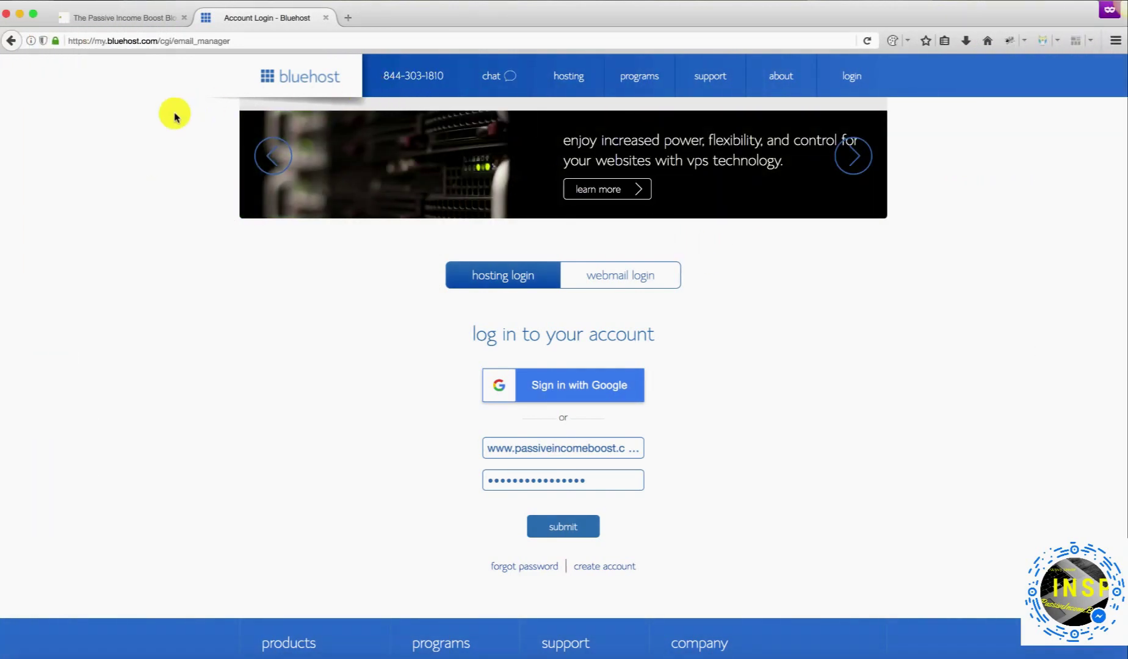
# Step: Return to the Bluehost tab and sign in to the hosting account
pyautogui.click(135, 18)
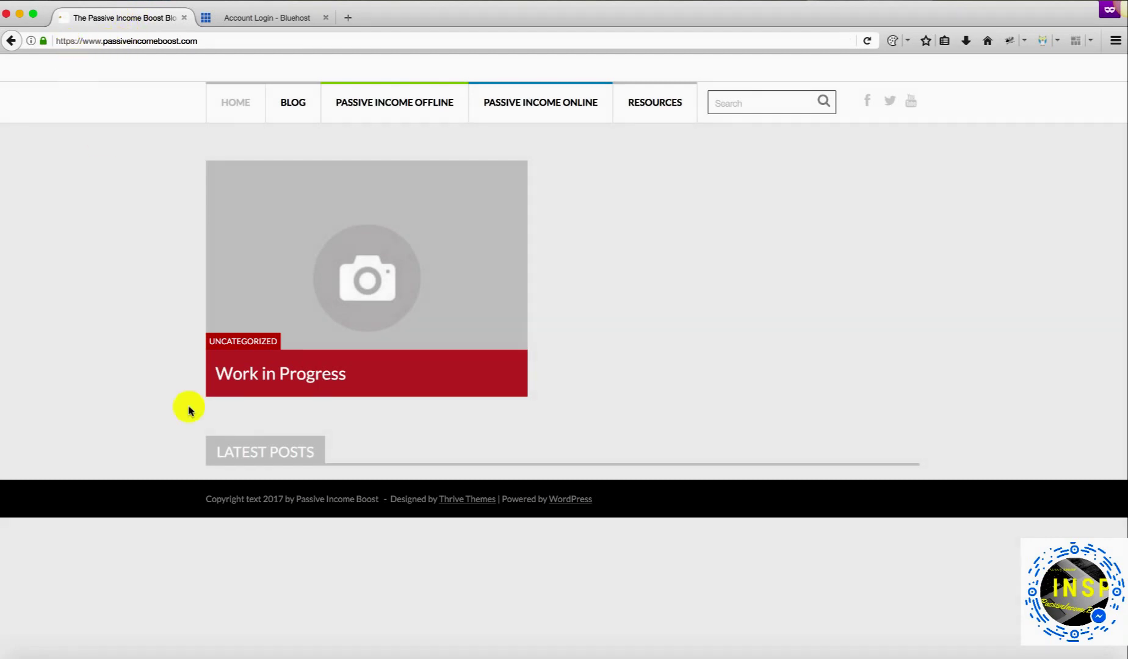
pyautogui.click(257, 22)
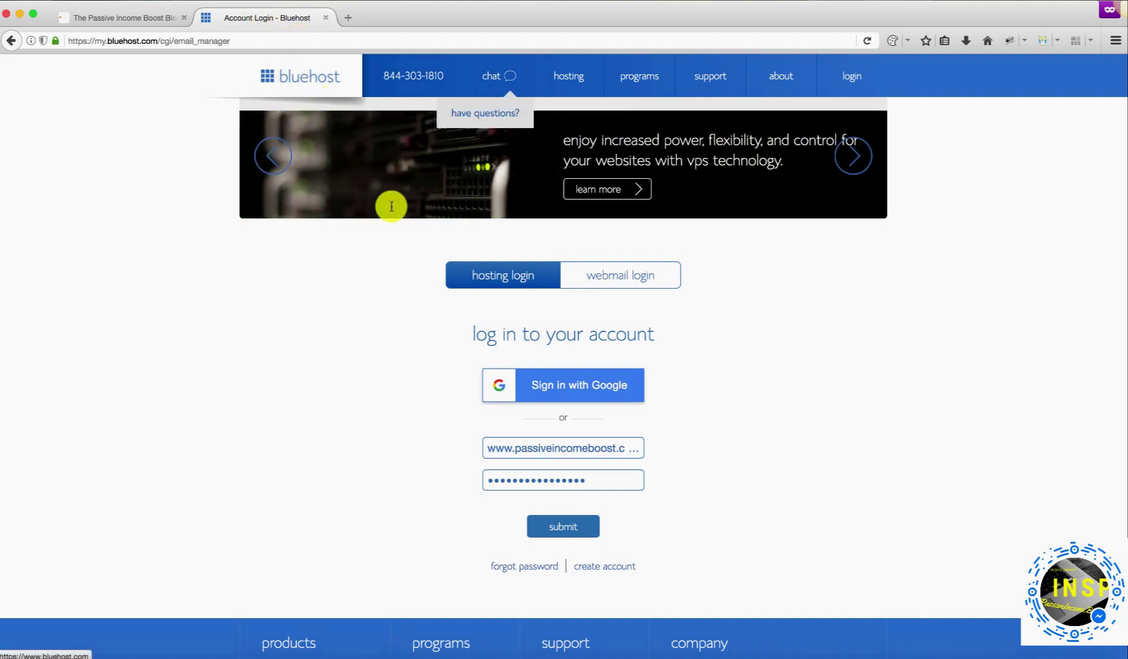
pyautogui.click(551, 447)
pyautogui.click(545, 479)
pyautogui.click(550, 525)
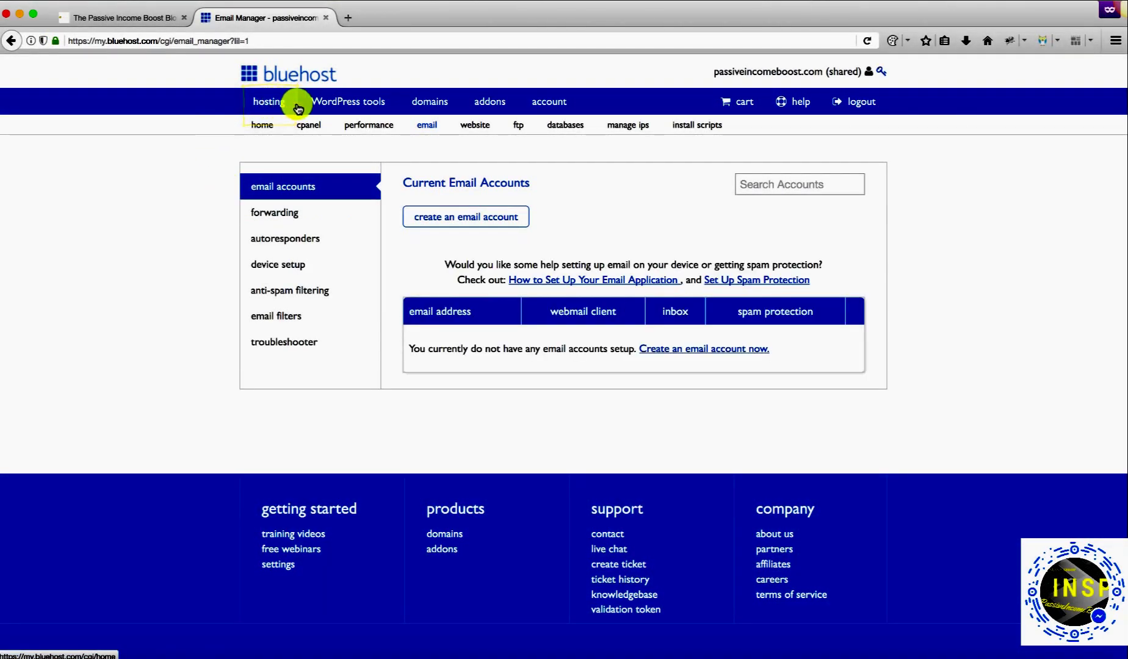
# Step: Open the email accounts manager, start a new account, and enter its mailbox username
pyautogui.click(429, 128)
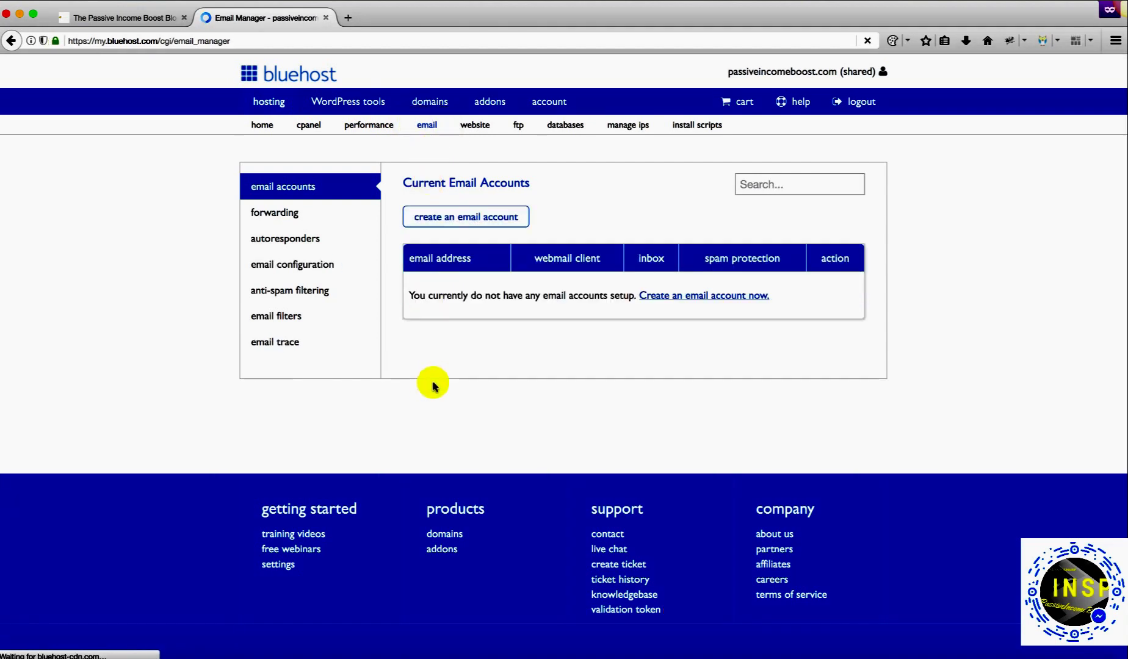
pyautogui.click(470, 220)
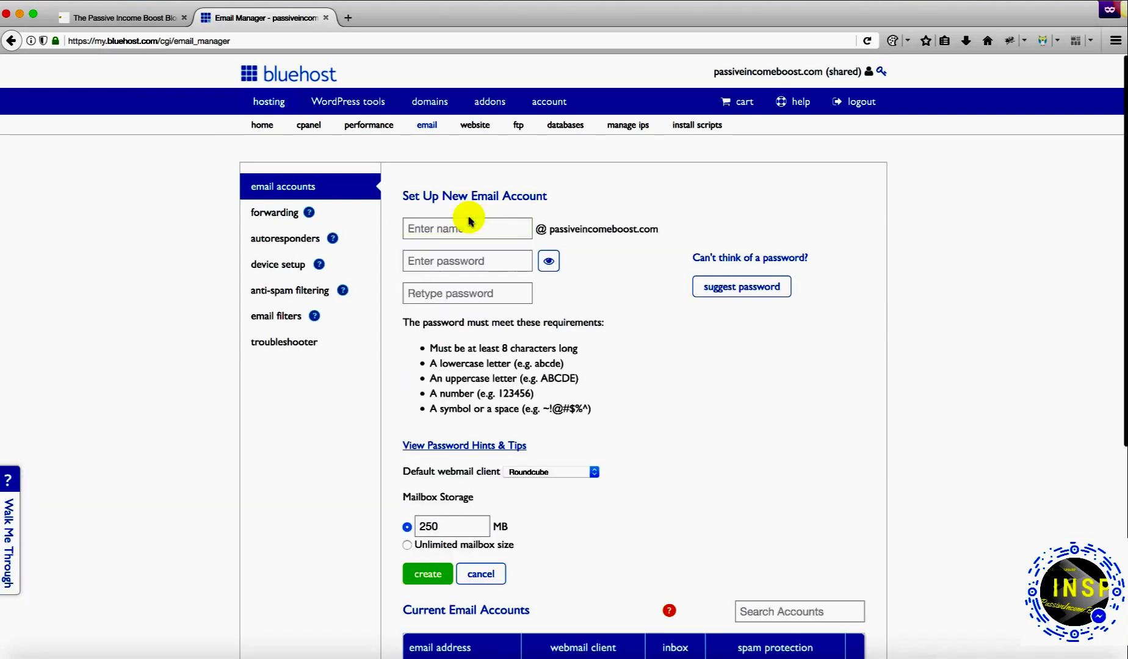
pyautogui.click(463, 230)
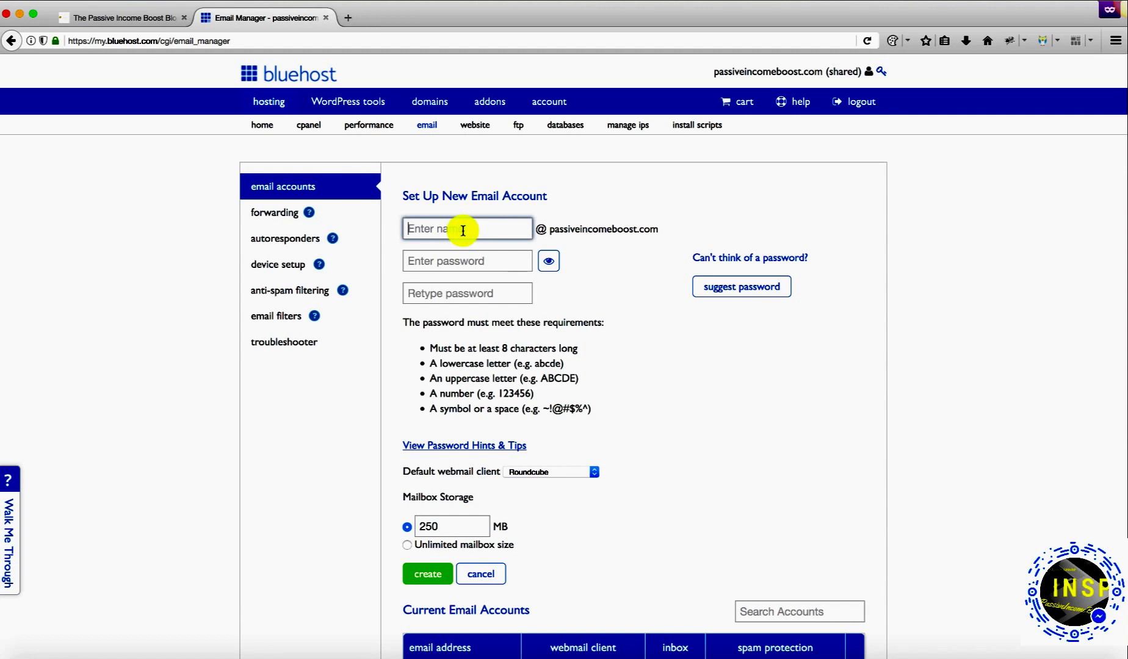
pyautogui.write('levi')
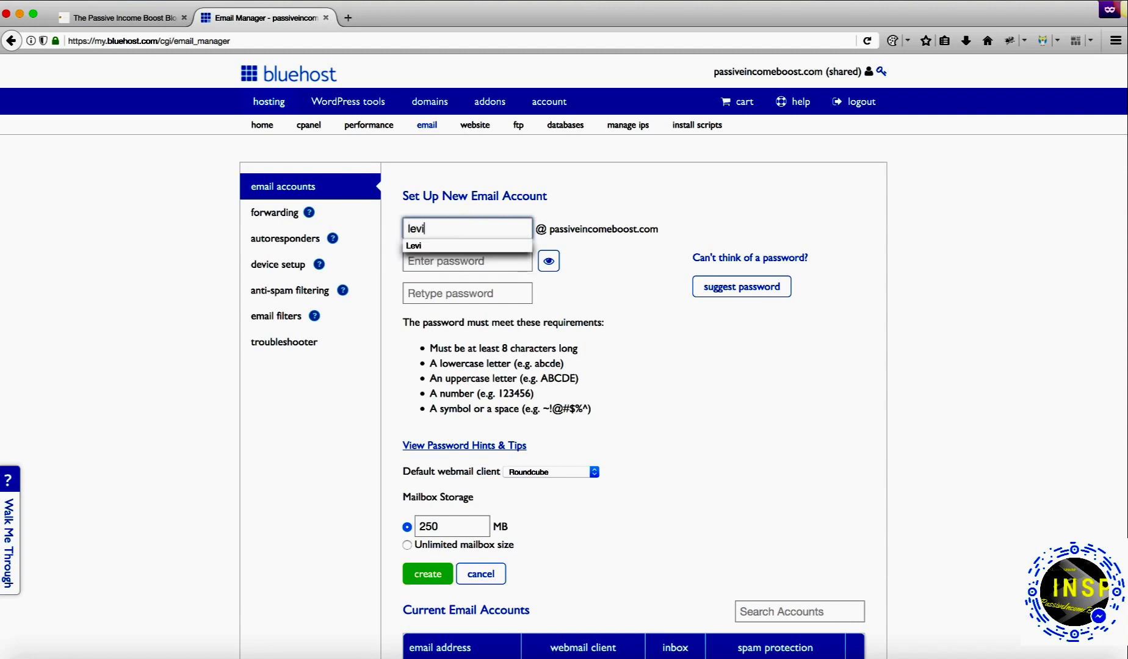
pyautogui.click(603, 224)
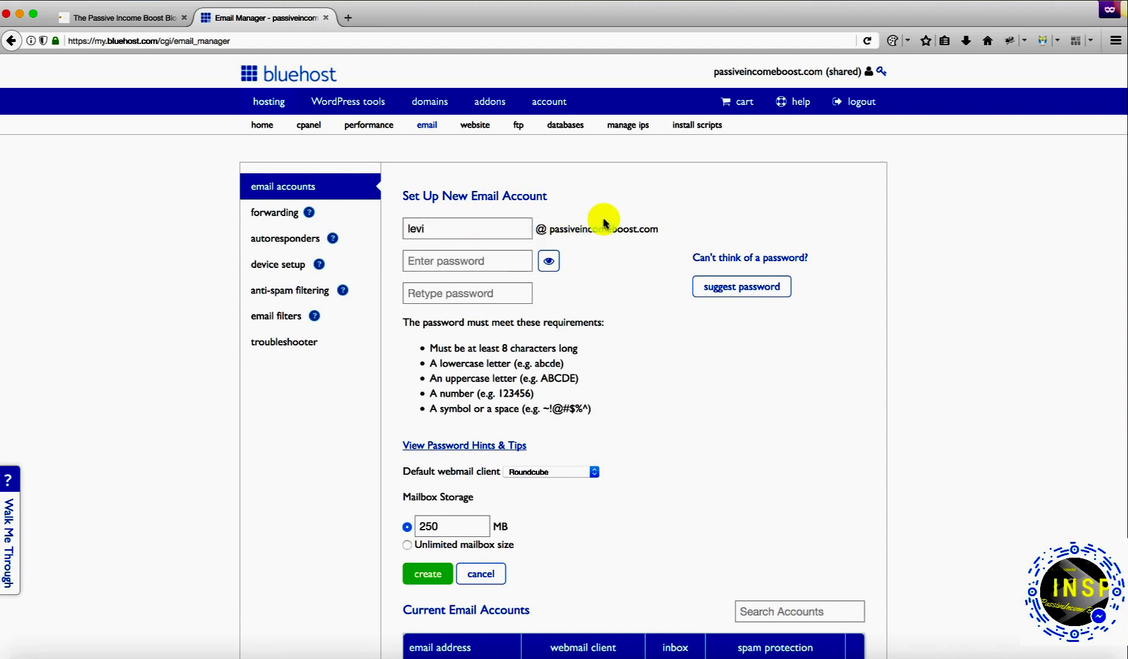
# Step: Enter an Excellent-strength password and begin retyping it in the confirmation field
pyautogui.click(485, 261)
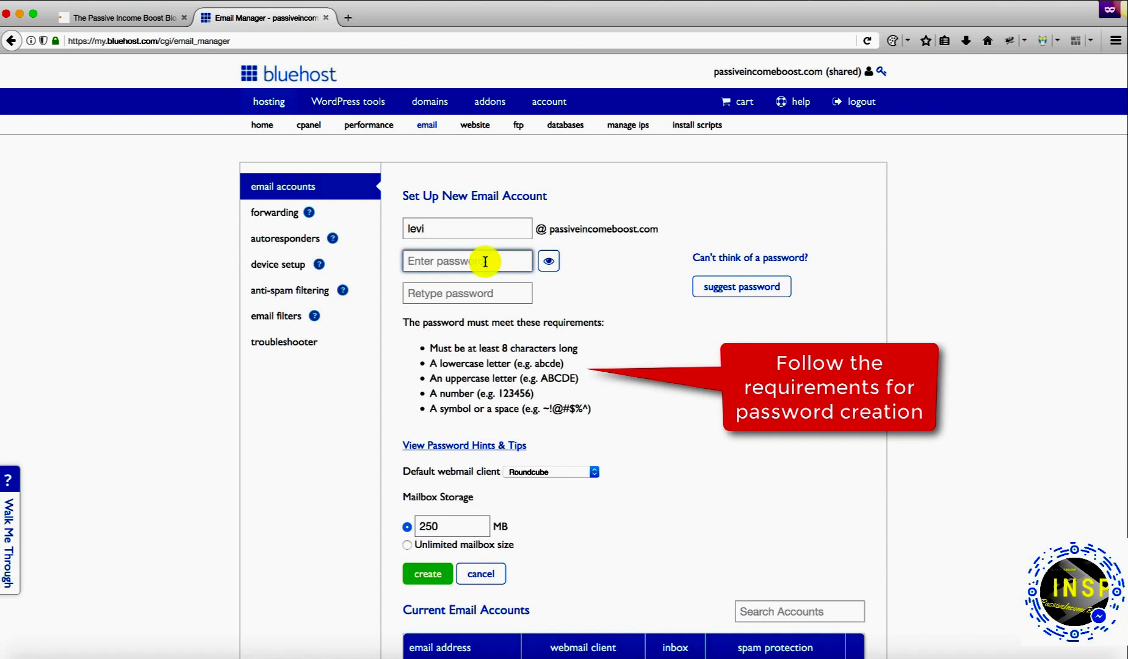
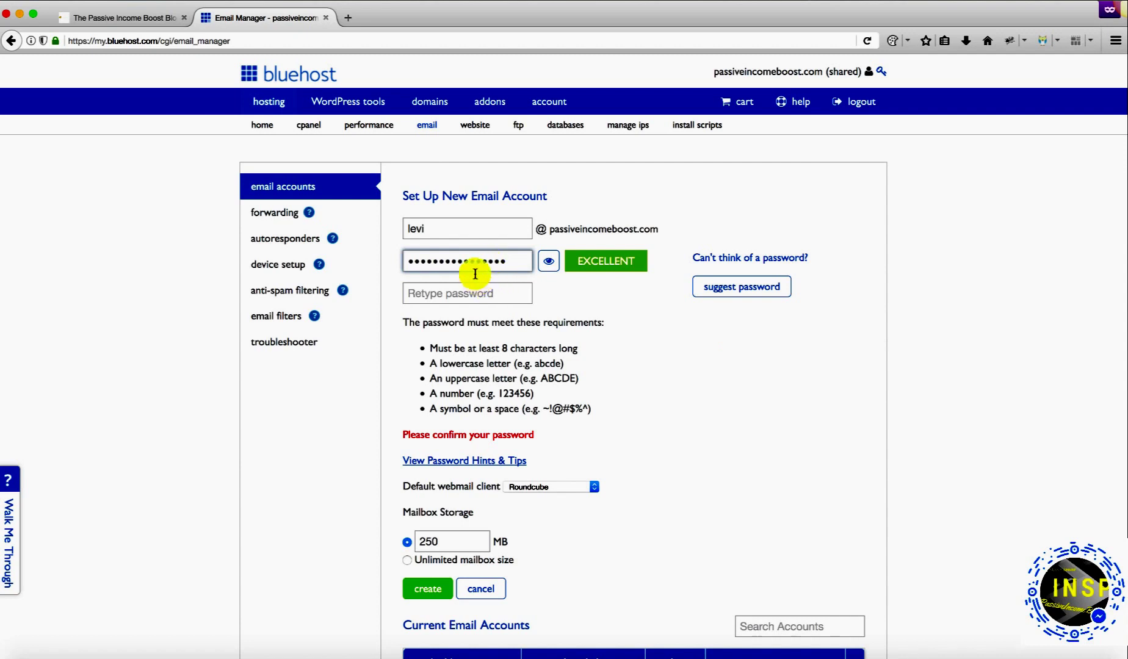
pyautogui.click(455, 293)
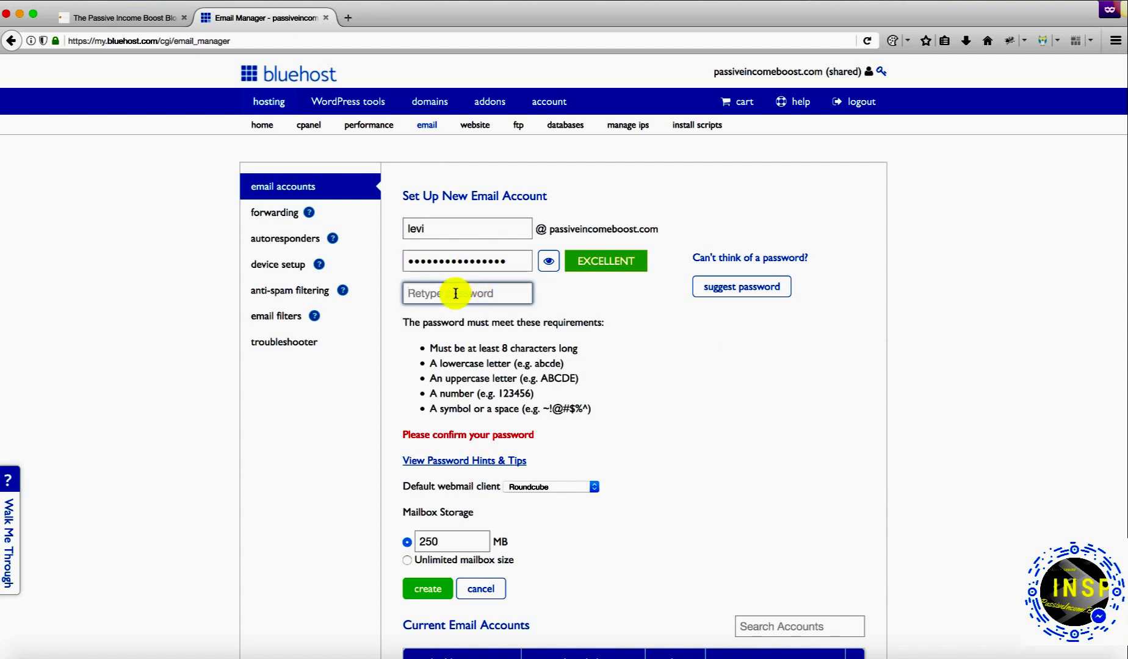
pyautogui.write('*')
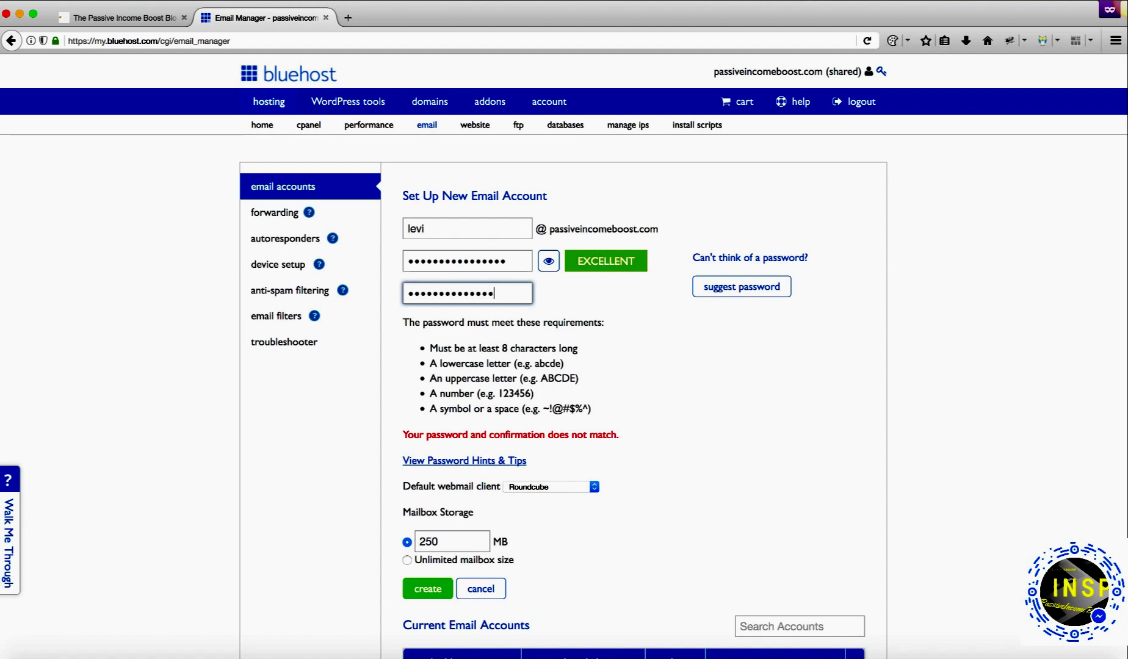
# Step: Finish confirming the password, set webmail client to 'I want to choose later', unlimited mailbox, and create
pyautogui.write('*')
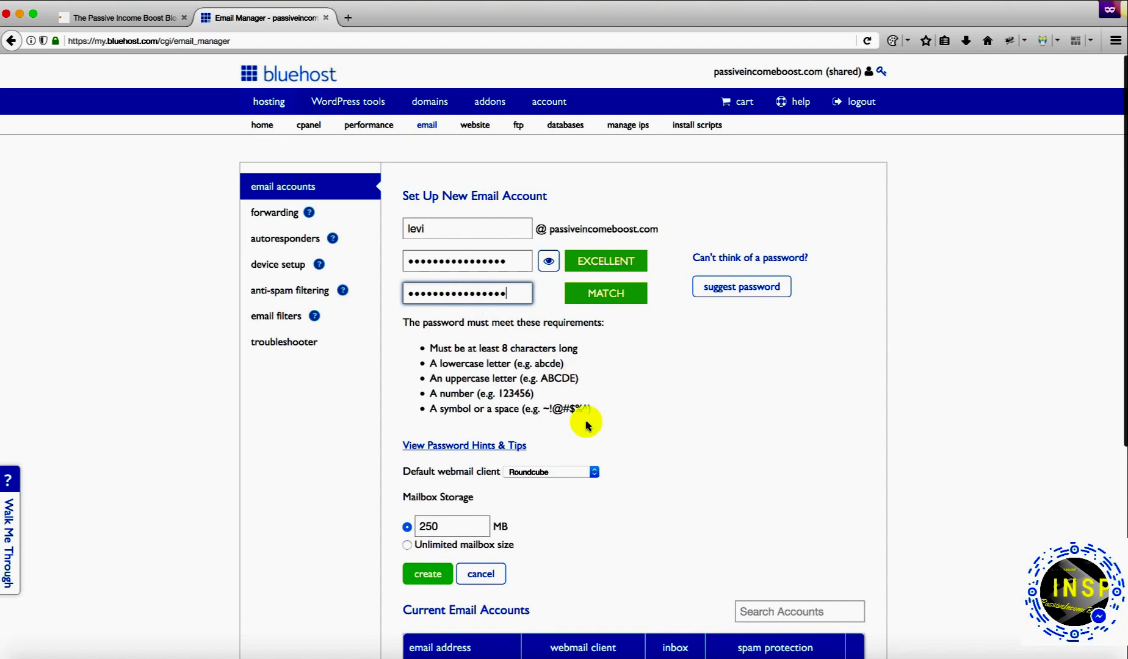
pyautogui.scroll(-1, 585, 421)
pyautogui.scroll(-3, 586, 424)
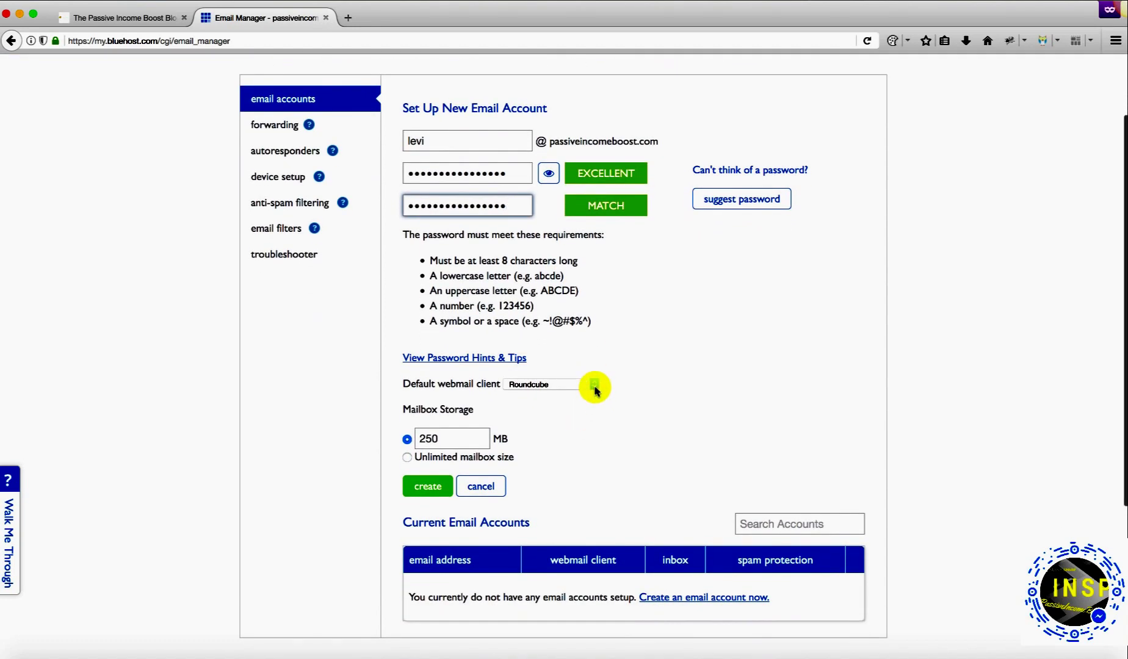
pyautogui.click(593, 385)
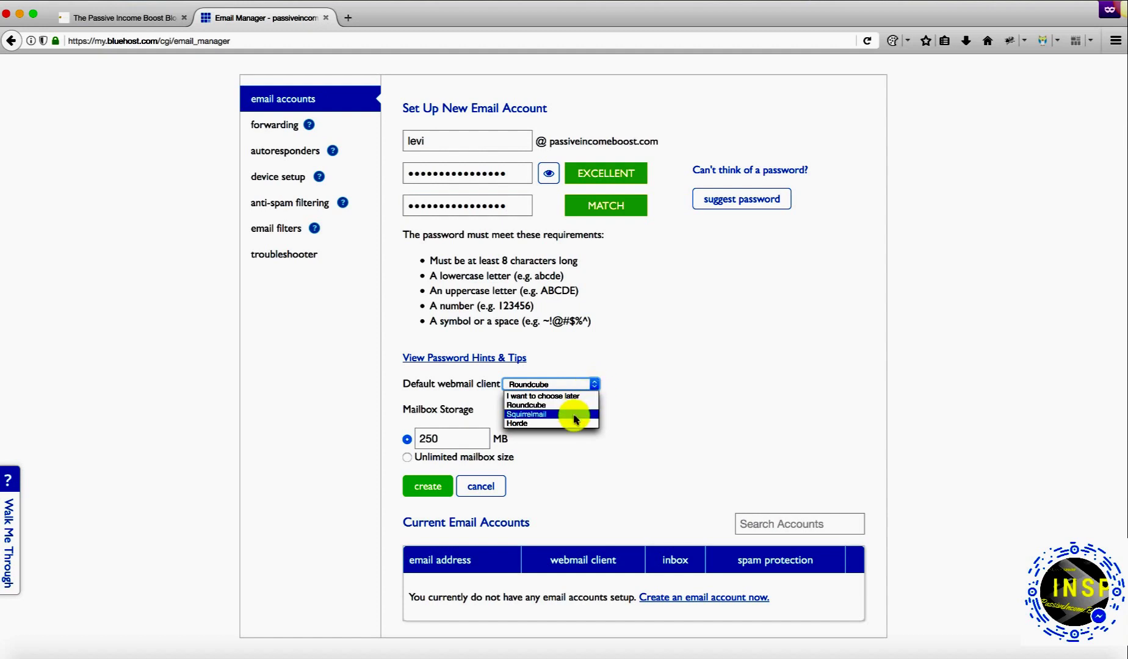
pyautogui.click(573, 397)
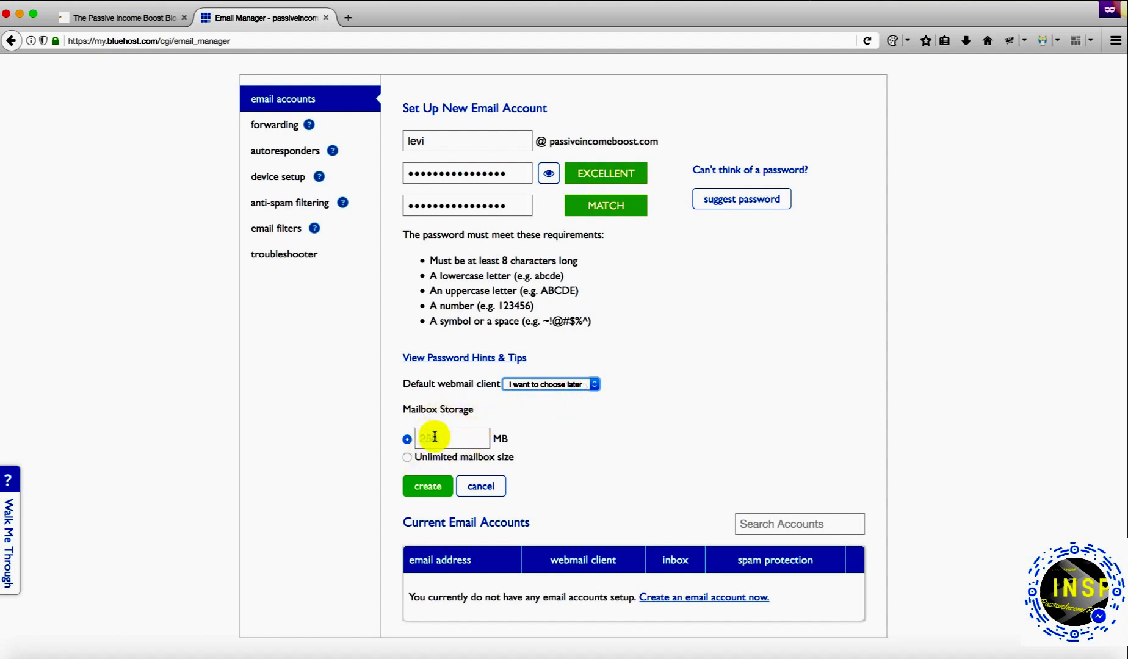
pyautogui.click(409, 458)
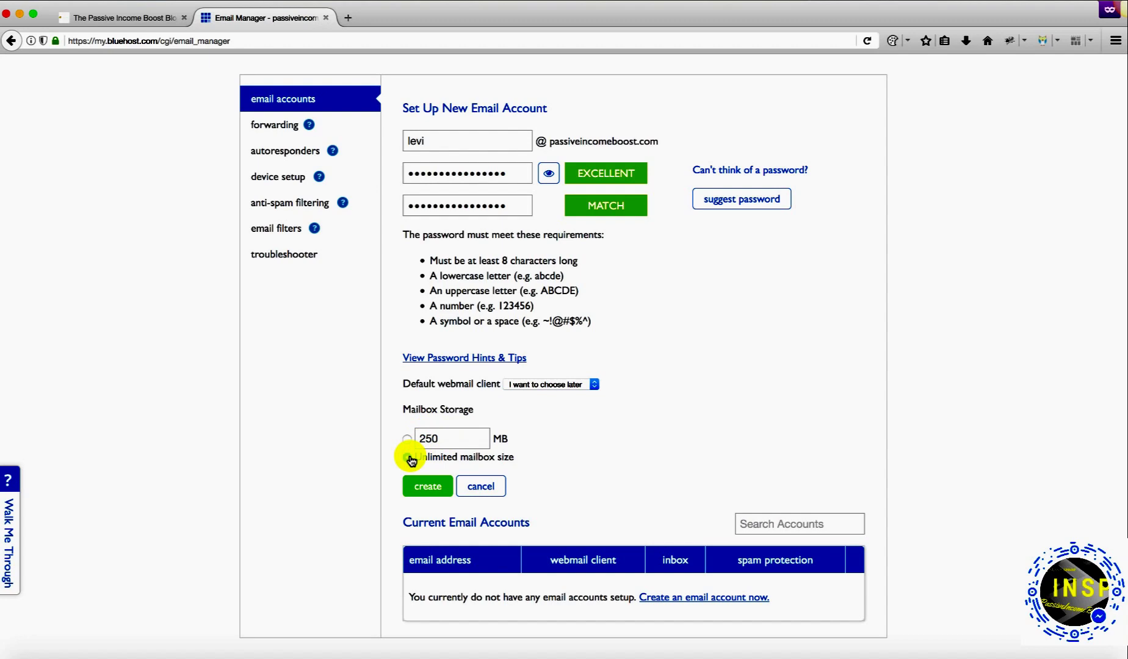
pyautogui.scroll(-4, 567, 459)
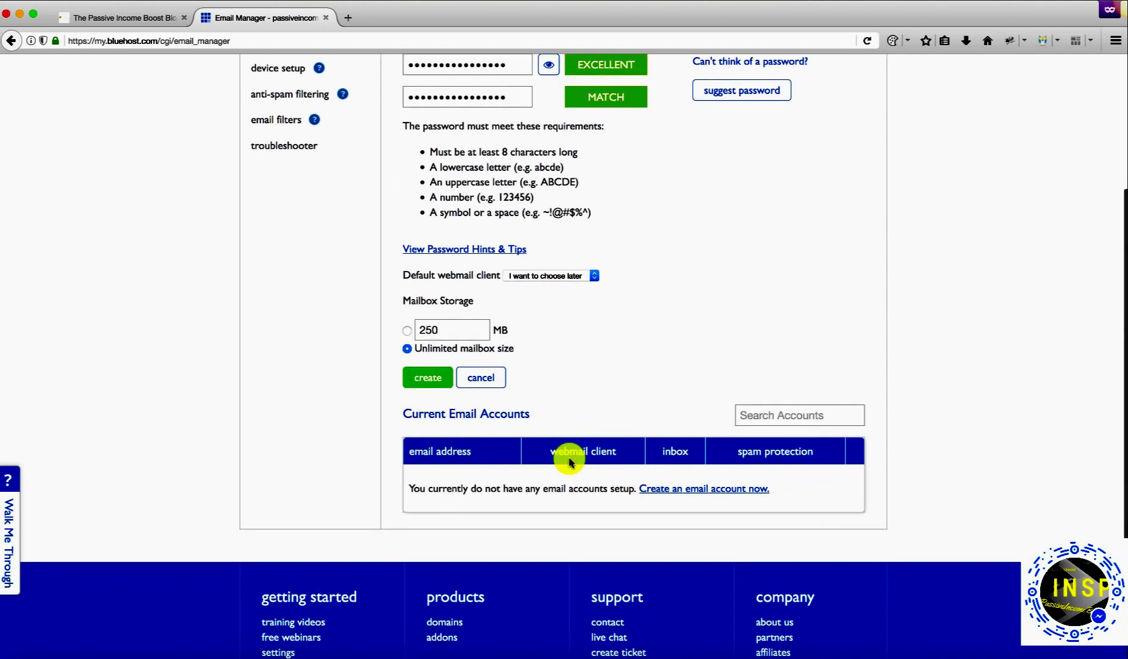
pyautogui.click(431, 386)
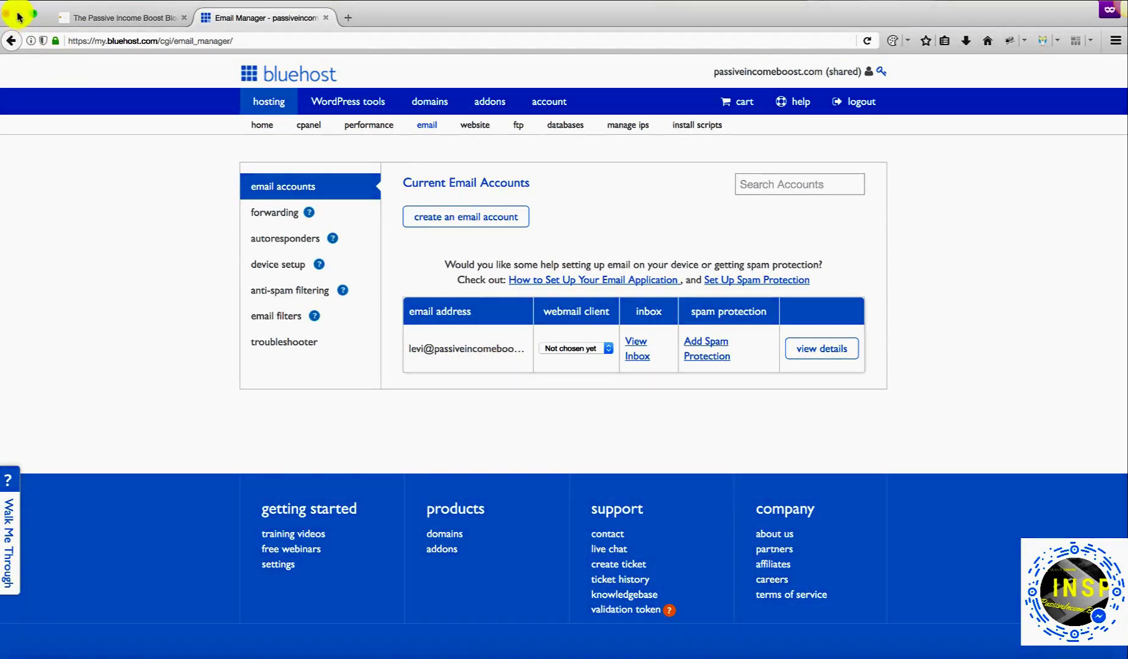
# Step: Send a Gmail test email with subject Test to the new Bluehost address, then restore Bluehost
pyautogui.click(20, 13)
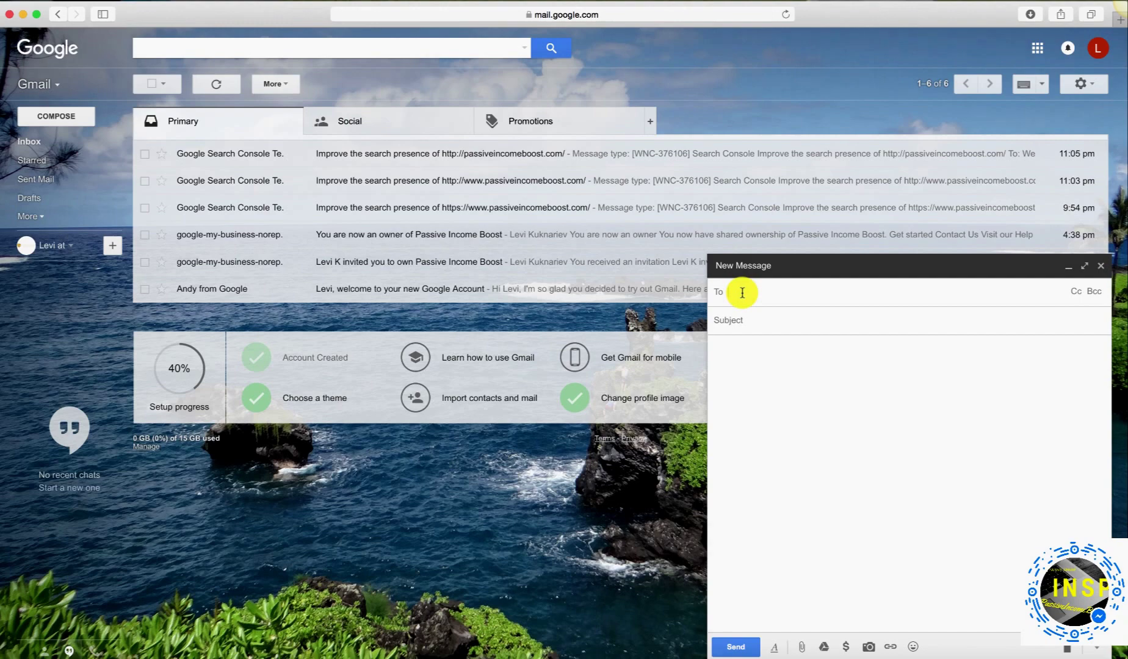
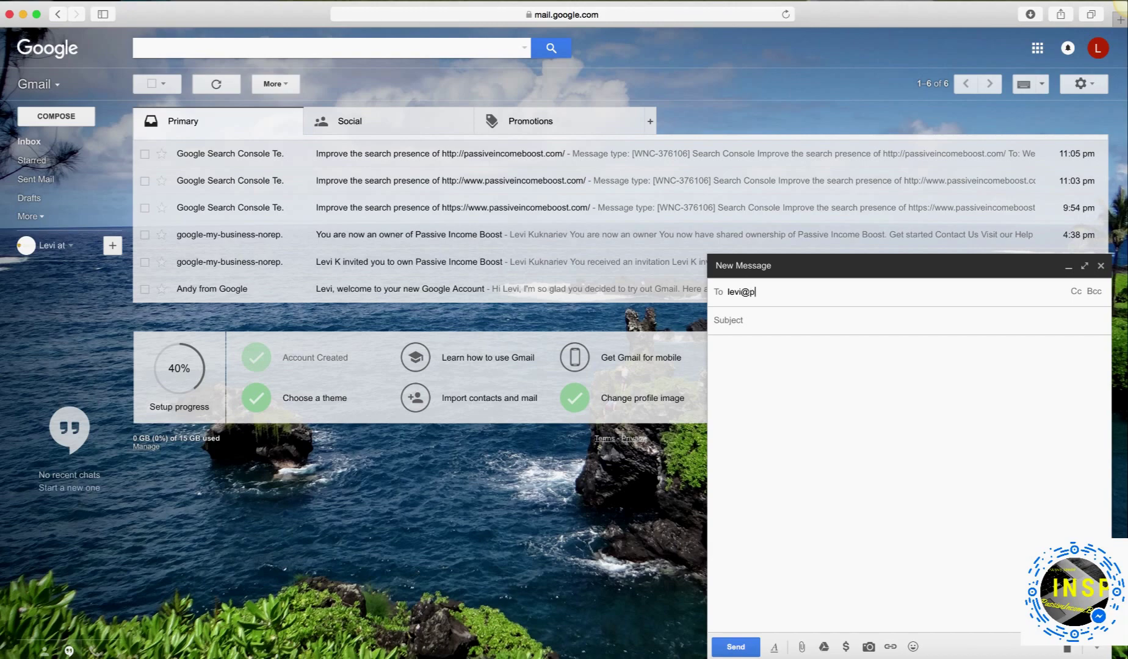
pyautogui.press('Return')
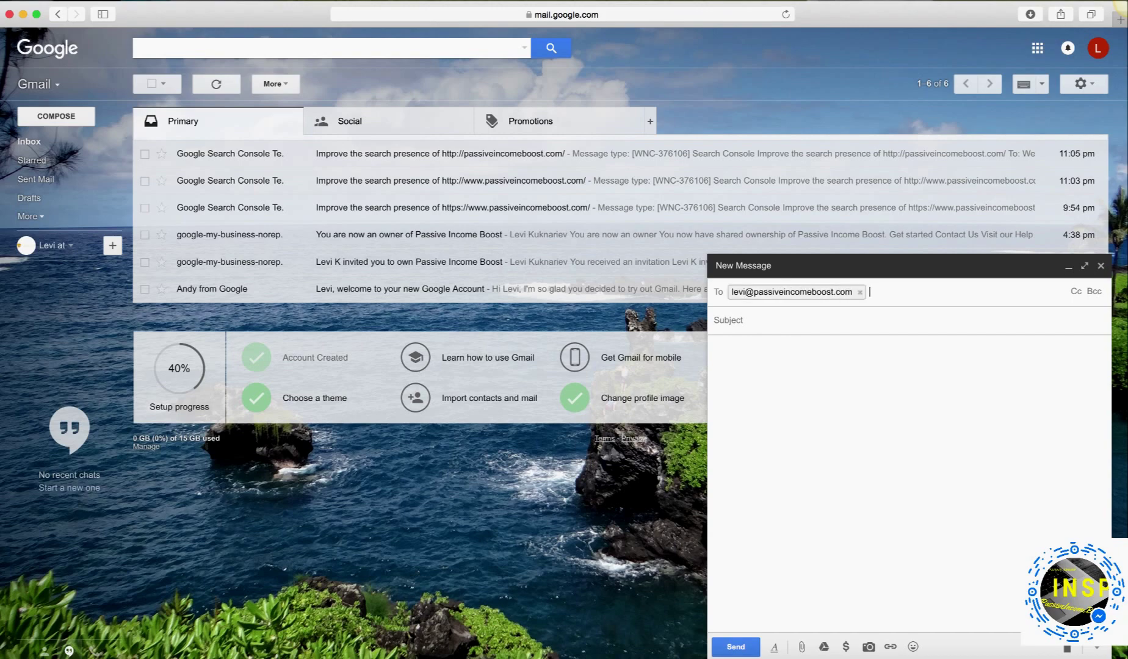
pyautogui.click(728, 319)
pyautogui.write('Te')
pyautogui.click(714, 347)
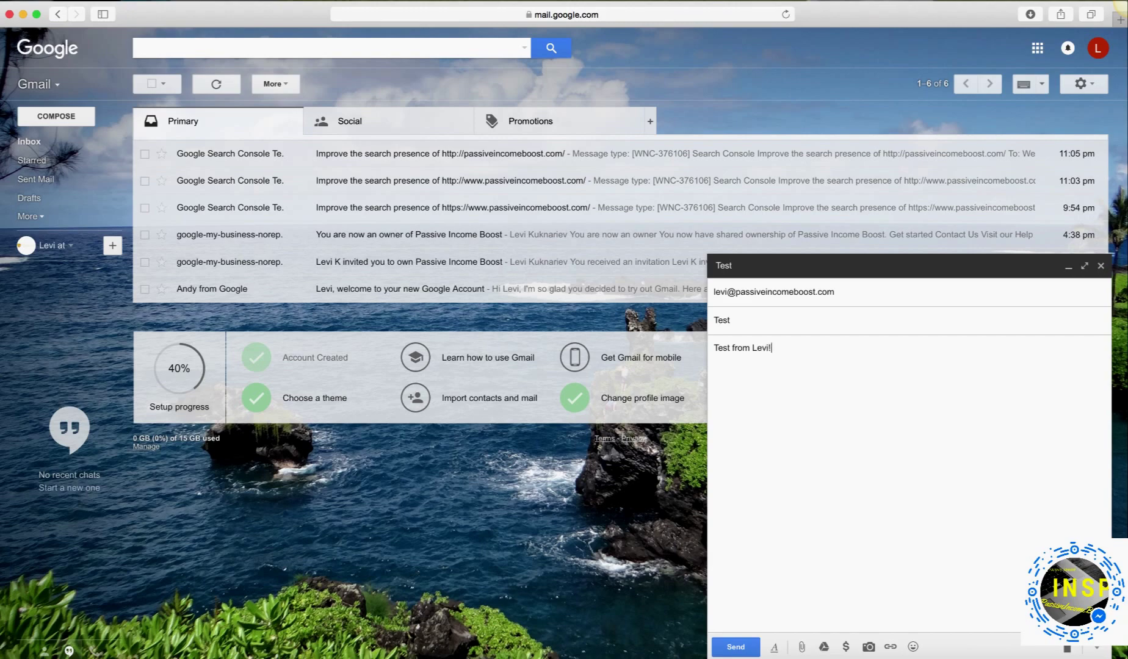
pyautogui.click(736, 646)
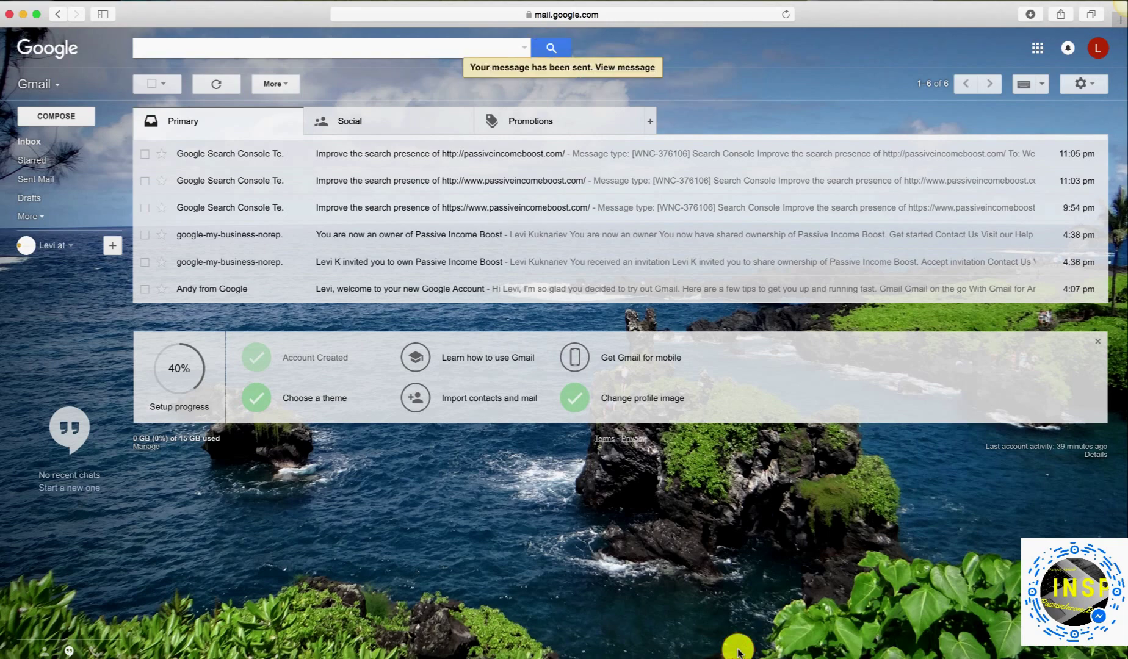
pyautogui.click(1074, 648)
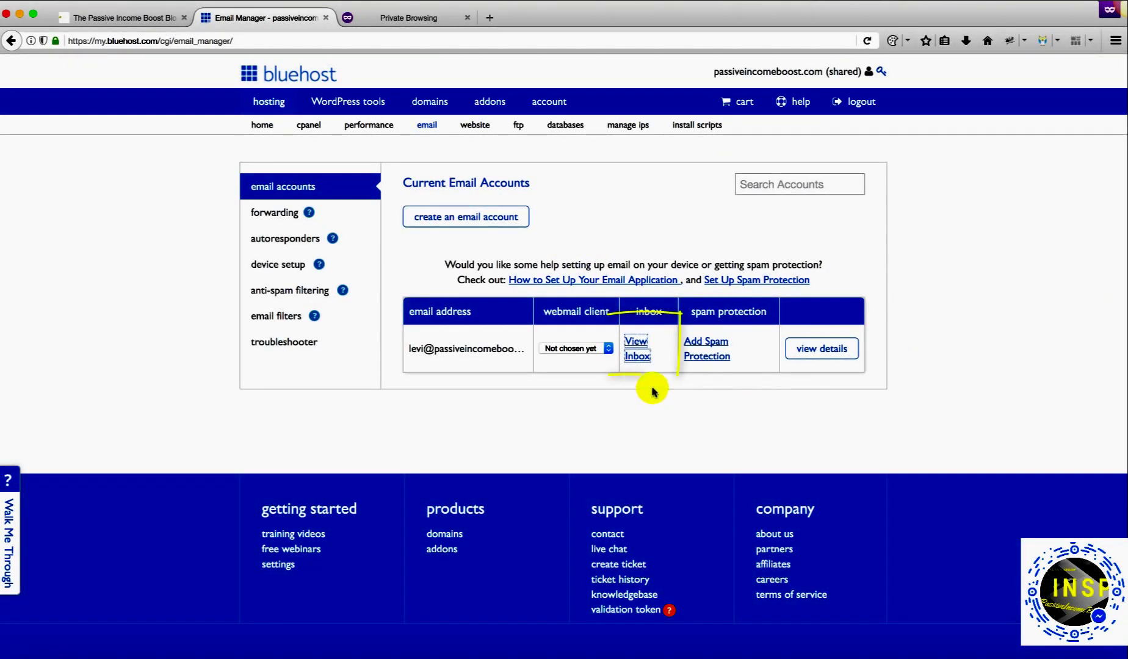
# Step: Log in to webmail for the new email account using its password
pyautogui.click(636, 348)
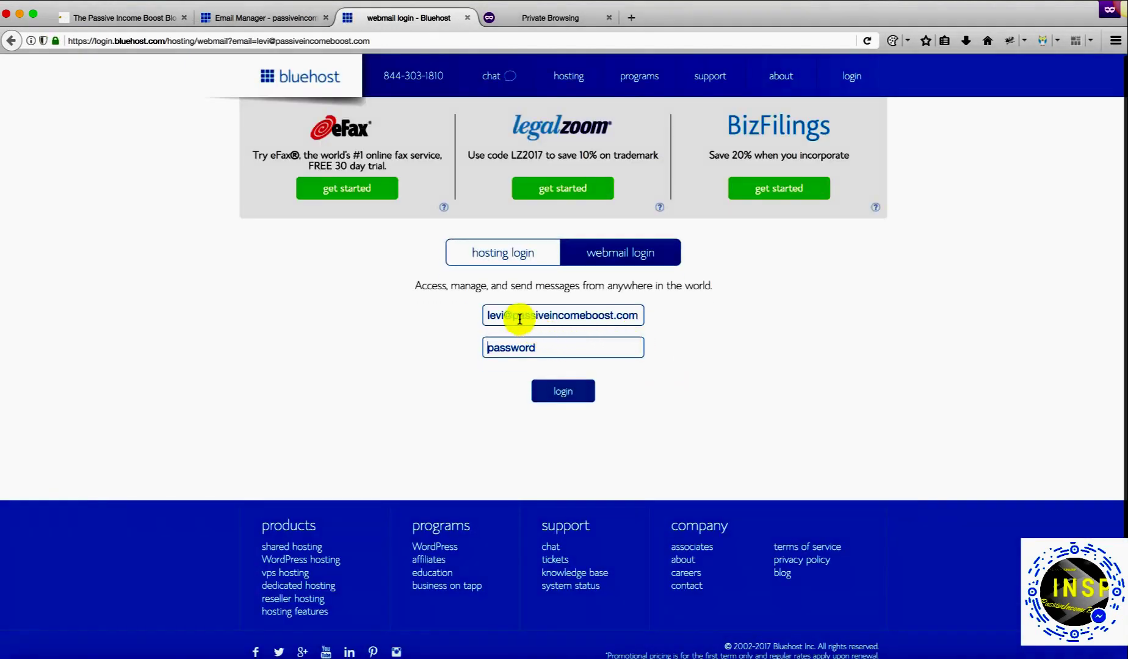
pyautogui.click(555, 349)
pyautogui.write('••')
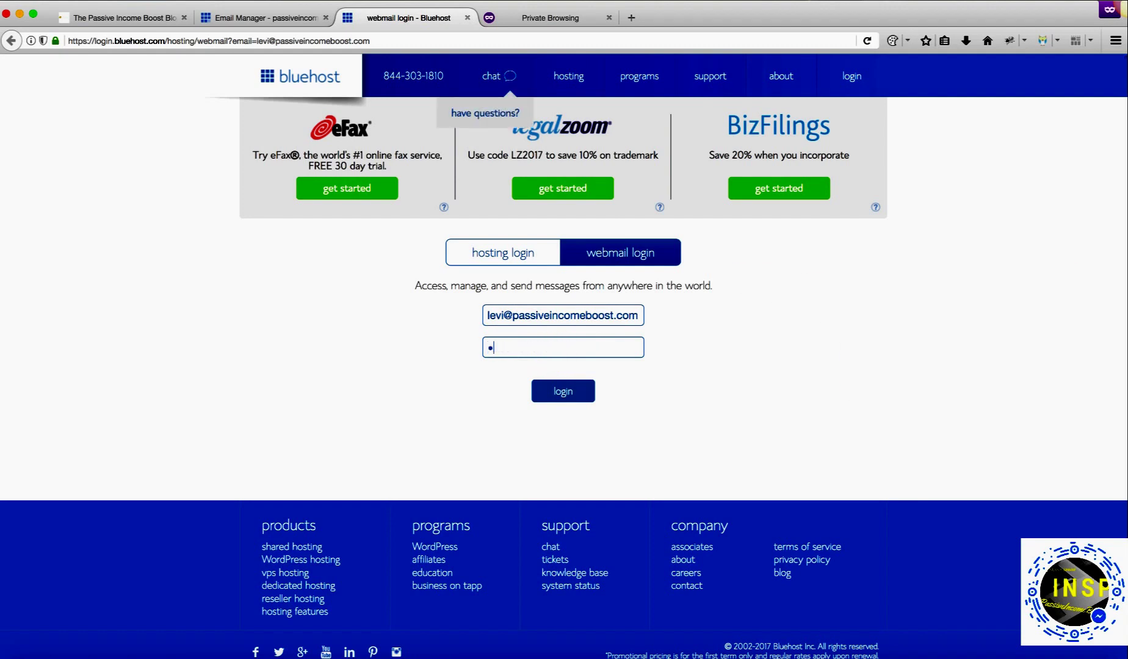
pyautogui.write('•••••••••••••')
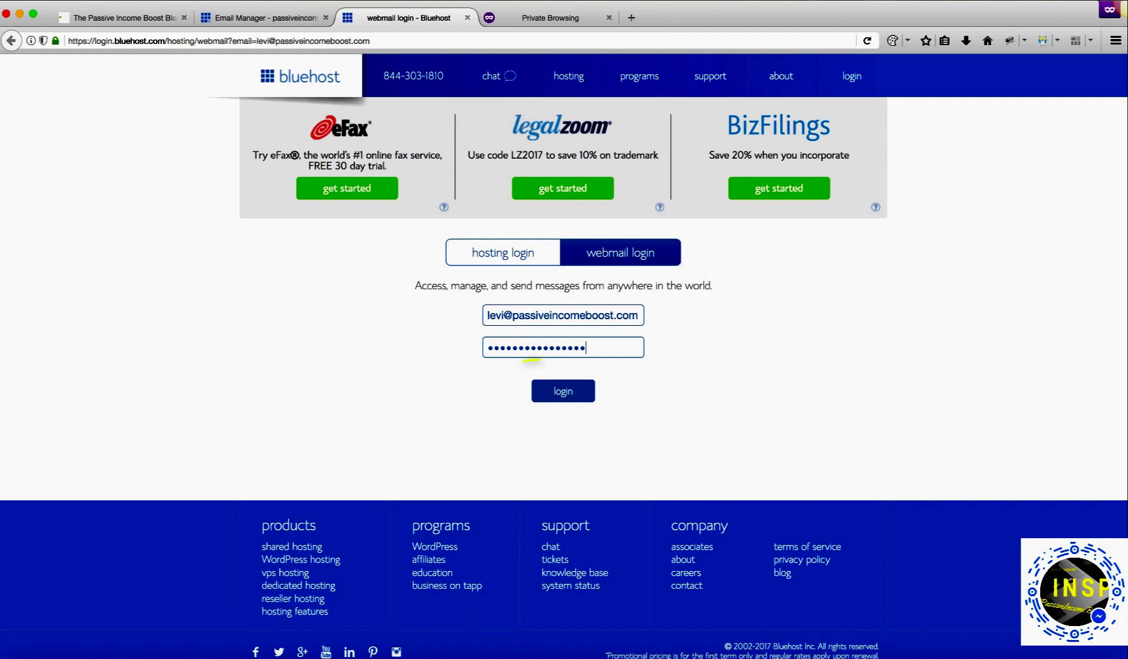
pyautogui.click(557, 392)
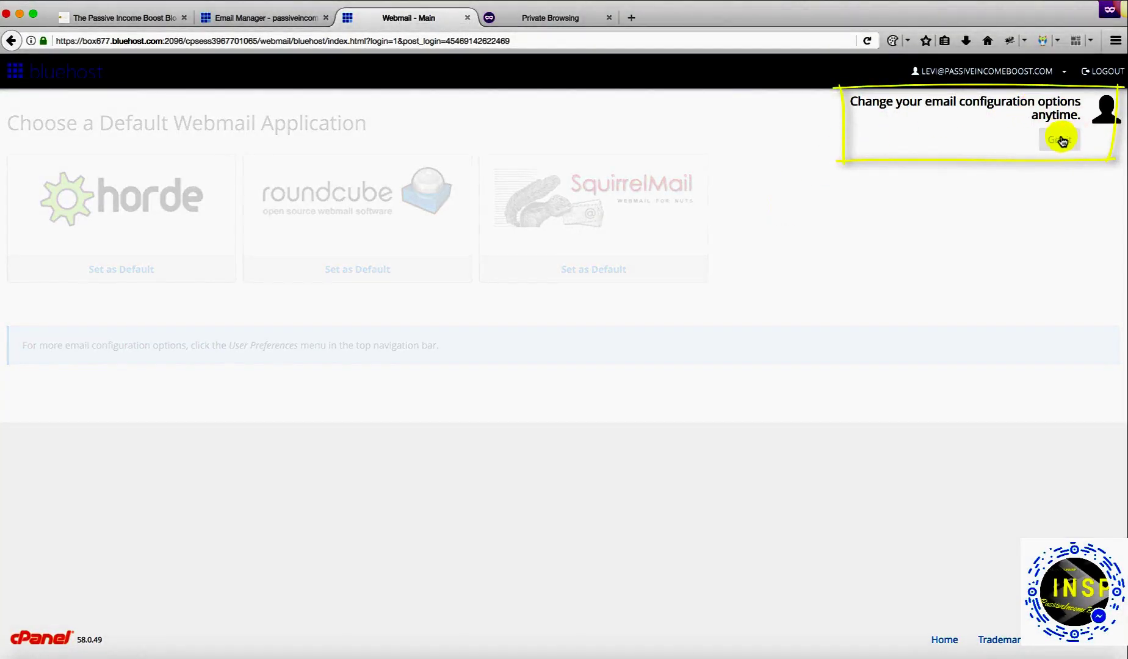
# Step: Dismiss the tour tip and set Roundcube as the default webmail application
pyautogui.click(1062, 140)
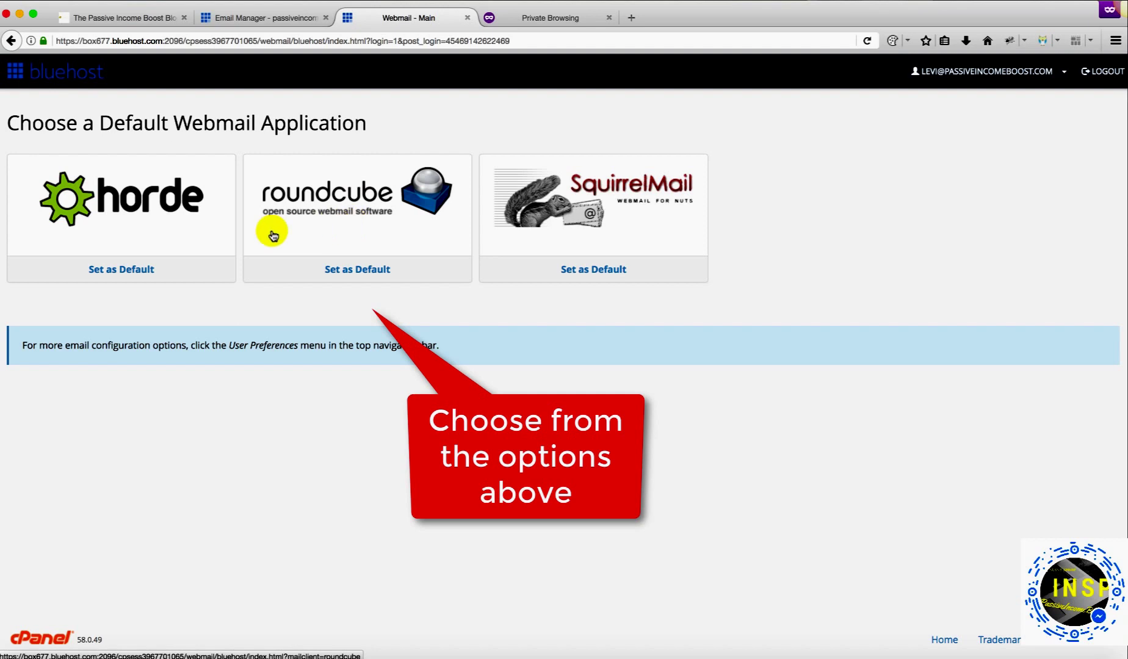
pyautogui.click(341, 267)
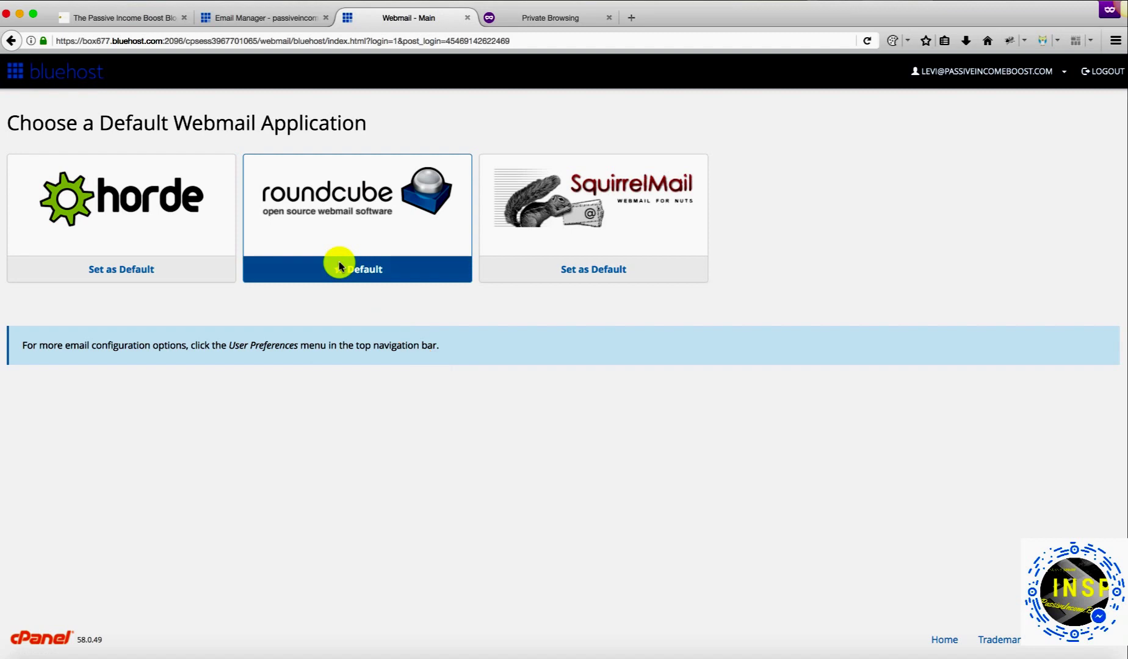
pyautogui.click(360, 195)
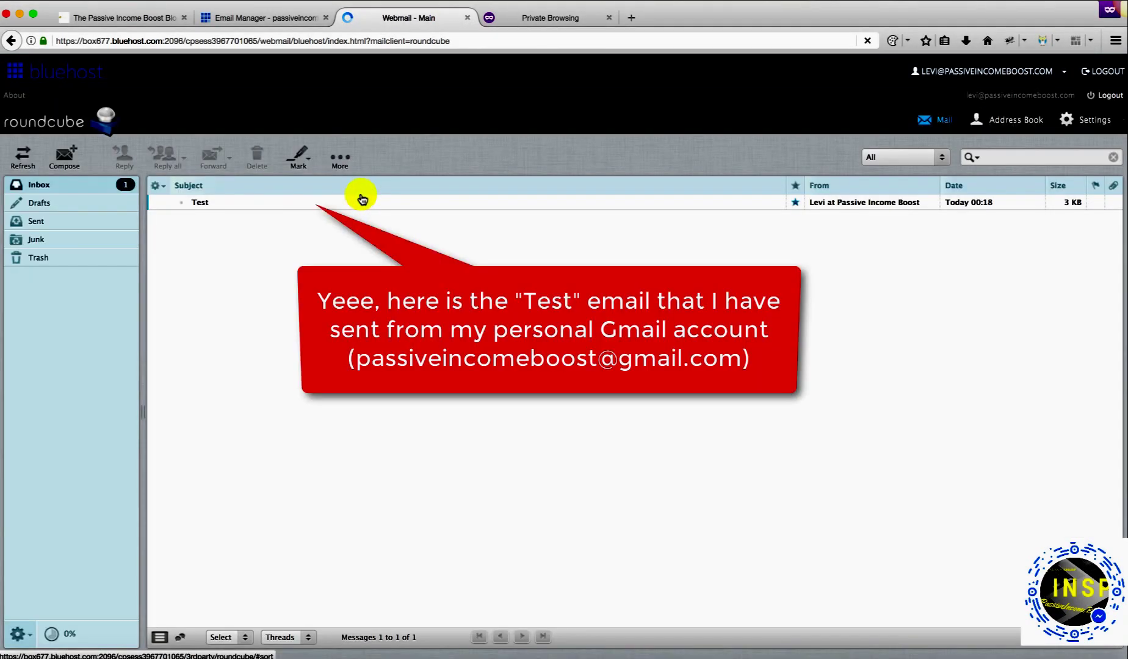
# Step: Open the Test email in the Roundcube inbox, then switch back to the Email Manager tab
pyautogui.doubleClick(362, 202)
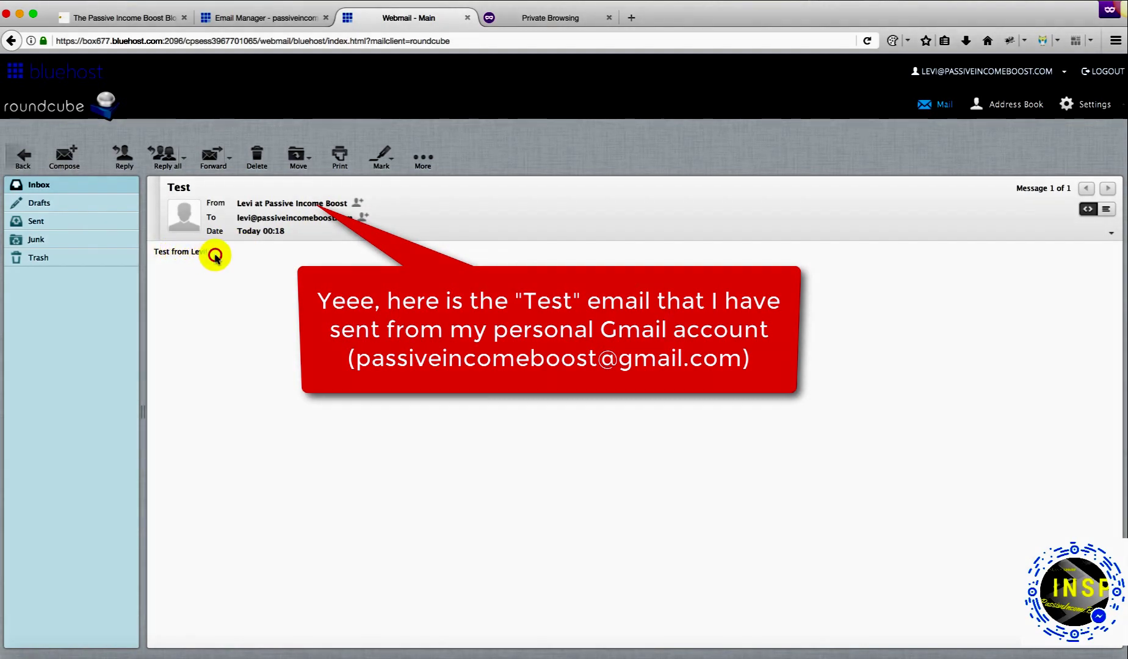
pyautogui.click(281, 21)
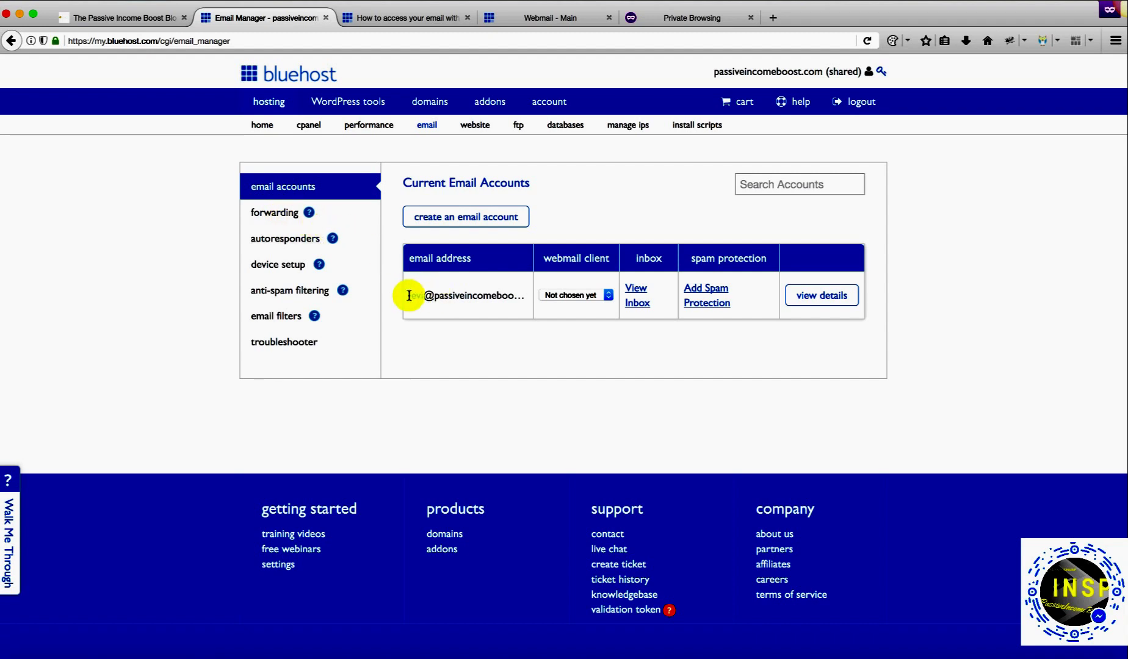
pyautogui.moveTo(409, 296); pyautogui.dragTo(515, 296)
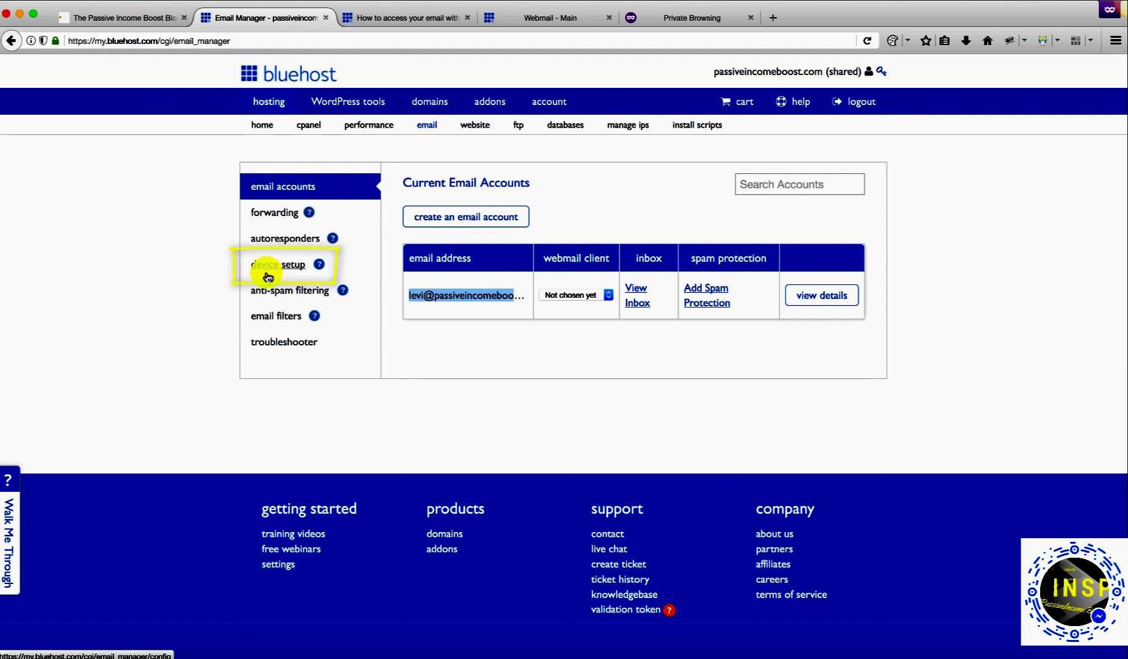
# Step: Show the full mail server settings on the device setup page and narrow the browser window
pyautogui.click(274, 269)
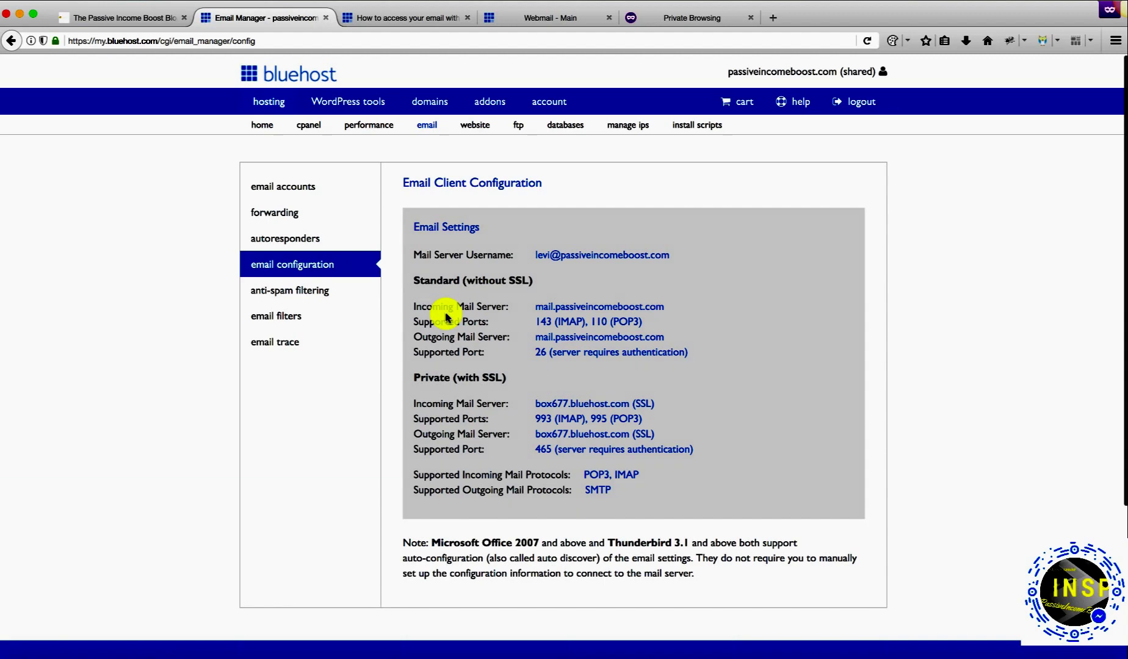
pyautogui.scroll(-1, 446, 316)
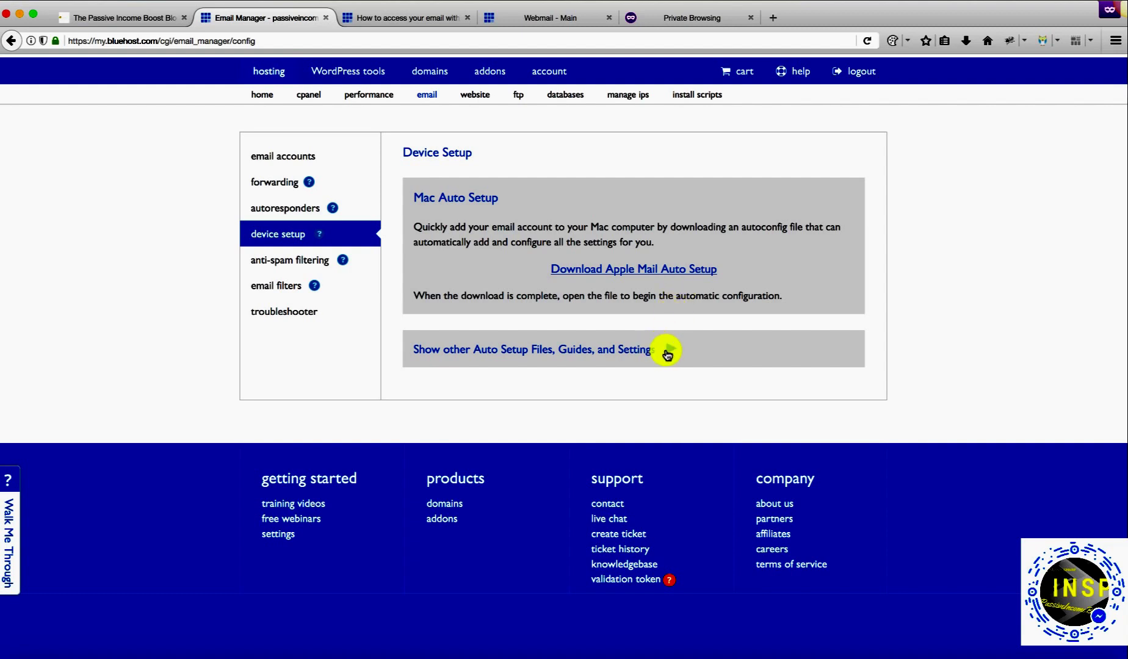
pyautogui.click(668, 352)
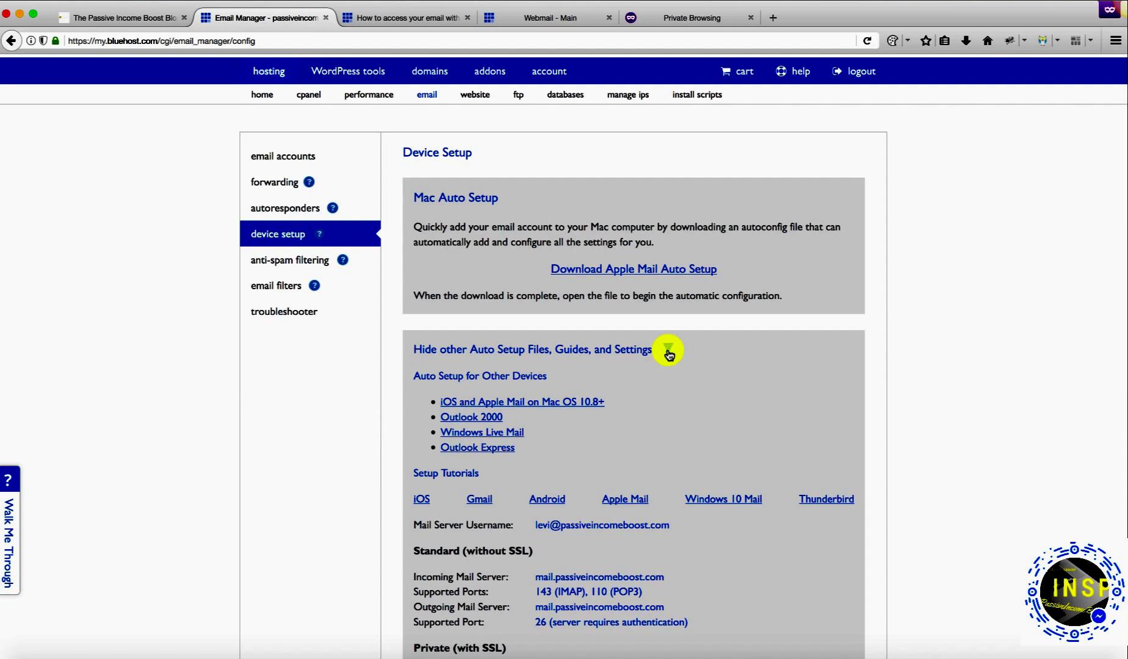
pyautogui.scroll(-5, 669, 354)
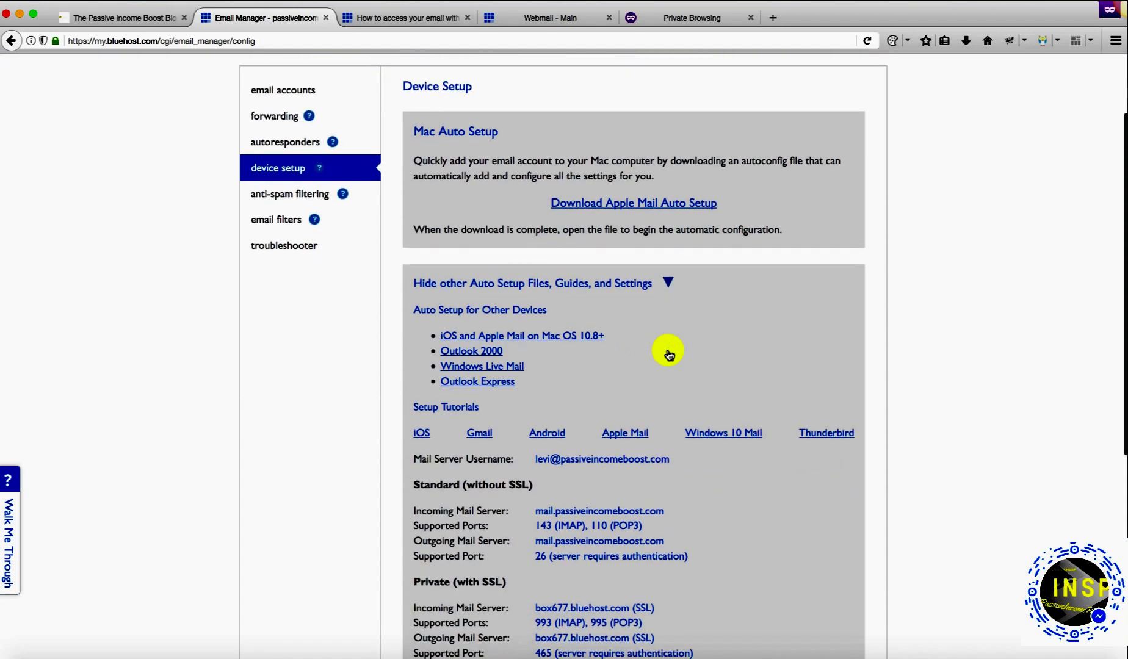
pyautogui.scroll(-3, 669, 353)
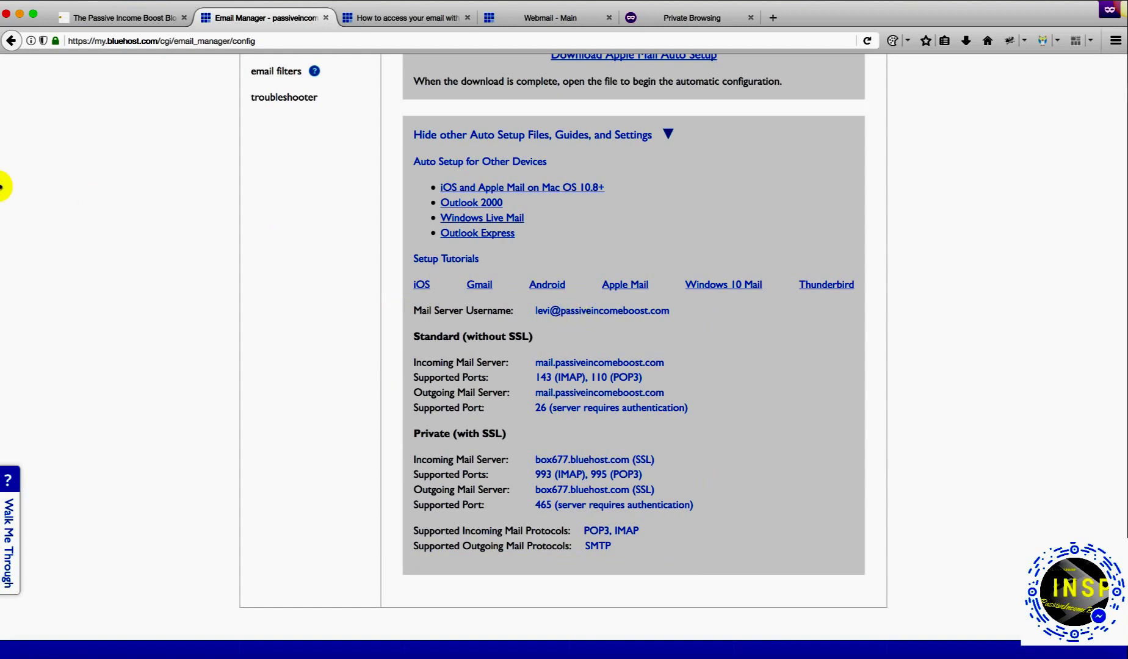
pyautogui.moveTo(4, 186); pyautogui.dragTo(389, 227)
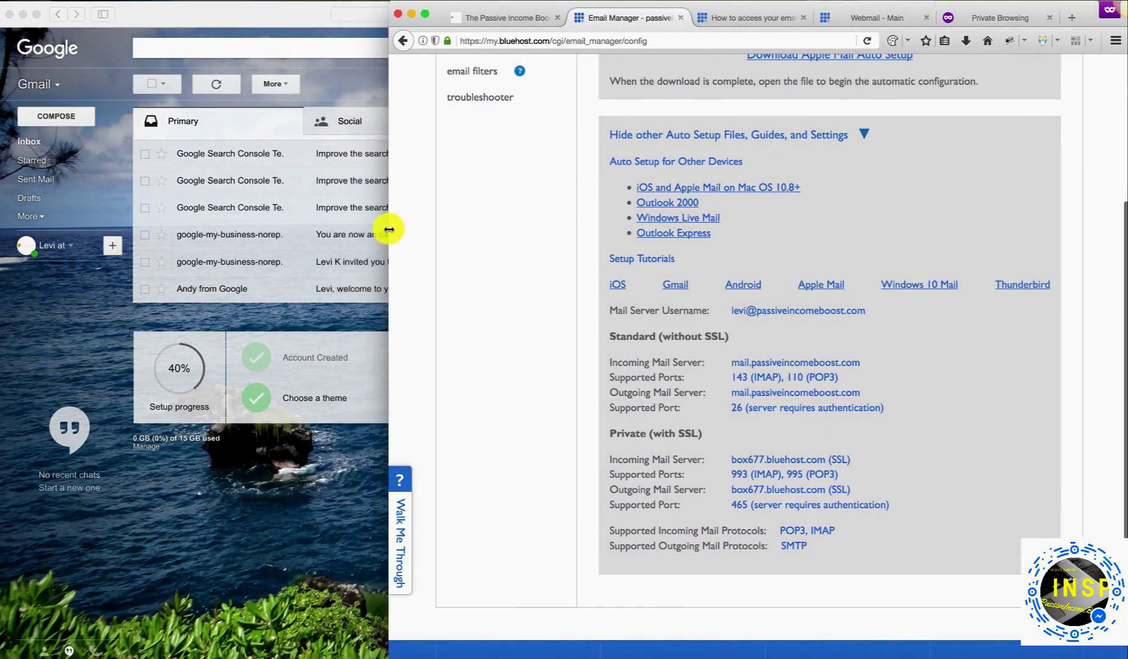
# Step: Place Gmail beside the Bluehost settings and open Gmail Settings on Accounts and Import
pyautogui.click(95, 326)
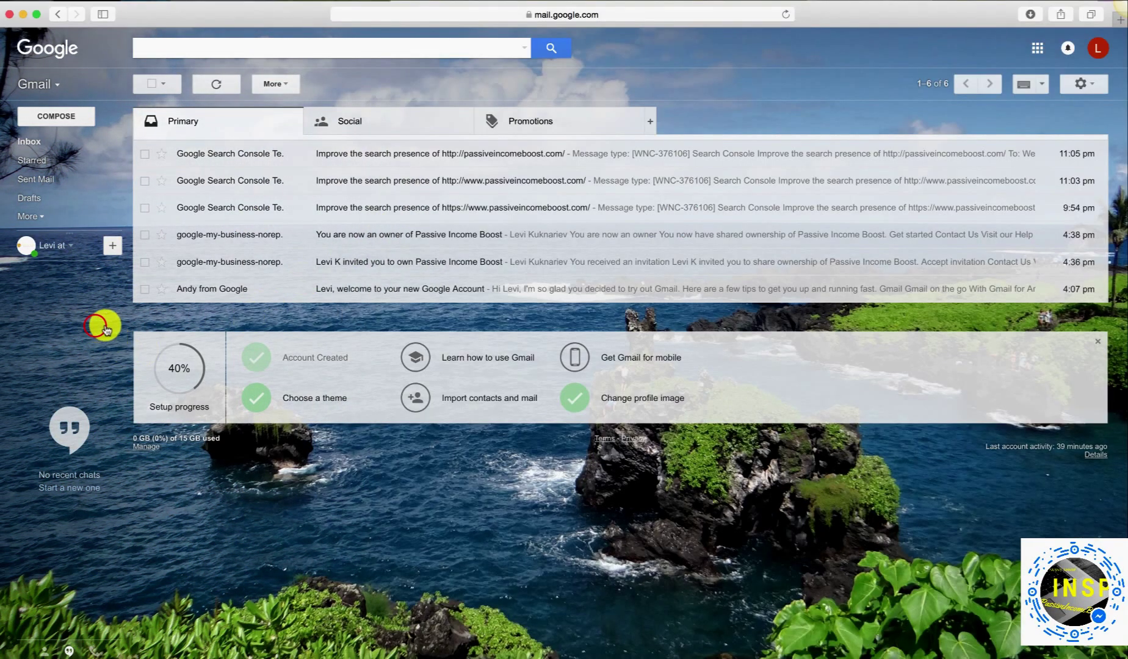
pyautogui.moveTo(1126, 216); pyautogui.dragTo(569, 258)
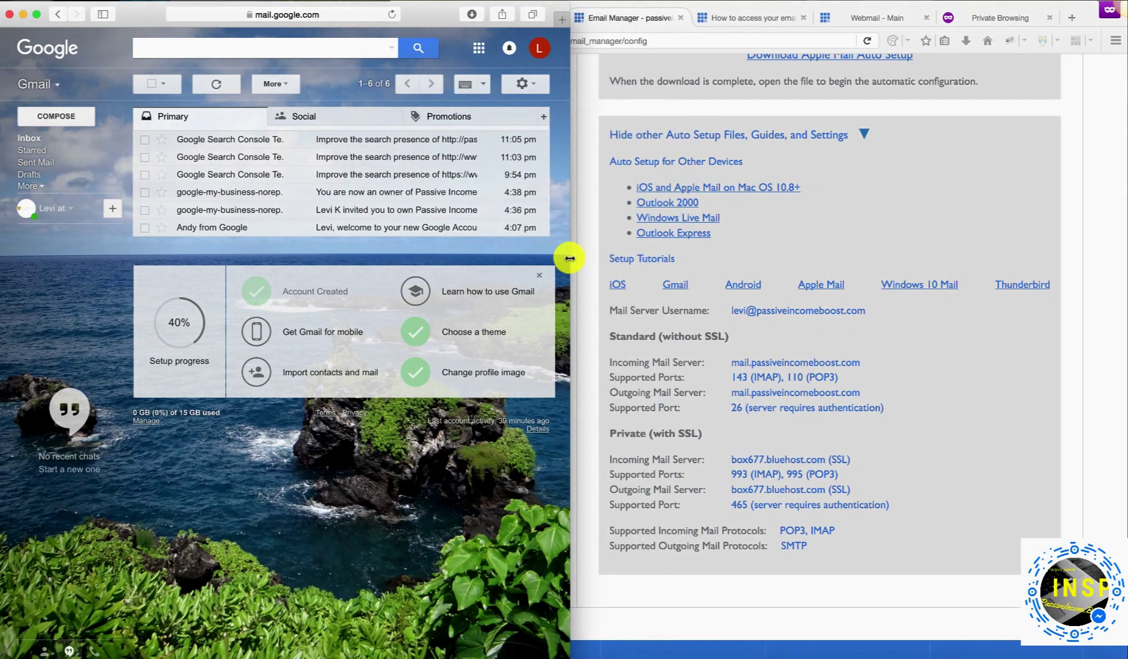
pyautogui.click(539, 86)
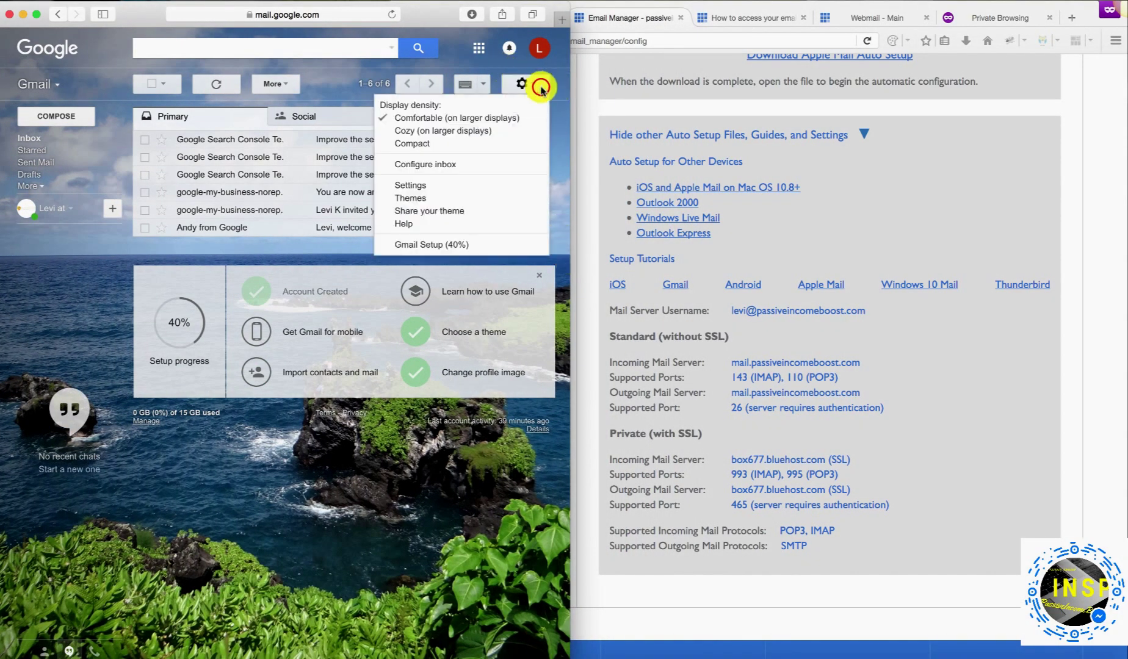
pyautogui.click(425, 183)
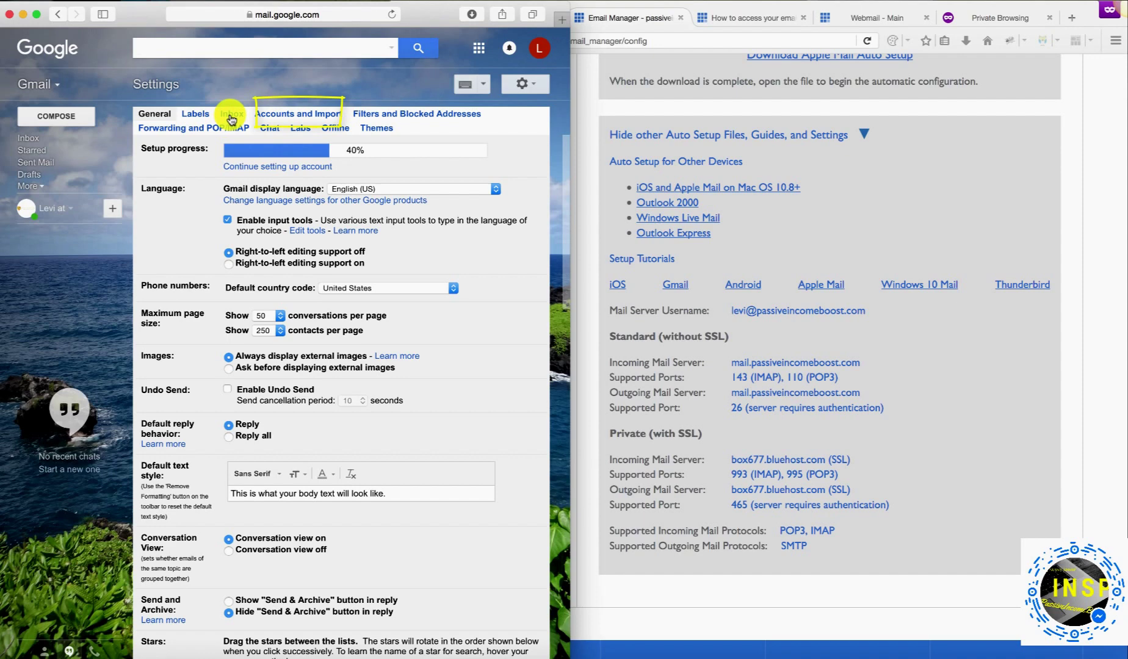
pyautogui.click(271, 114)
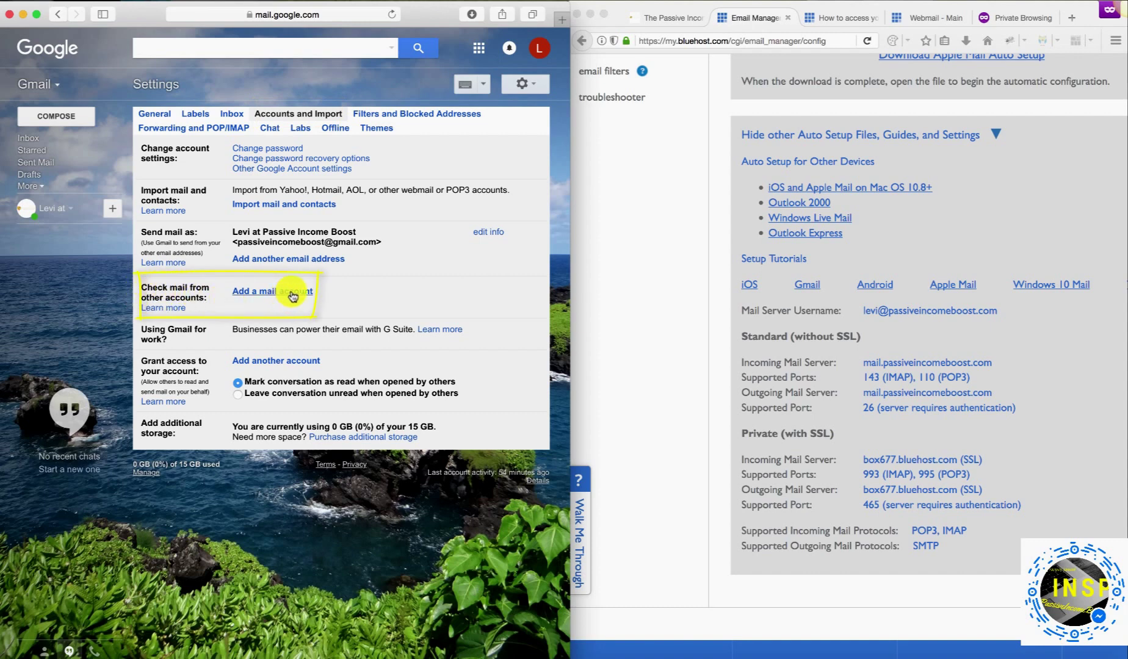
# Step: Add the new Bluehost address as a mail account to check, continuing to the POP3 import option
pyautogui.click(291, 297)
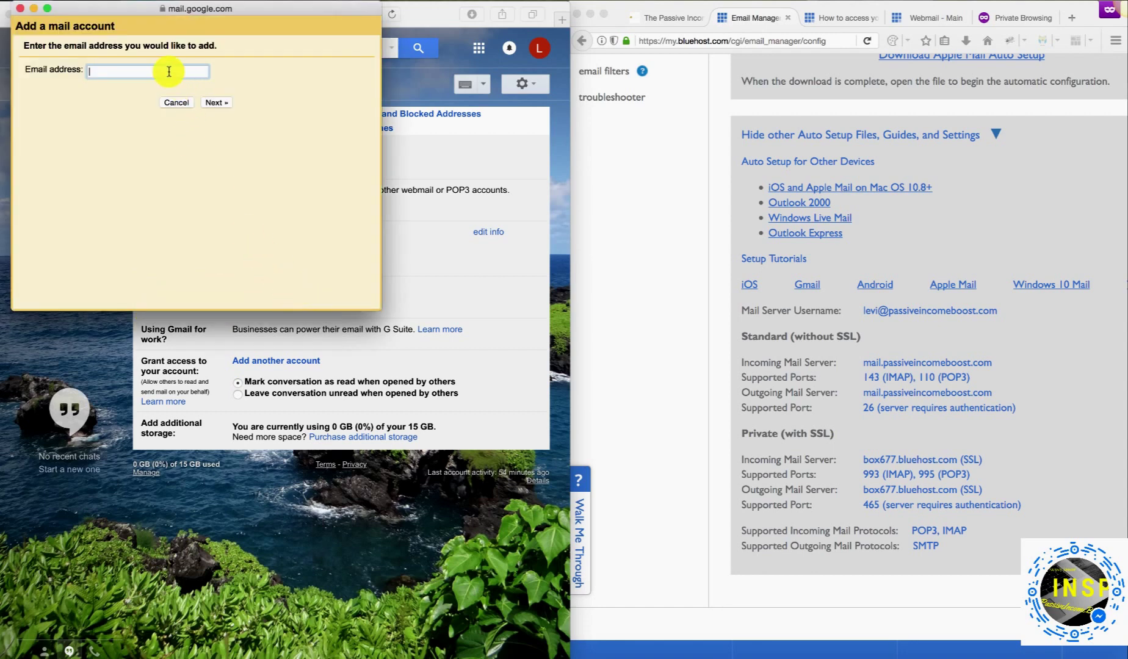
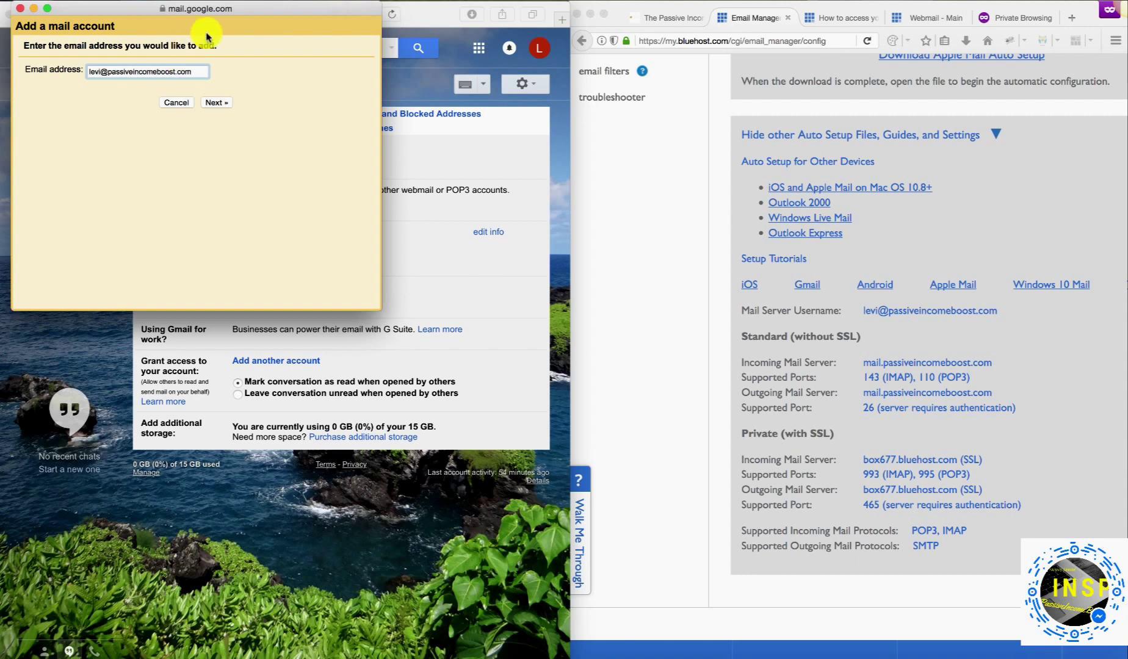
pyautogui.click(219, 104)
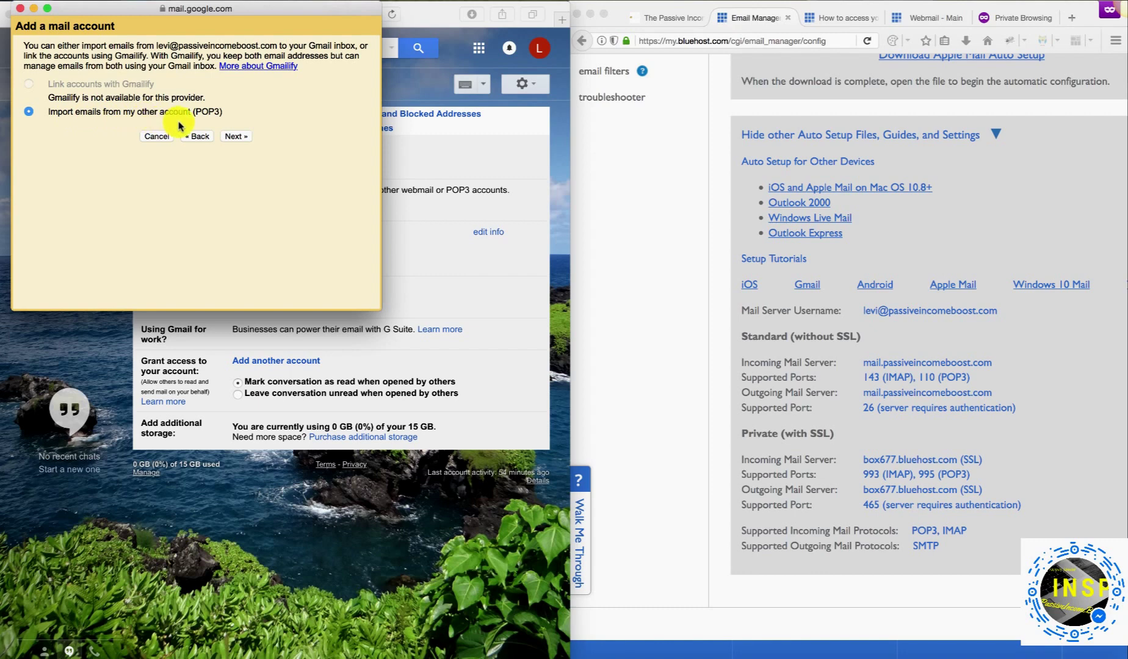
# Step: On the POP3 settings step, replace the short username with the full domain email address
pyautogui.click(237, 139)
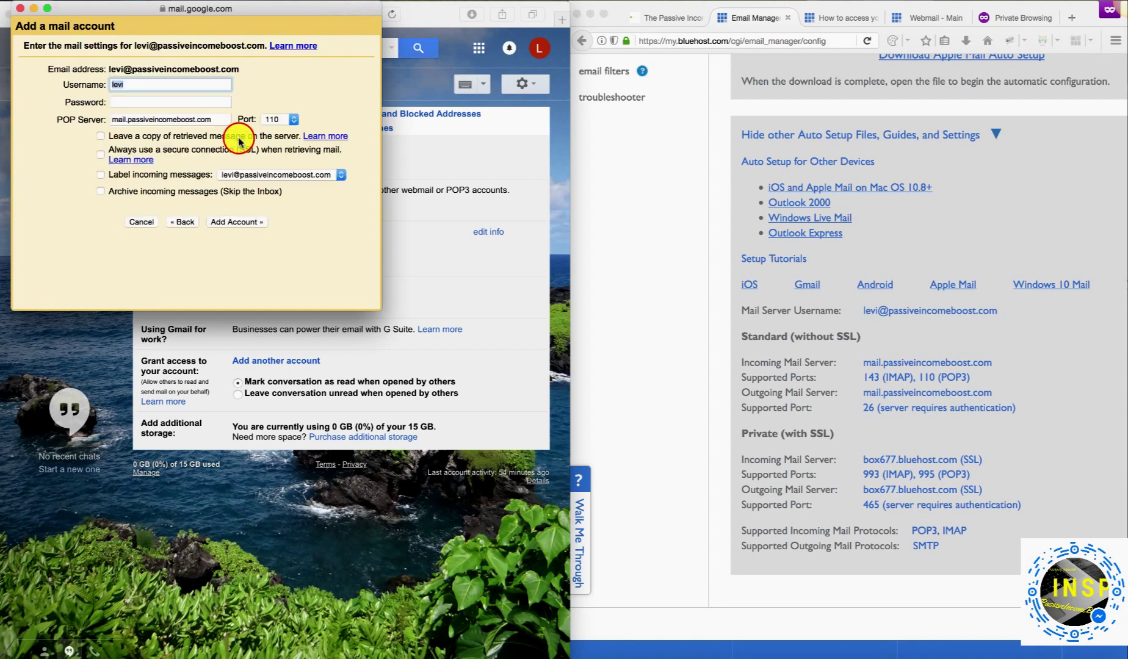
pyautogui.click(158, 87)
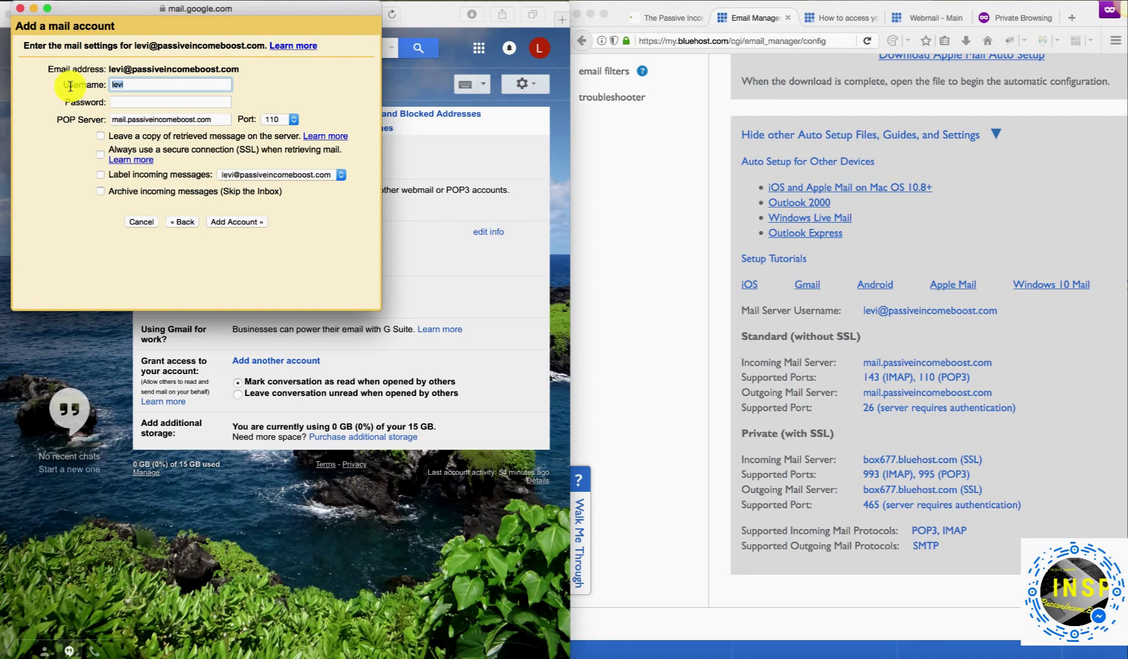
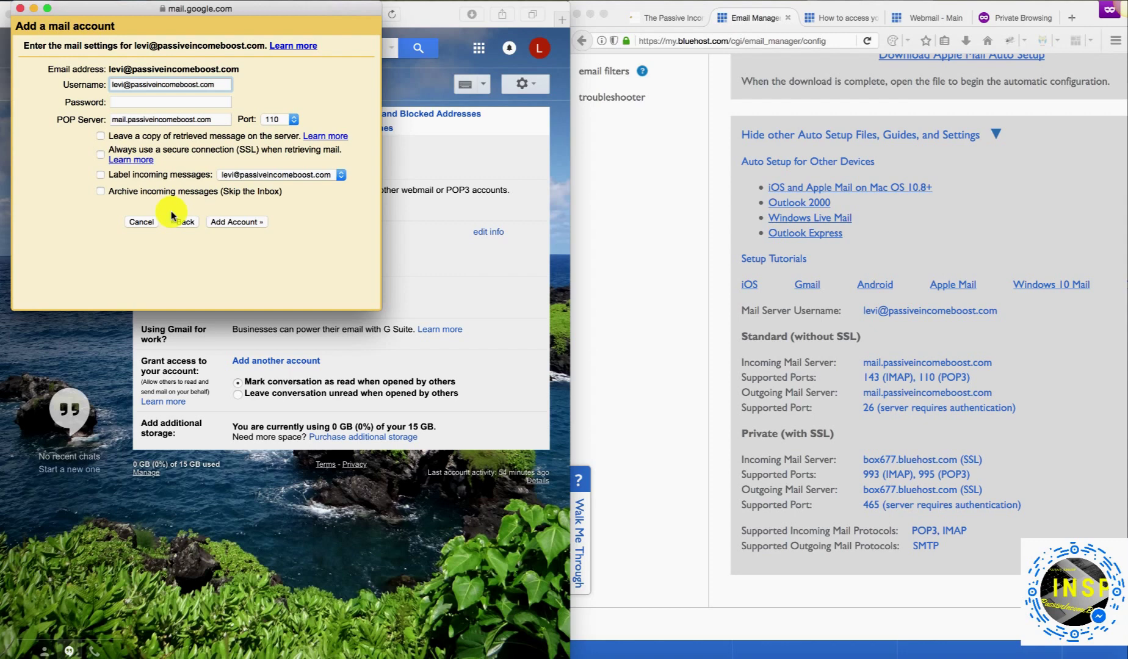
# Step: Enter the account password and require a secure SSL connection for retrieving mail
pyautogui.click(131, 103)
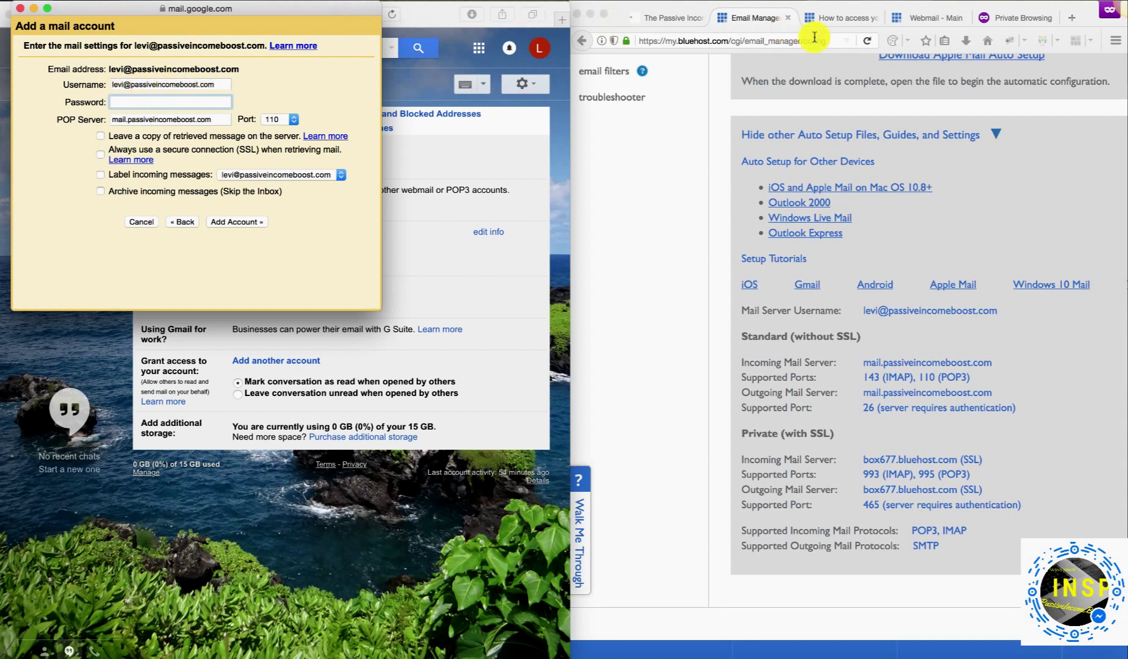
pyautogui.click(194, 104)
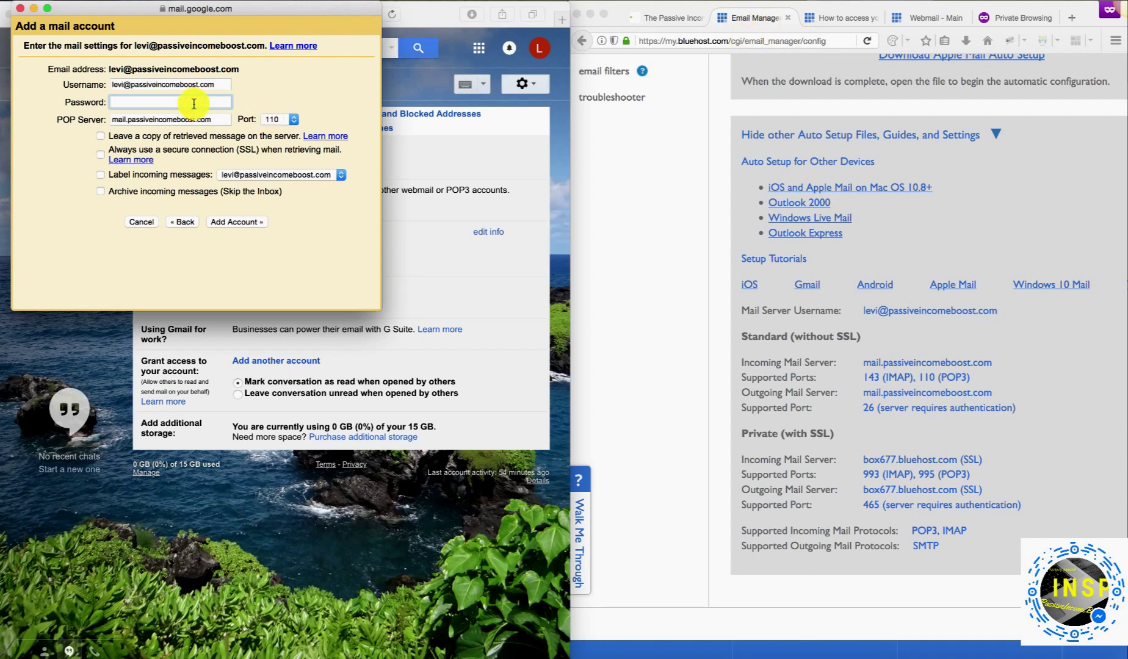
pyautogui.write('***********')
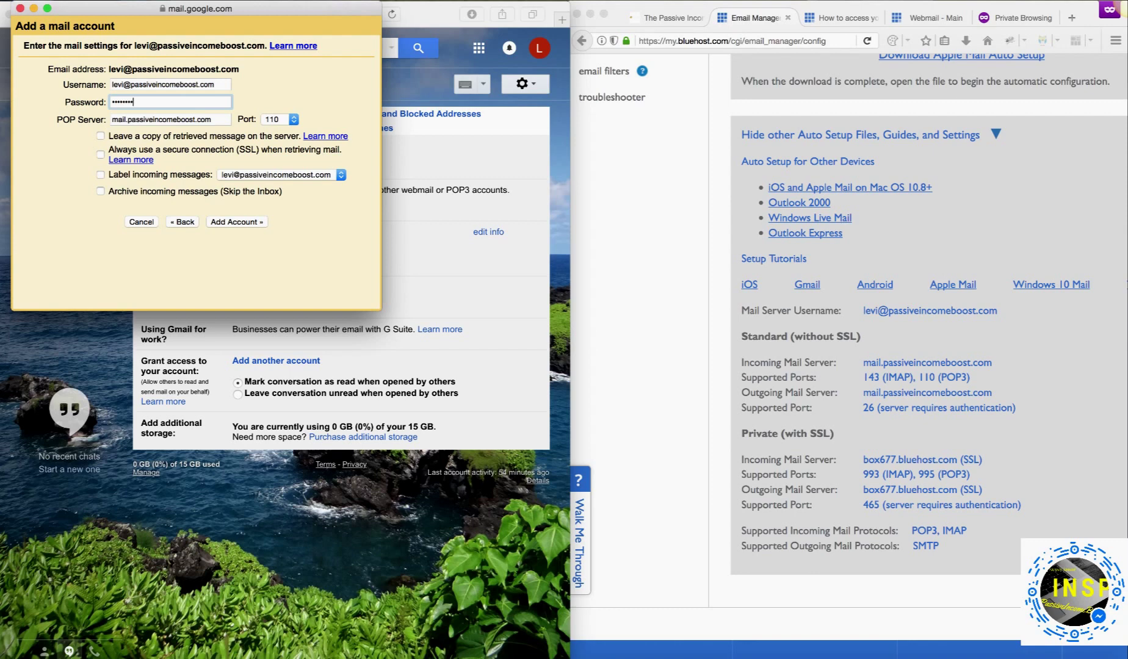
pyautogui.write('***')
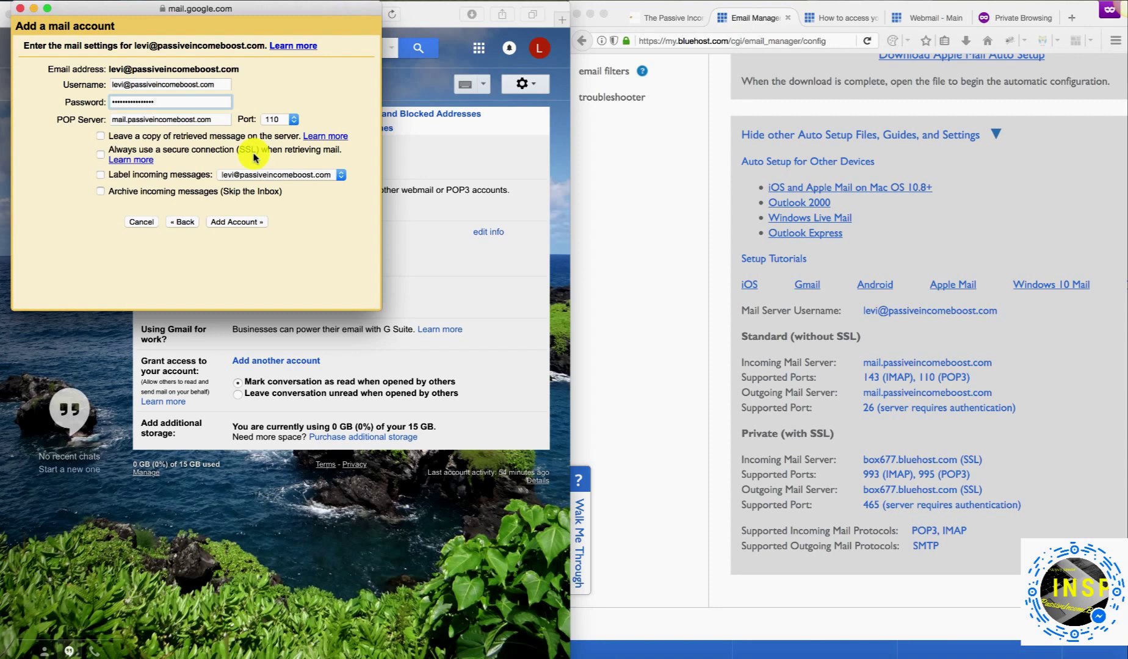
pyautogui.click(101, 156)
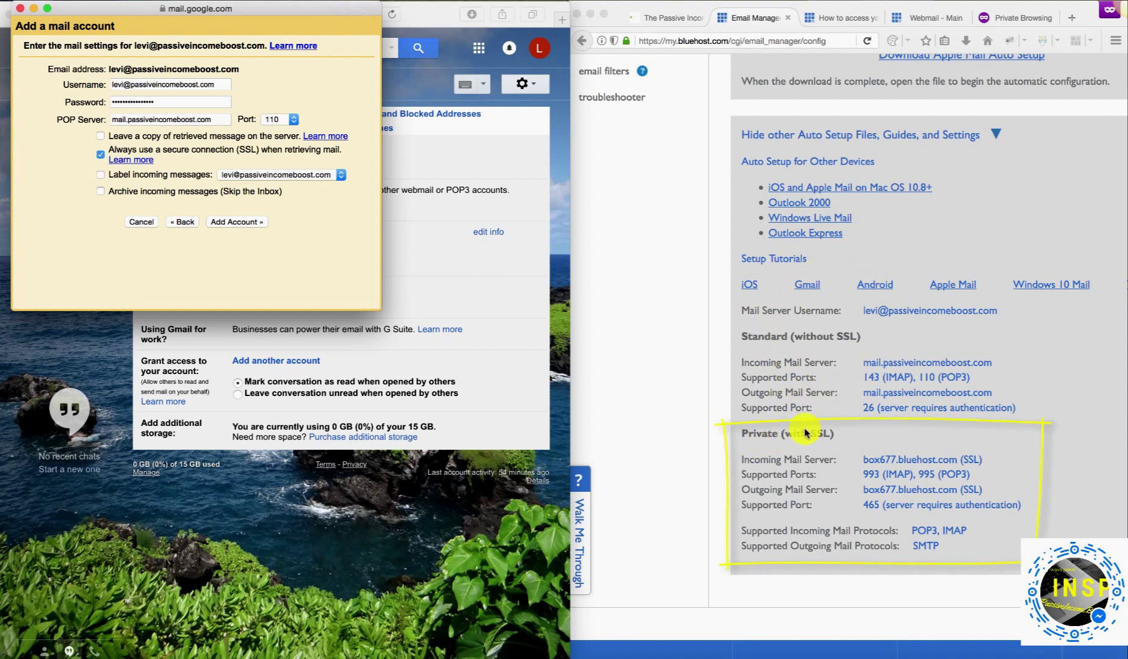
# Step: Copy box677.bluehost.com from the Bluehost page into POP Server and set the port to 995
pyautogui.click(861, 462)
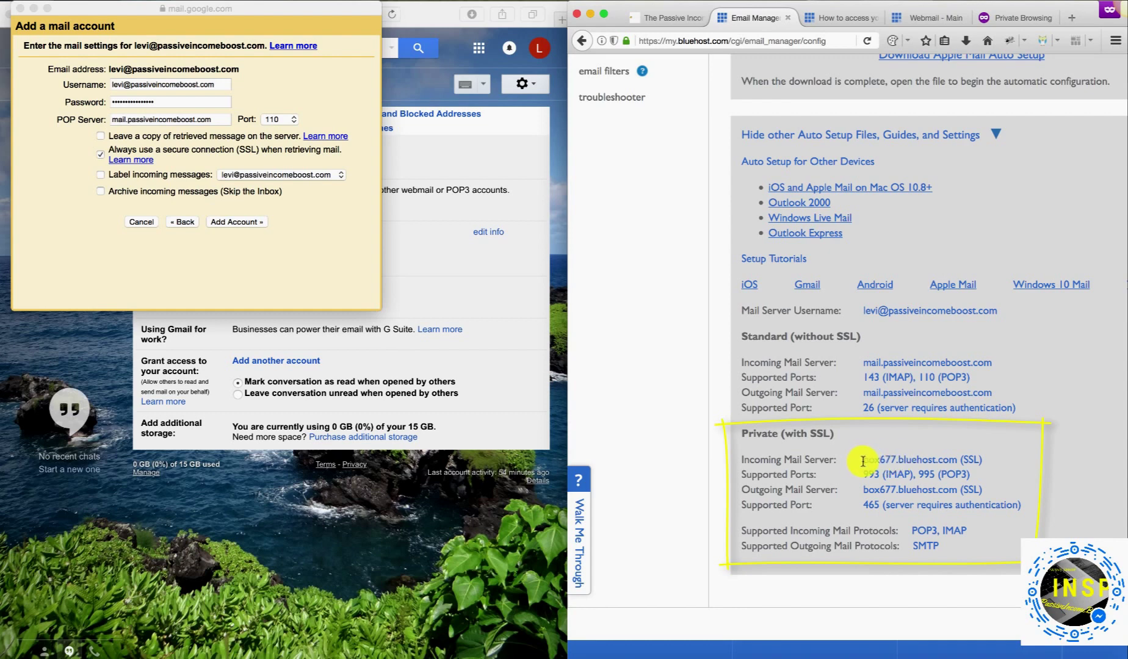
pyautogui.moveTo(862, 460); pyautogui.dragTo(958, 460)
pyautogui.press('super+c')
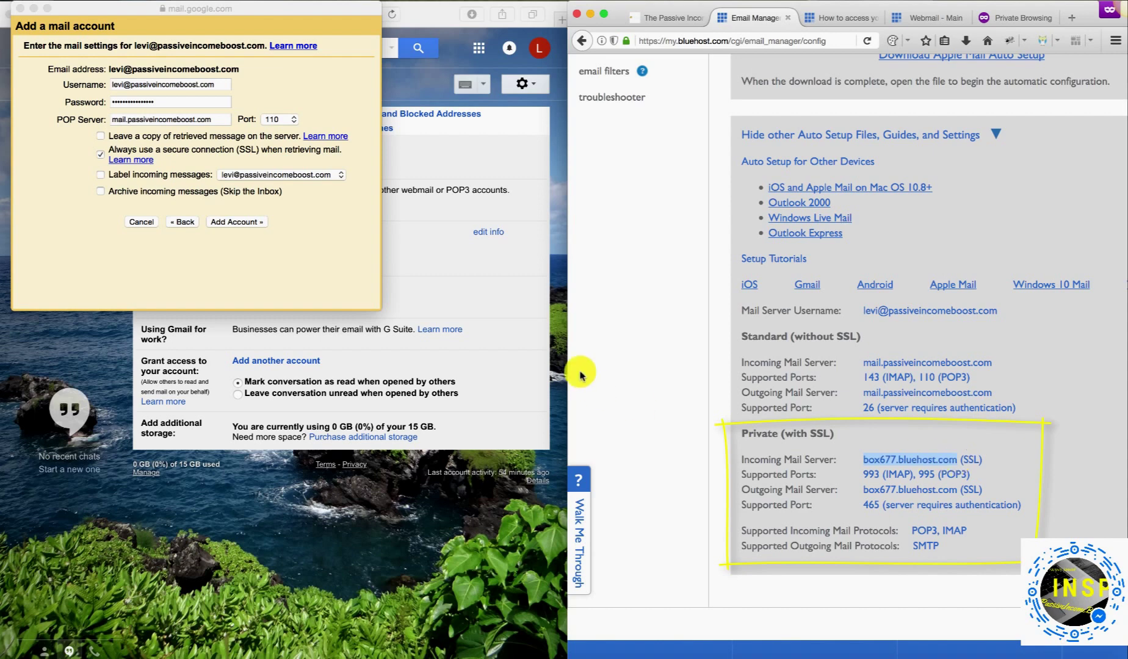
pyautogui.click(215, 119)
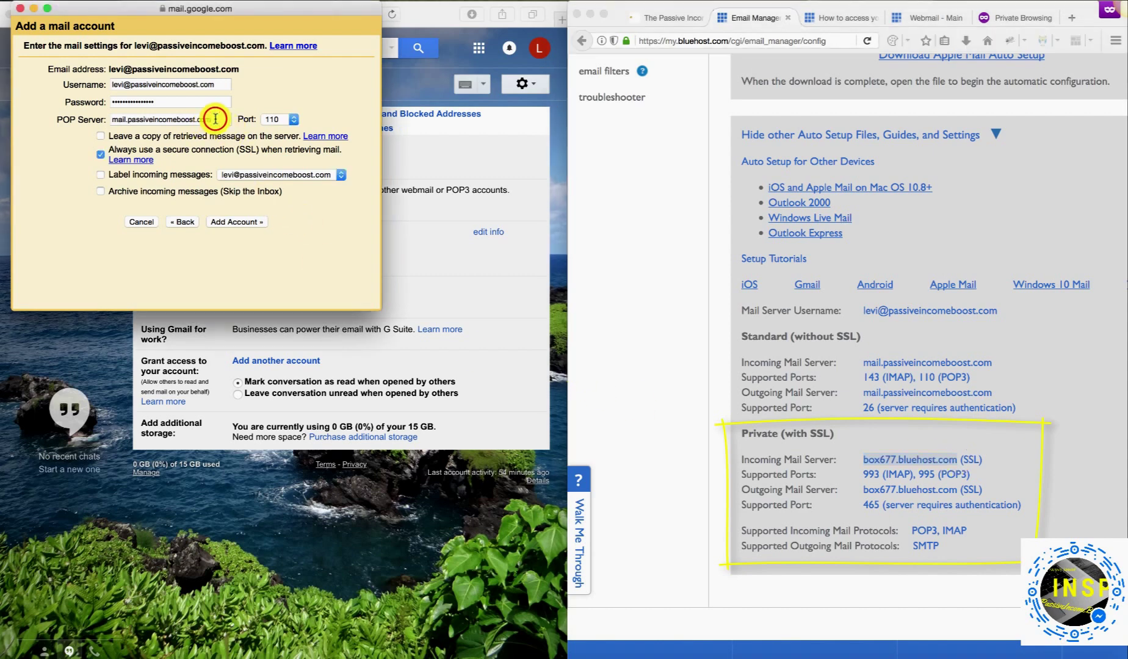
pyautogui.tripleClick(213, 117)
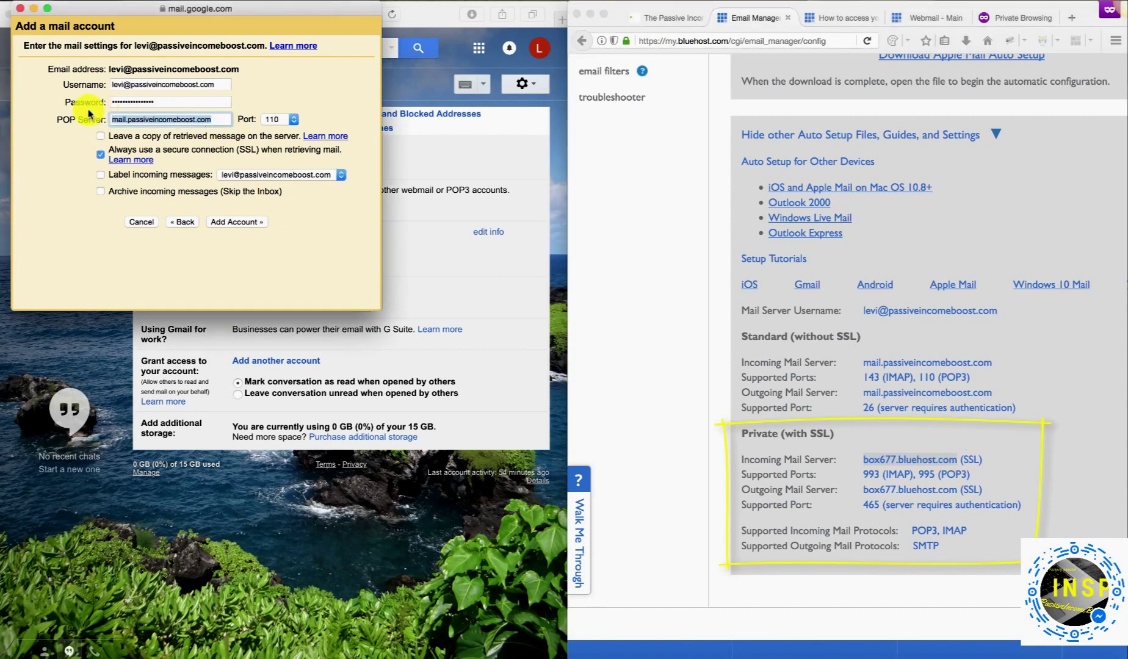
pyautogui.press('super+v')
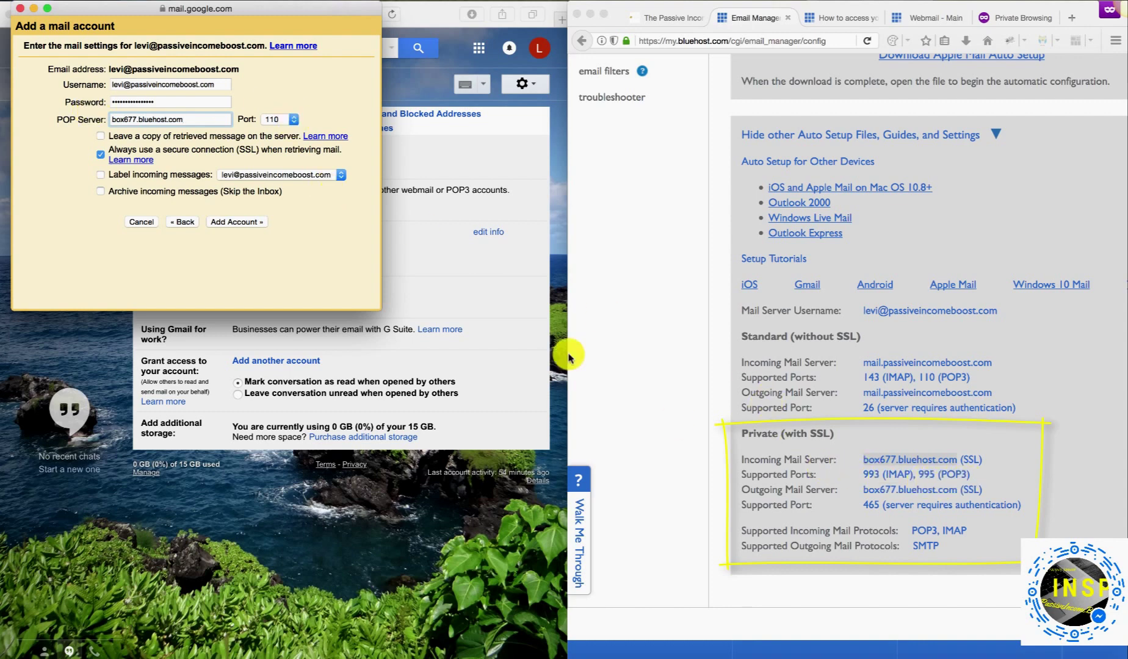
pyautogui.click(281, 119)
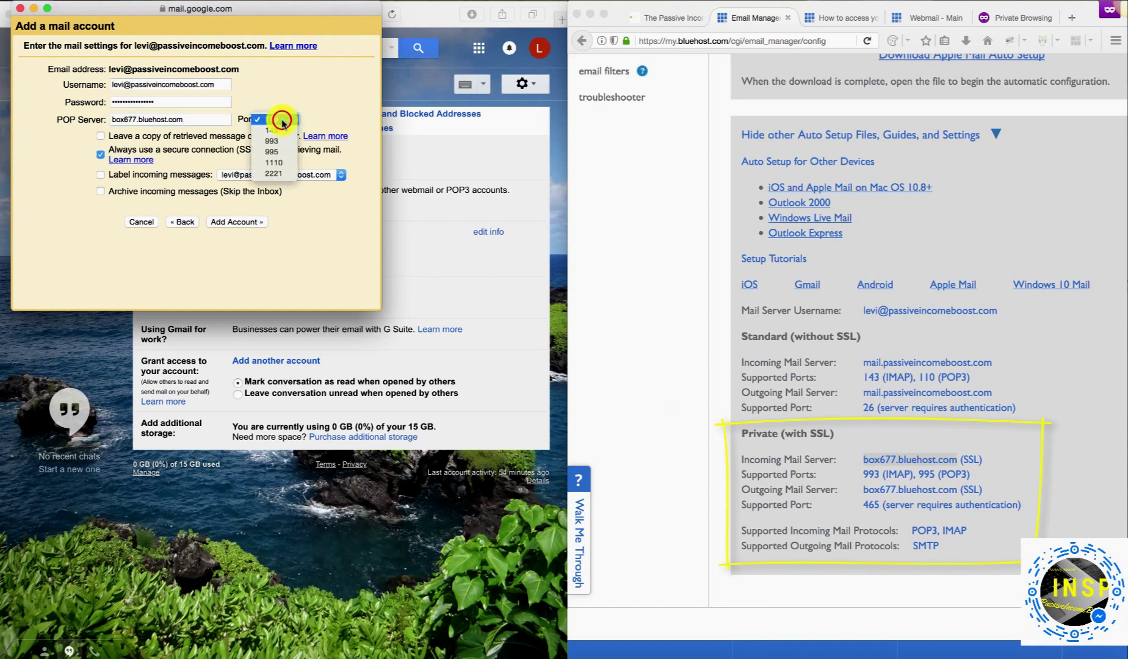
pyautogui.click(279, 151)
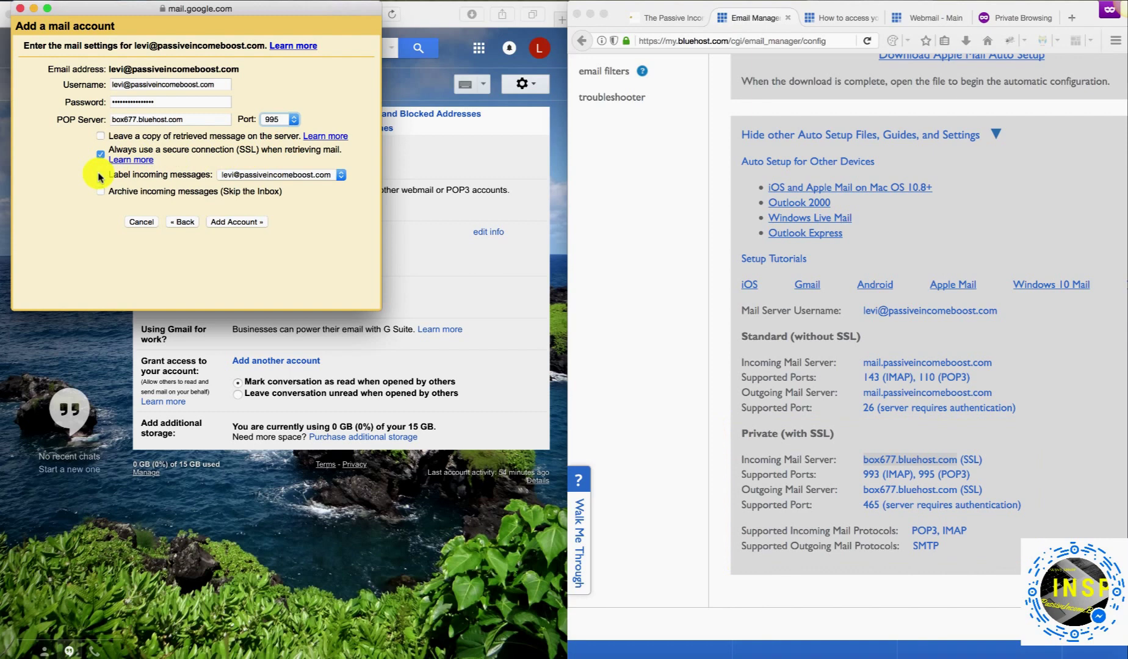
pyautogui.click(305, 175)
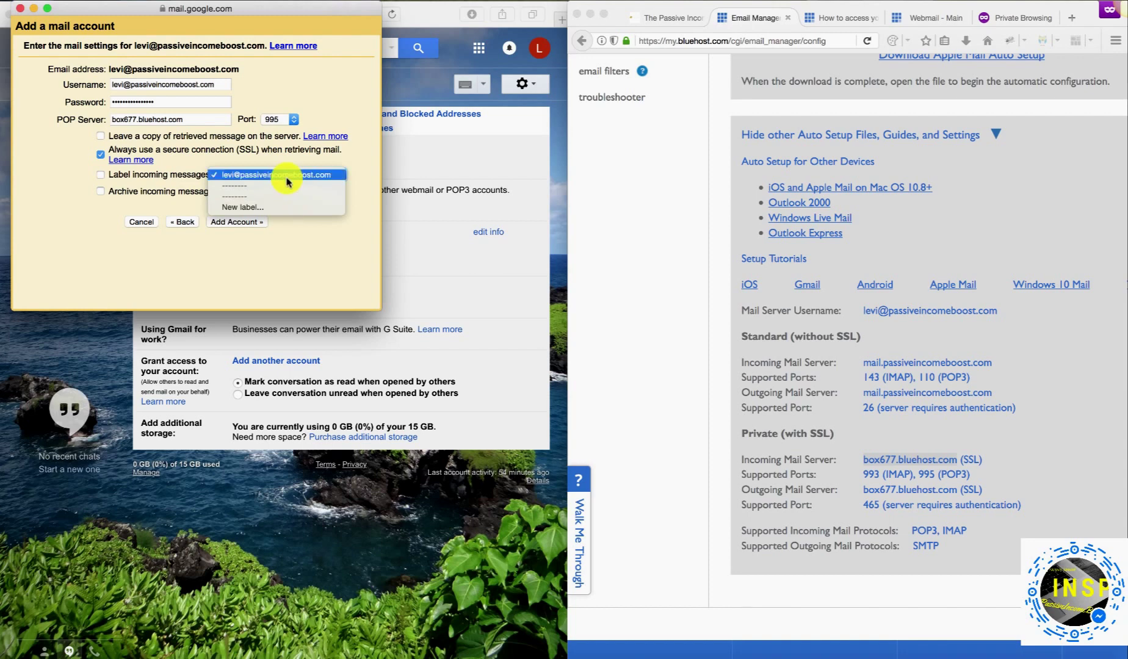
# Step: Create the label 'From BlueHost WebMail' for incoming mail and leave retrieved copies on the server
pyautogui.click(277, 207)
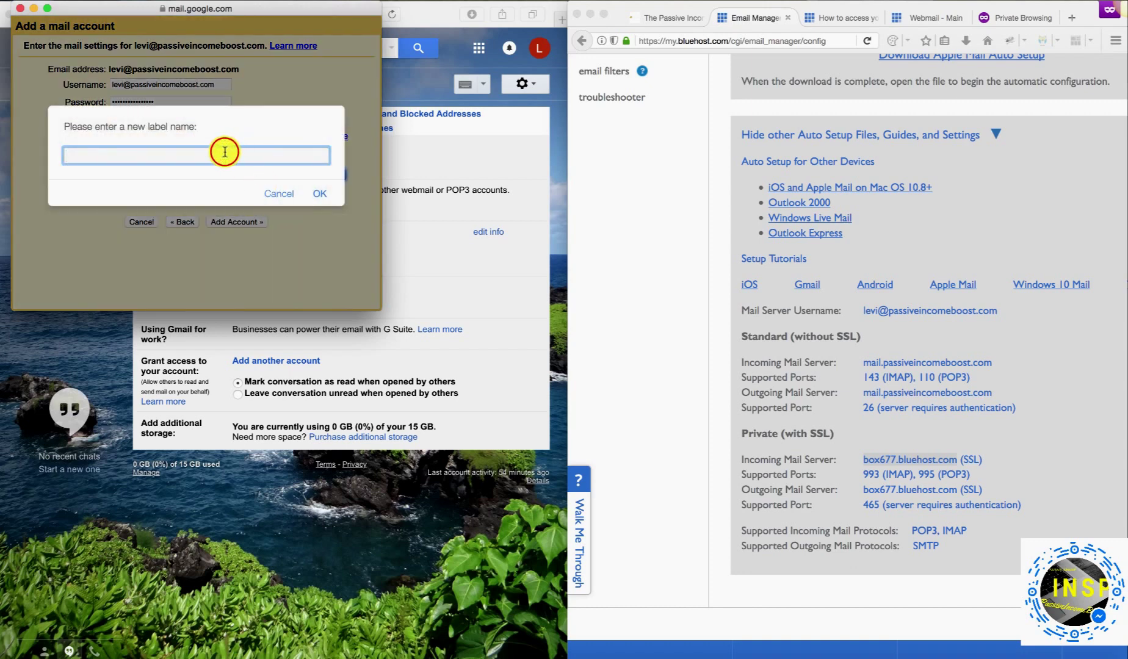
pyautogui.write('From ')
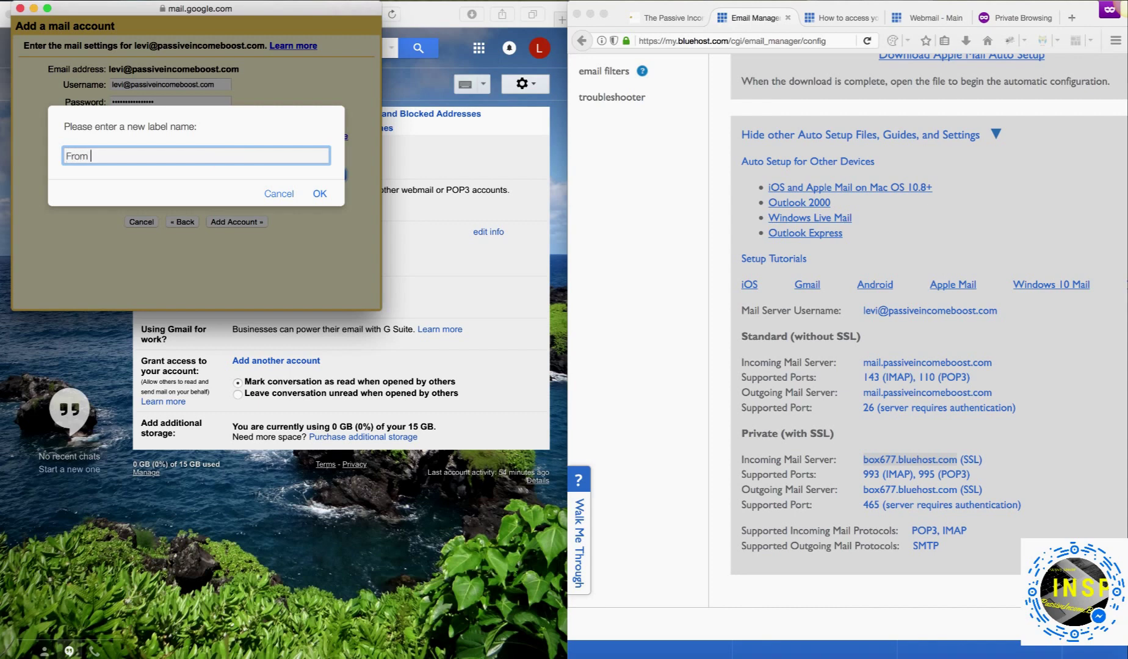
pyautogui.write('BlueHost WebMail')
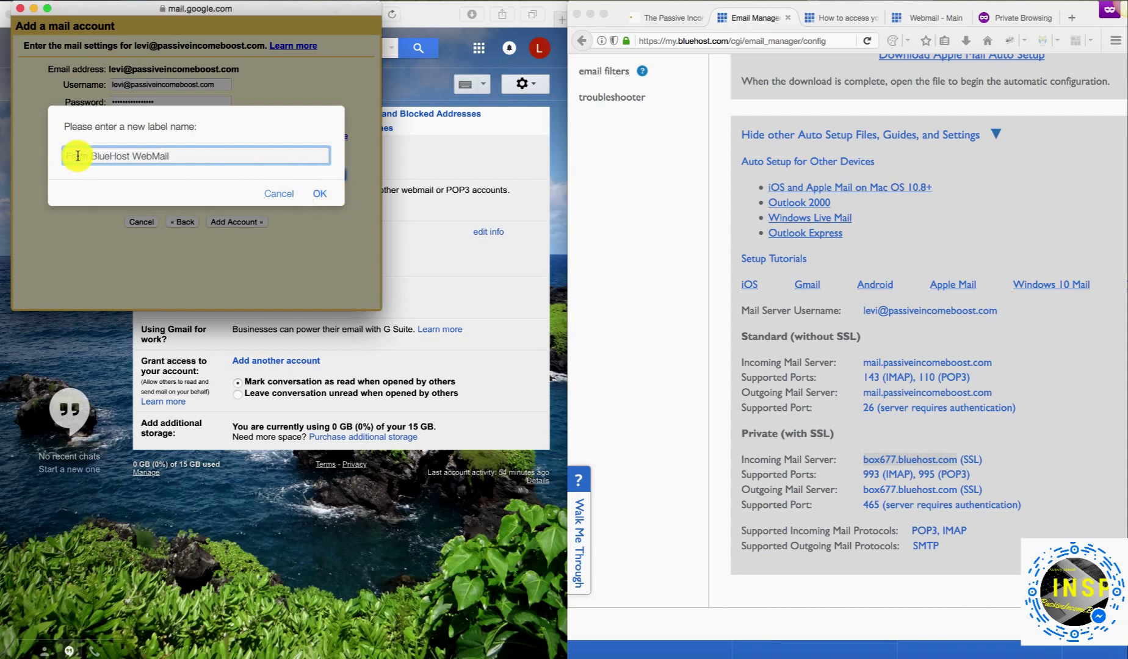
pyautogui.click(320, 194)
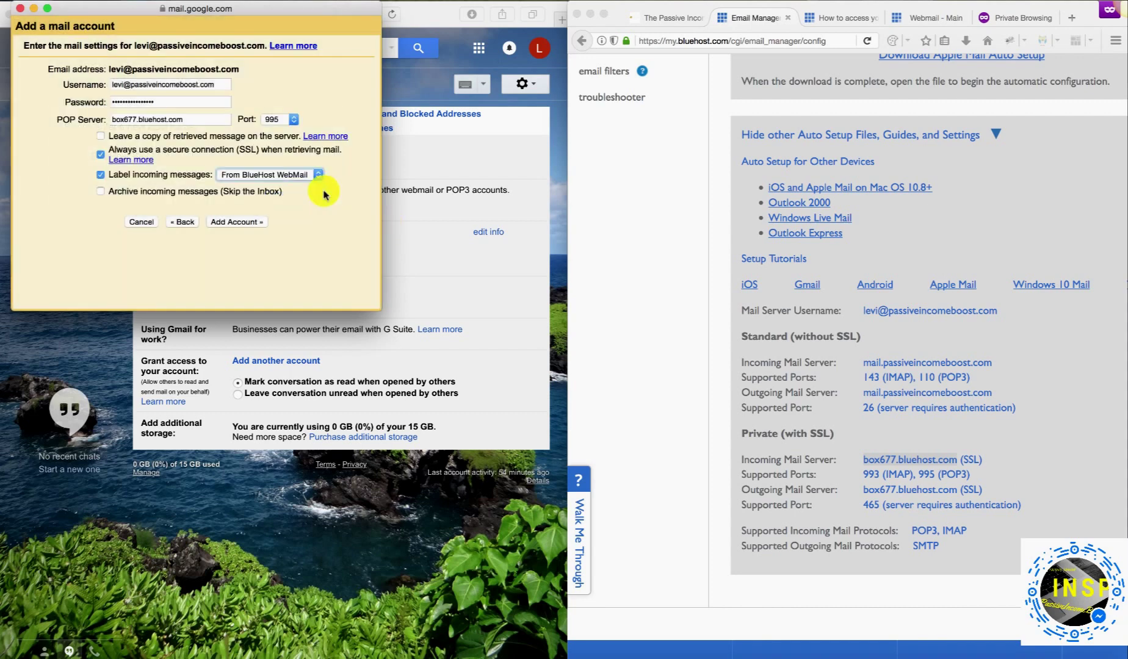
pyautogui.click(101, 136)
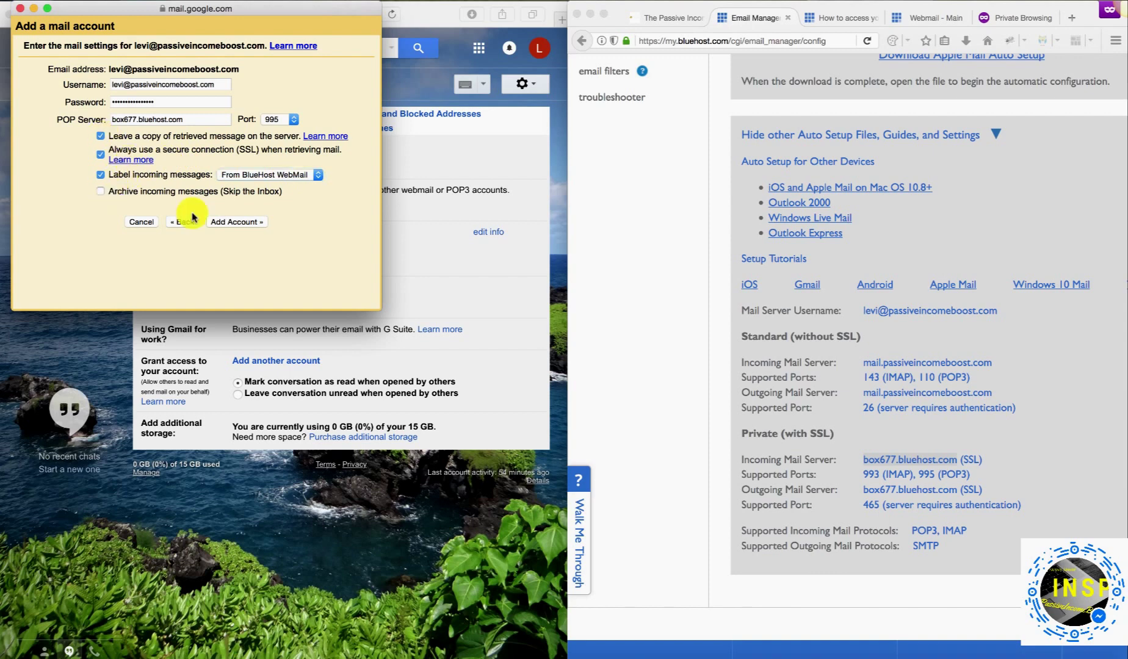
# Step: Add the POP account, choose to also send mail as this address, and continue to SMTP settings
pyautogui.click(235, 225)
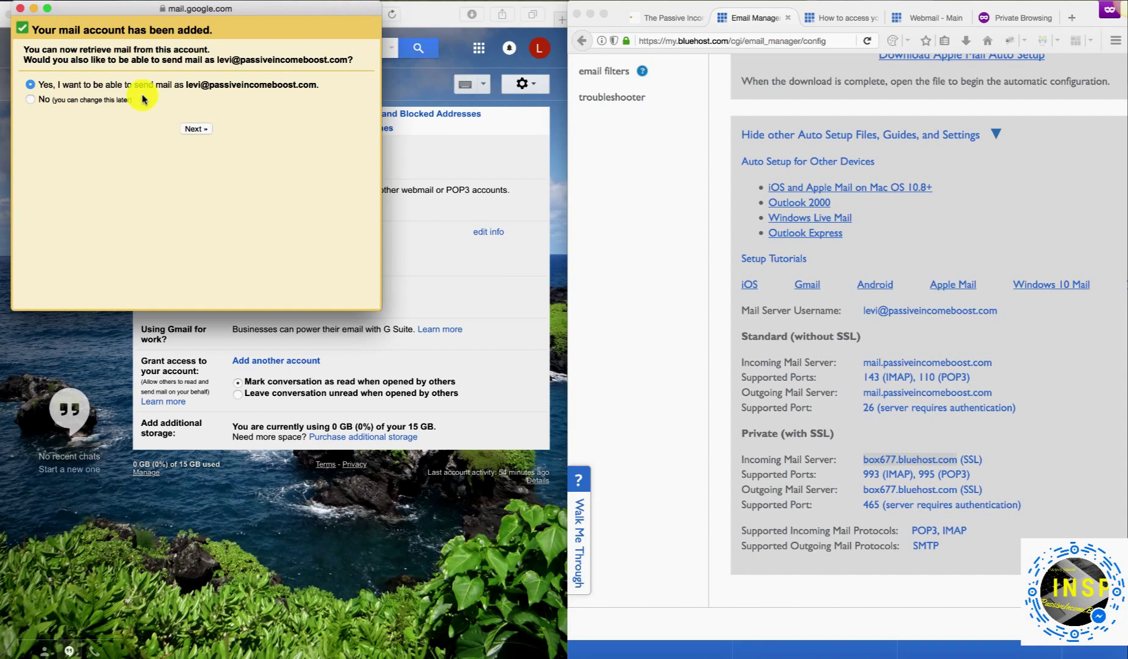
pyautogui.click(196, 128)
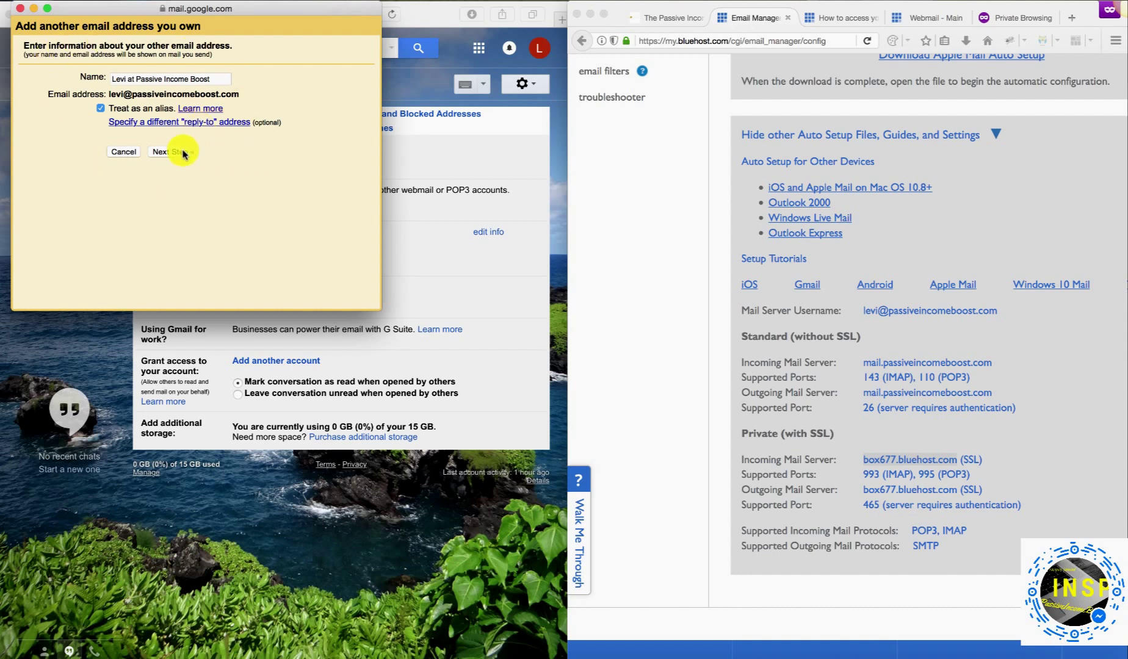
pyautogui.click(183, 152)
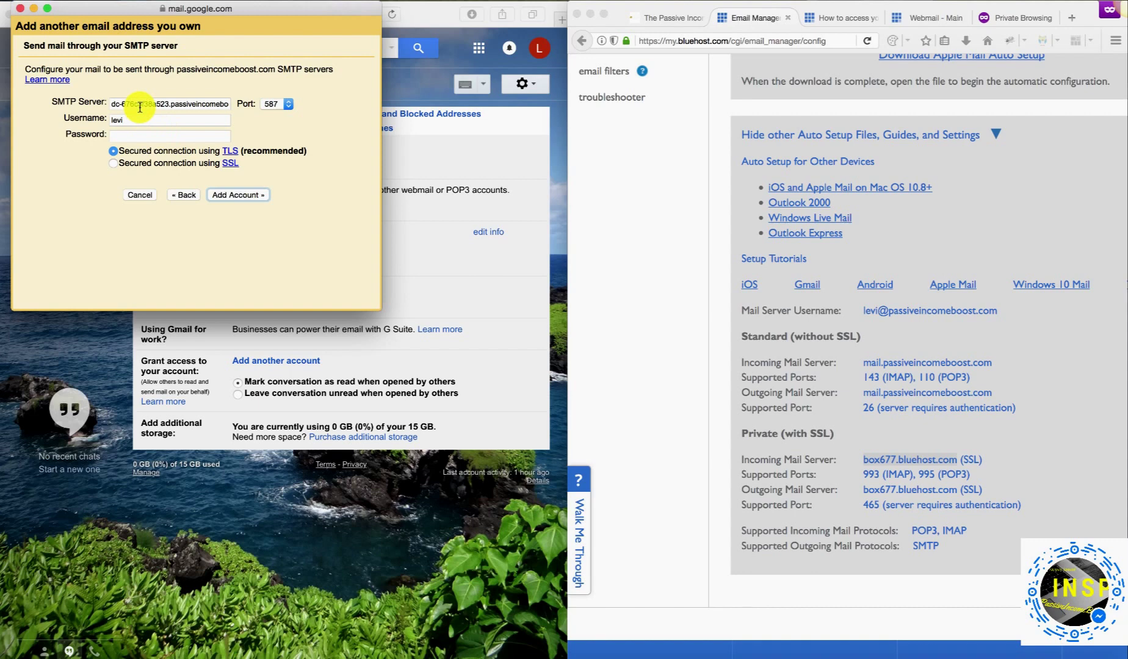
# Step: Set the SMTP server to box677.bluehost.com, copied from Bluehost, with port 465
pyautogui.click(859, 495)
pyautogui.moveTo(860, 491); pyautogui.dragTo(958, 489)
pyautogui.press('super+c')
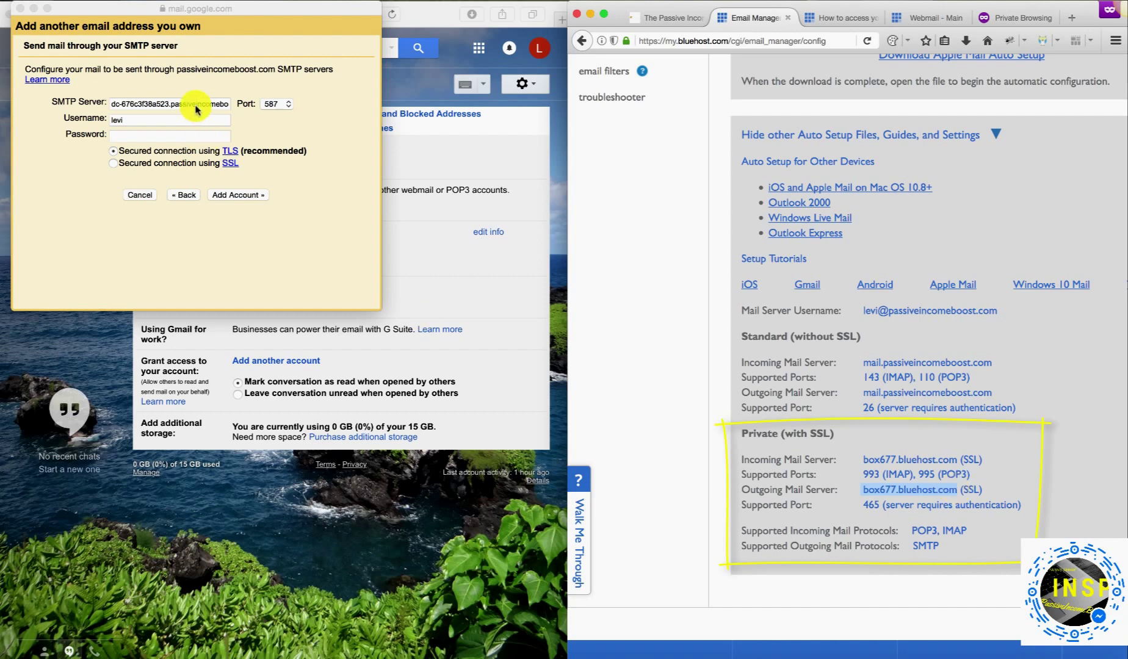
pyautogui.click(196, 109)
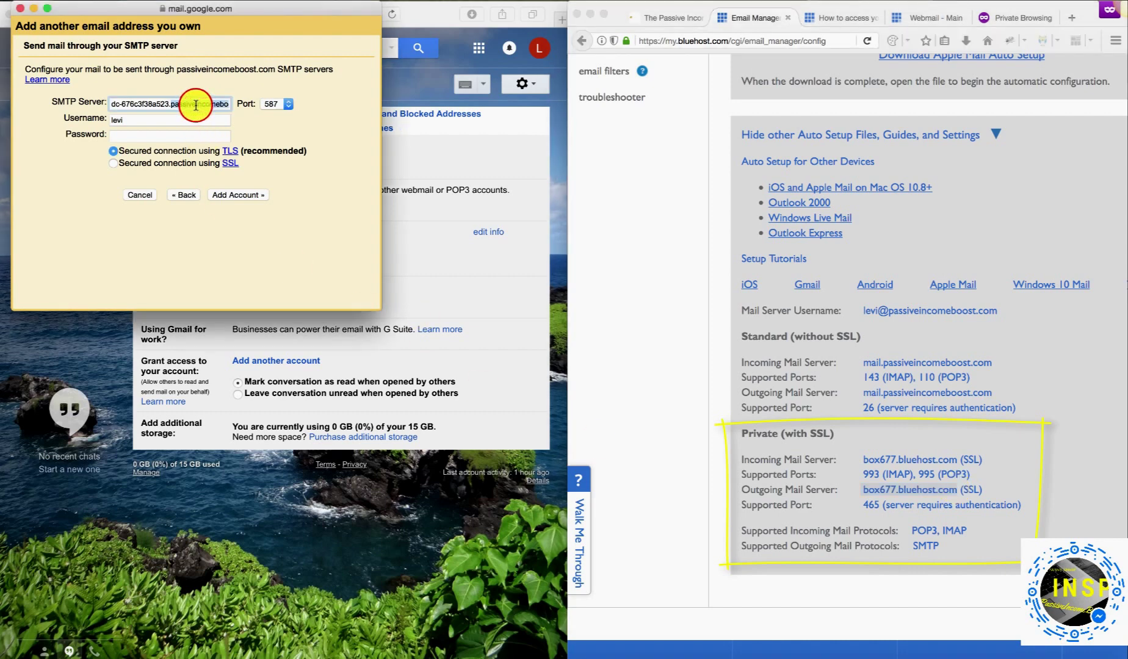
pyautogui.press('shift+super+Right')
pyautogui.press('BackSpace')
pyautogui.press('BackSpace')
pyautogui.press('BackSpace')
pyautogui.press('BackSpace')
pyautogui.press('BackSpace')
pyautogui.press('BackSpace')
pyautogui.press('BackSpace')
pyautogui.press('BackSpace')
pyautogui.press('BackSpace')
pyautogui.press('BackSpace')
pyautogui.press('BackSpace')
pyautogui.press('BackSpace')
pyautogui.press('BackSpace')
pyautogui.press('BackSpace')
pyautogui.press('BackSpace')
pyautogui.press('BackSpace')
pyautogui.press('BackSpace')
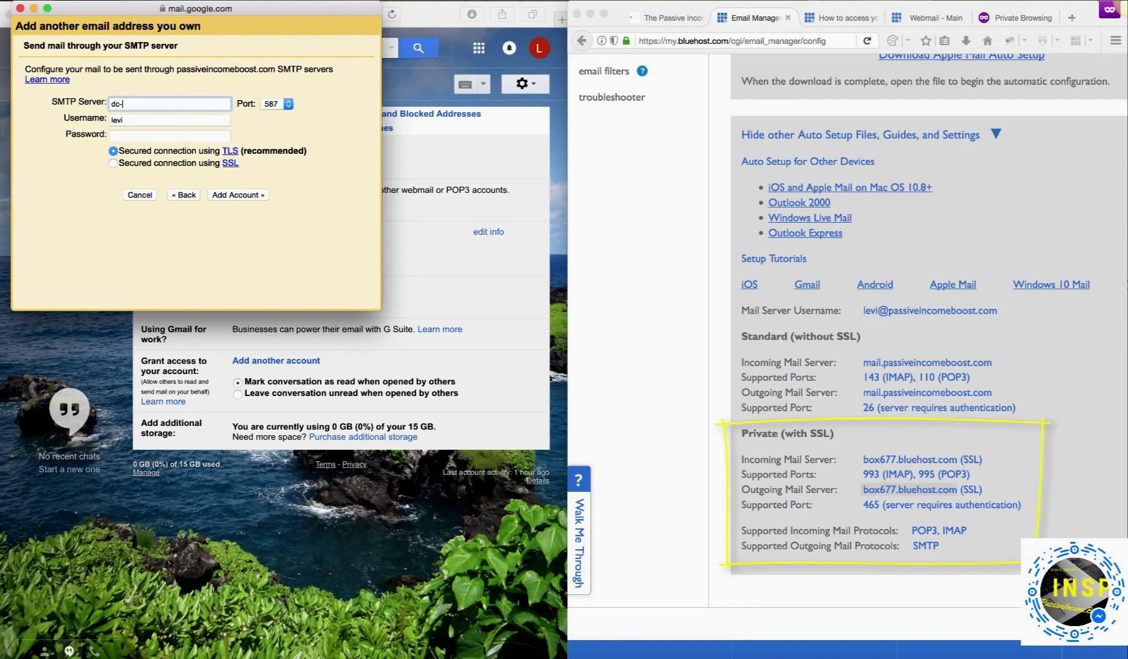
pyautogui.press('super+v')
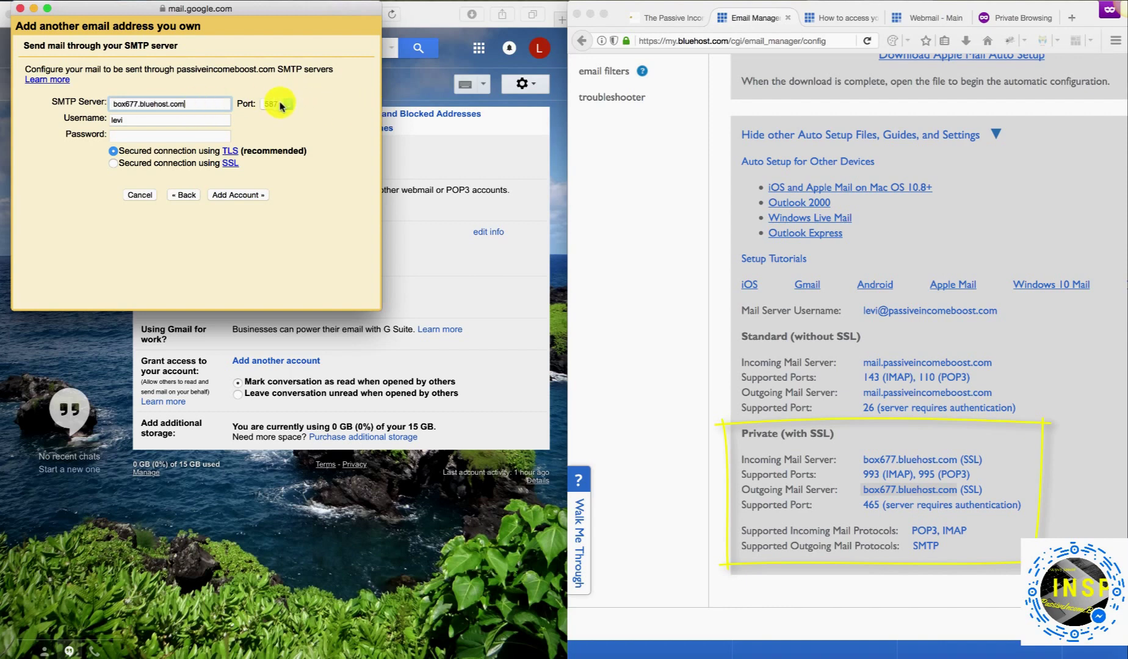
pyautogui.doubleClick(868, 505)
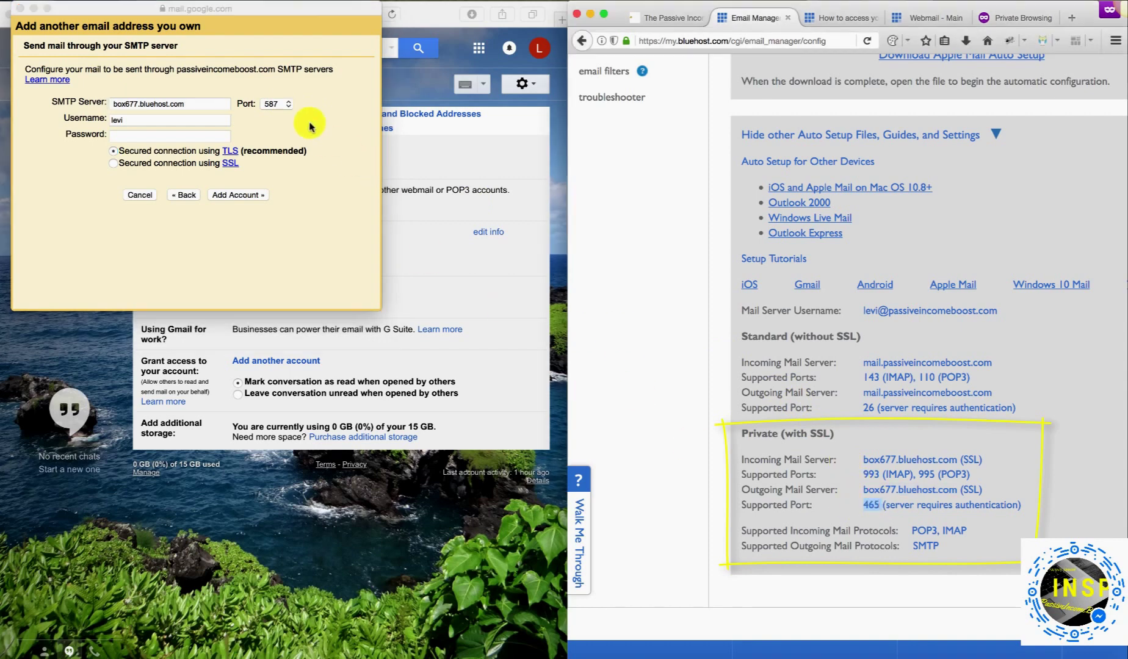
pyautogui.click(277, 104)
pyautogui.click(277, 105)
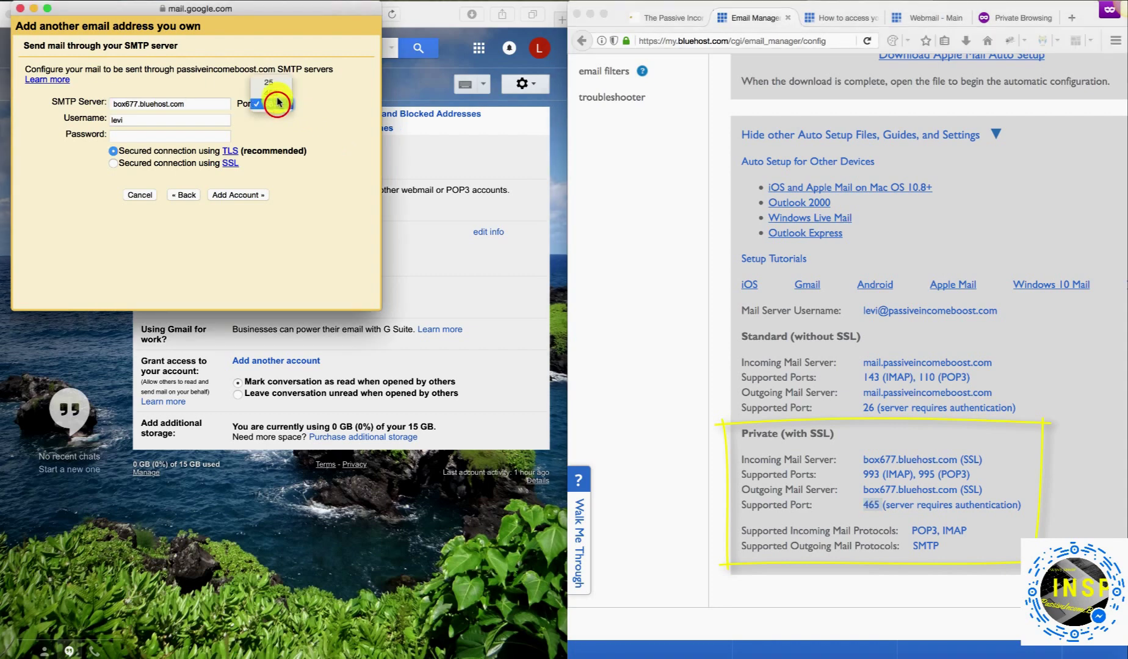
pyautogui.click(277, 93)
# Step: Paste the full domain address from Bluehost as the SMTP username and enter the account password
pyautogui.click(142, 119)
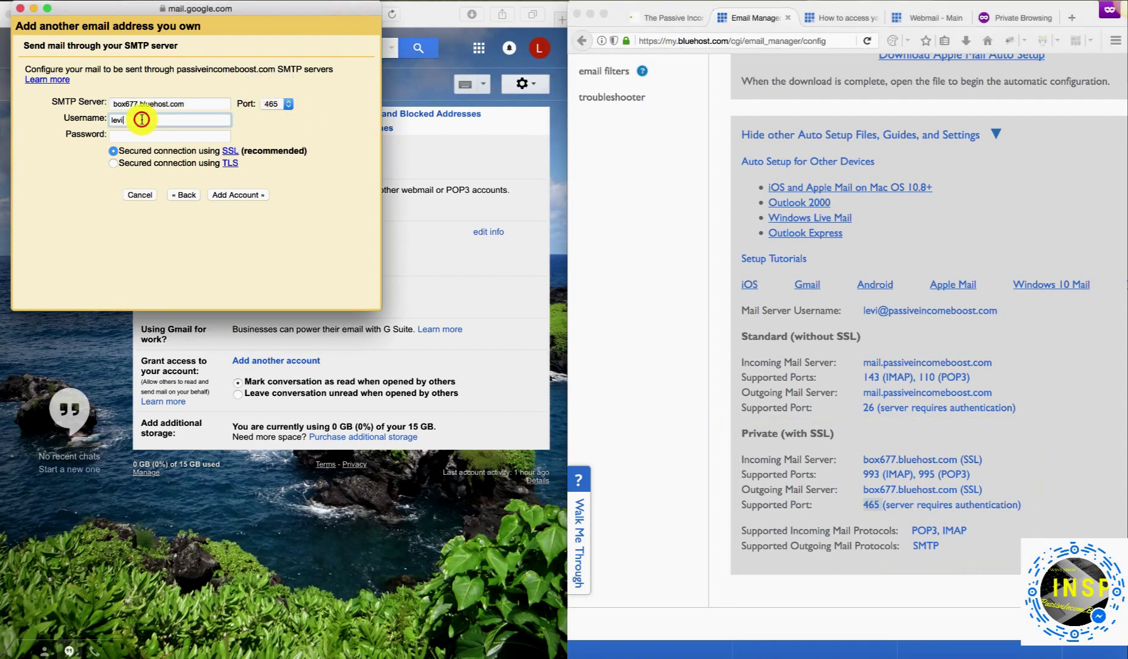
pyautogui.write('@')
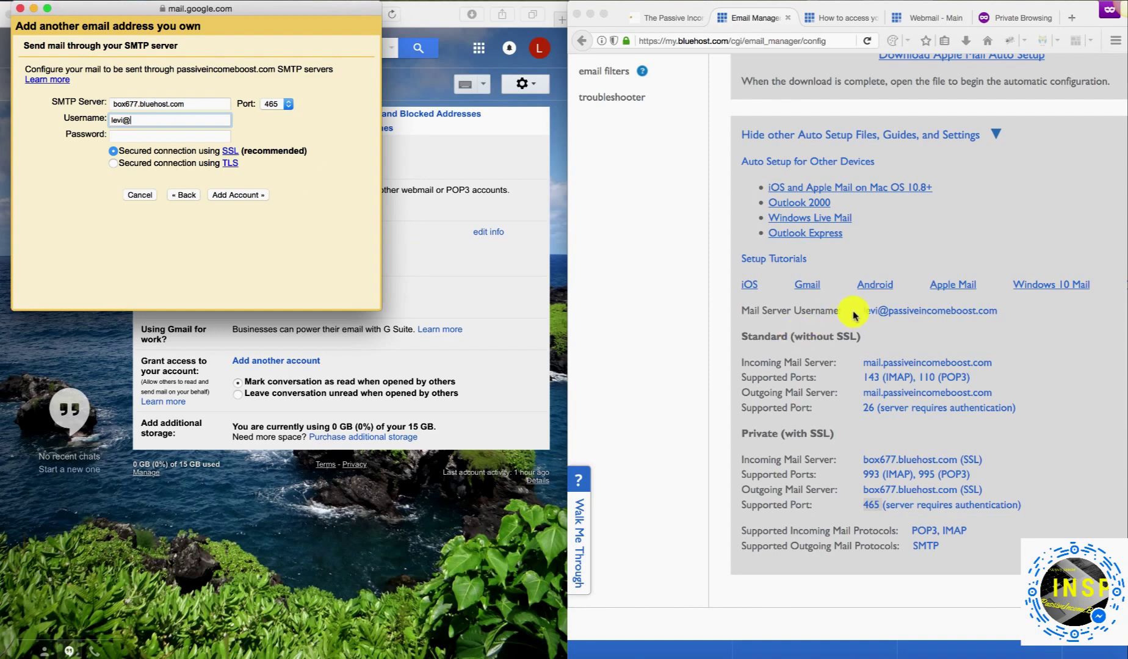
pyautogui.click(1005, 311)
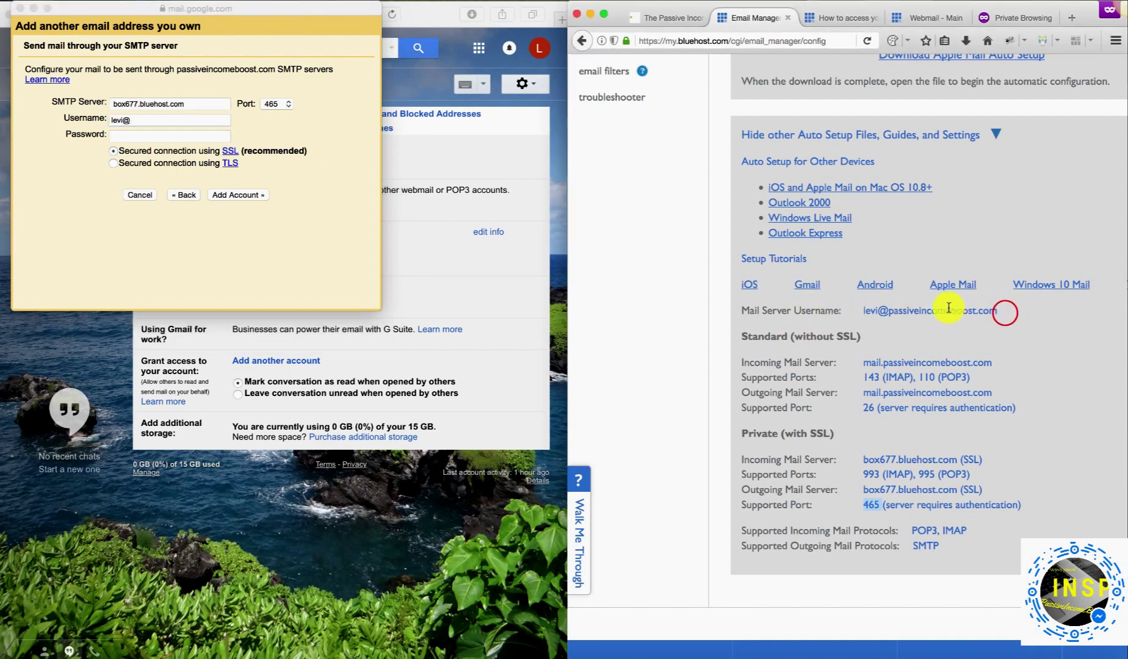
pyautogui.moveTo(1006, 311); pyautogui.dragTo(860, 313)
pyautogui.press('super+c')
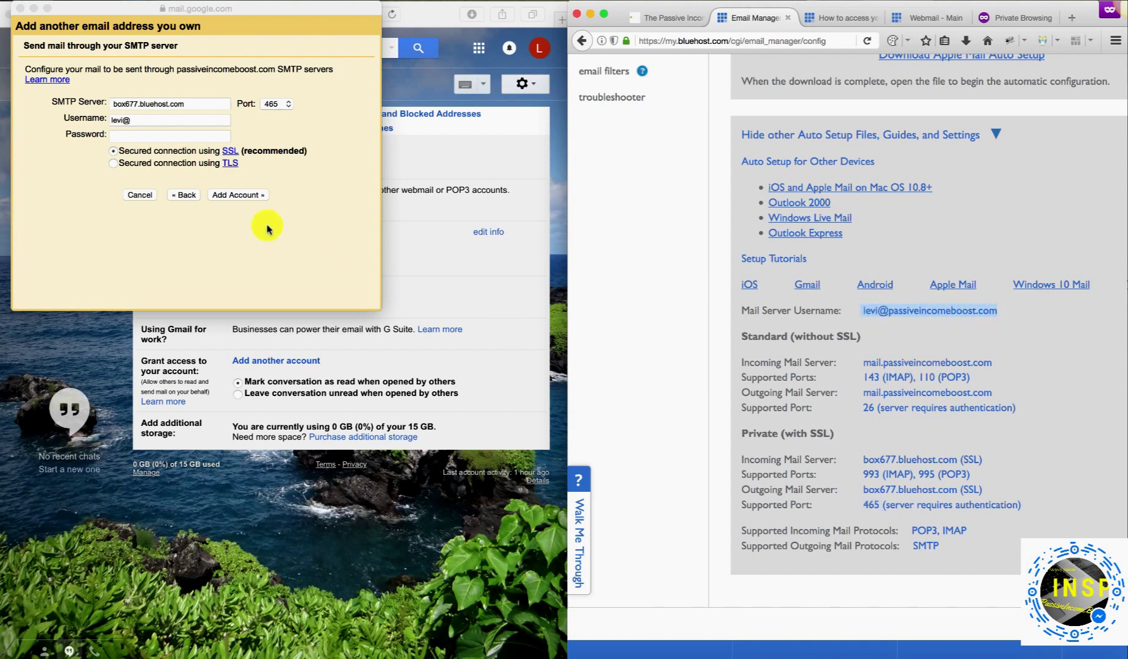
pyautogui.click(178, 118)
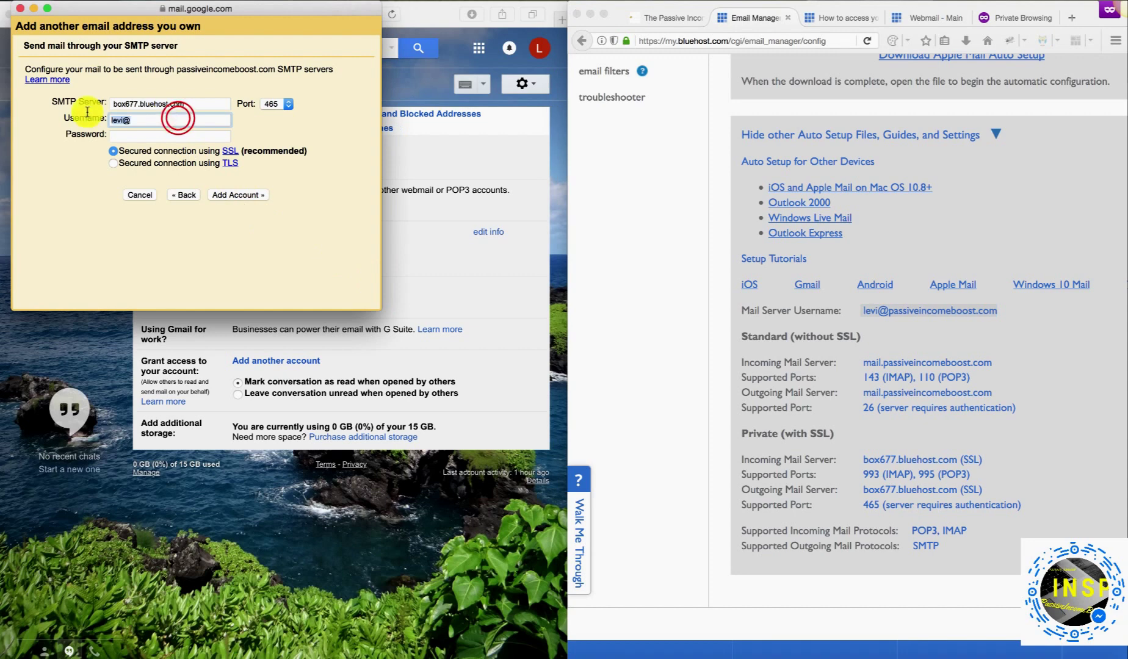
pyautogui.press('super+a')
pyautogui.press('super+v')
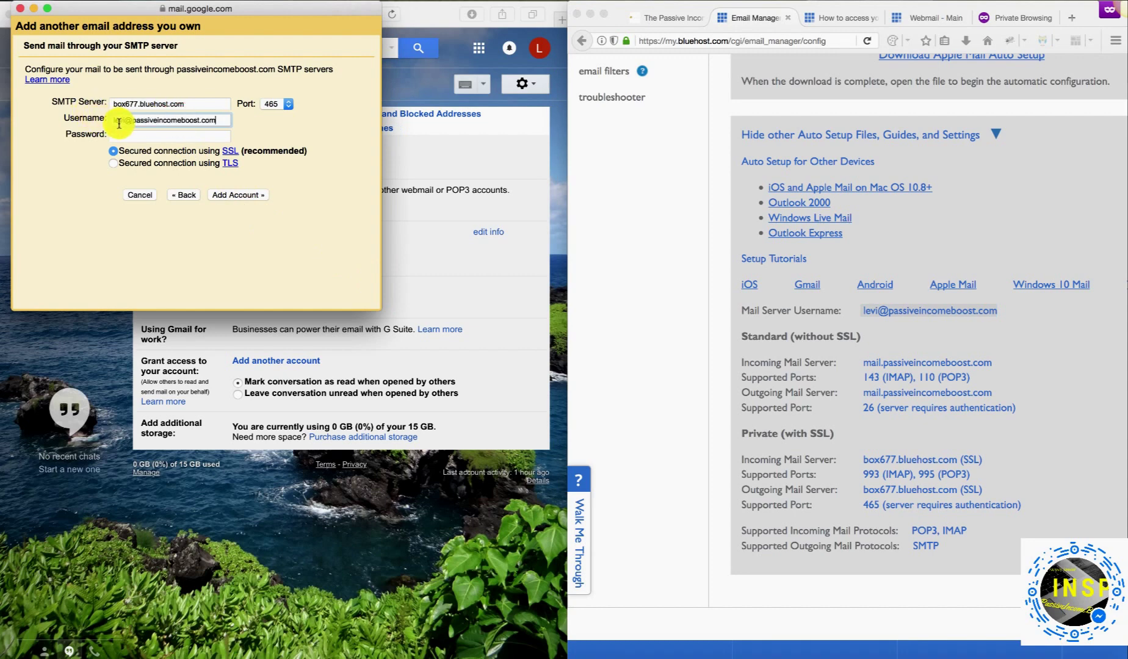
pyautogui.click(112, 120)
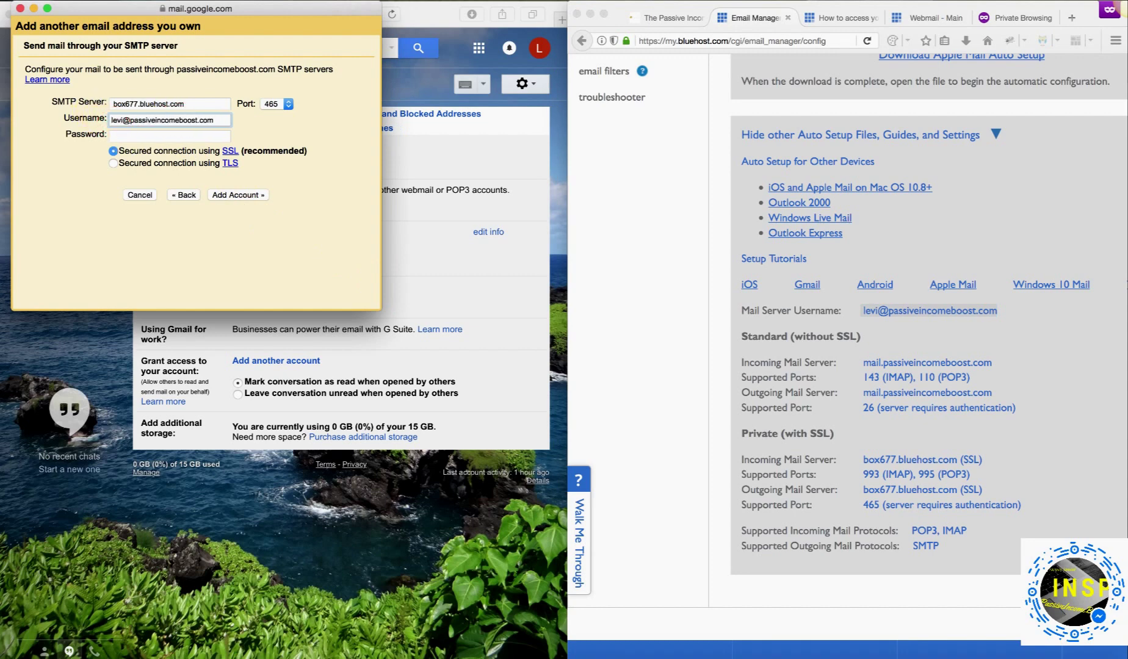
pyautogui.click(138, 135)
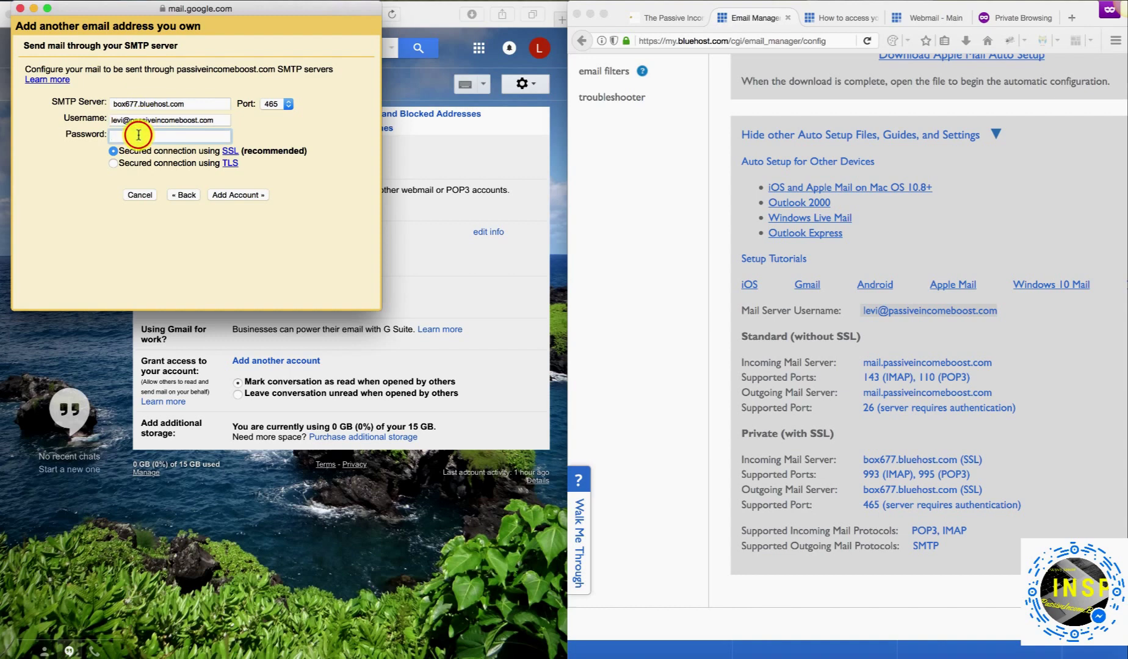
pyautogui.write('••')
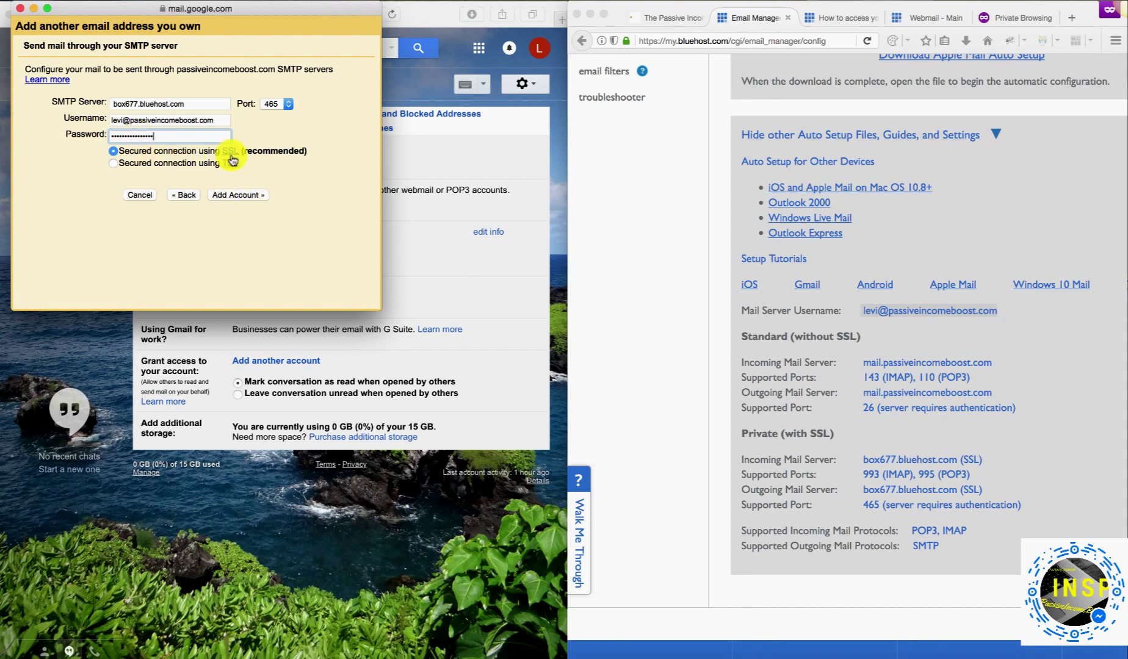
# Step: Submit the outgoing settings, re-entering the password until Gmail accepts them
pyautogui.click(228, 194)
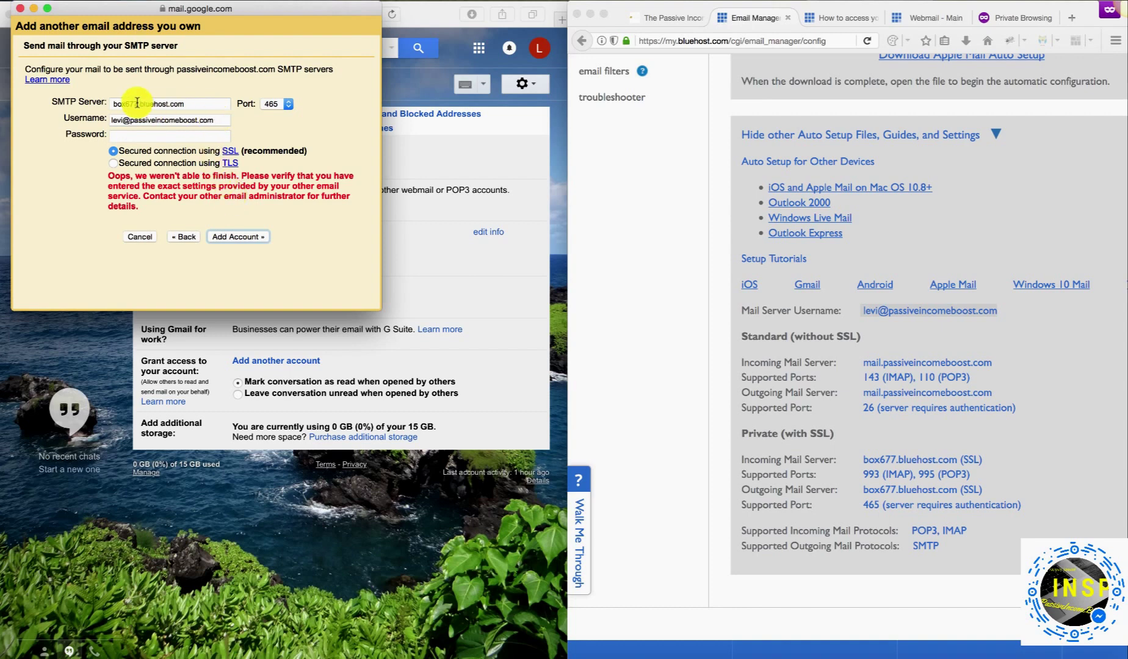
pyautogui.click(112, 104)
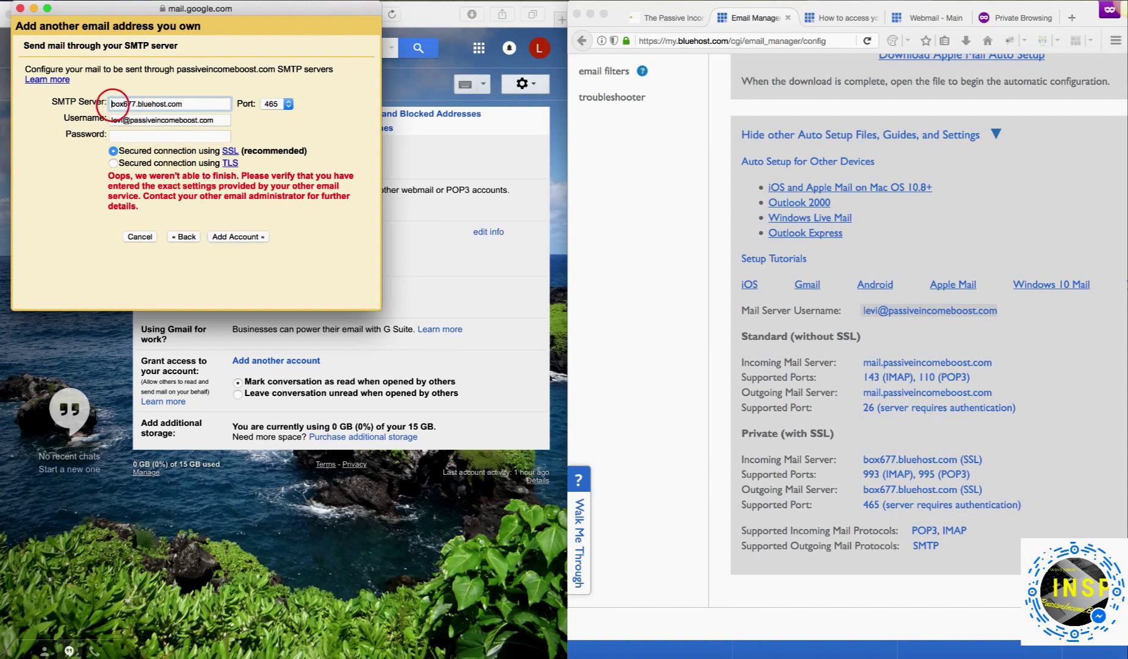
pyautogui.click(231, 212)
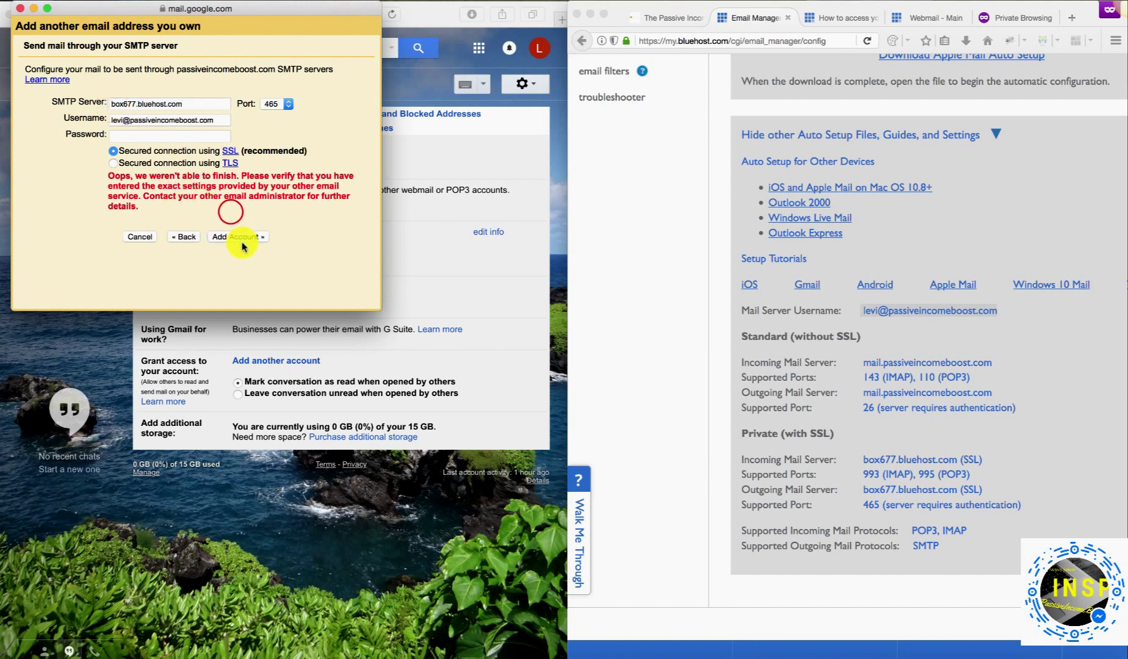
pyautogui.click(239, 238)
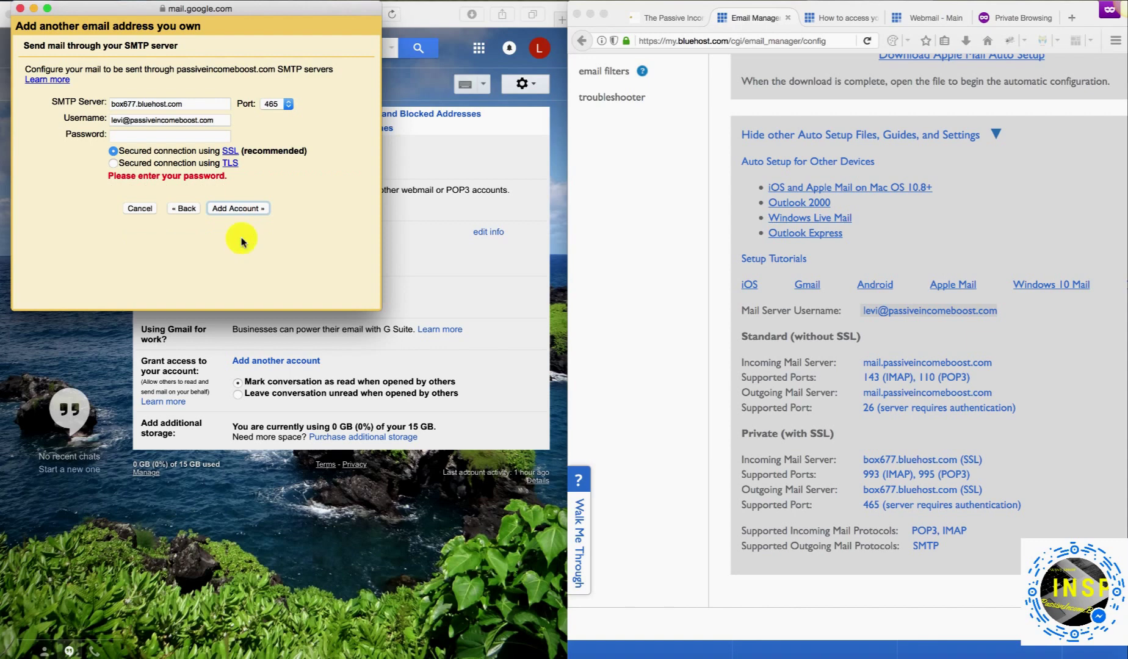
pyautogui.click(162, 140)
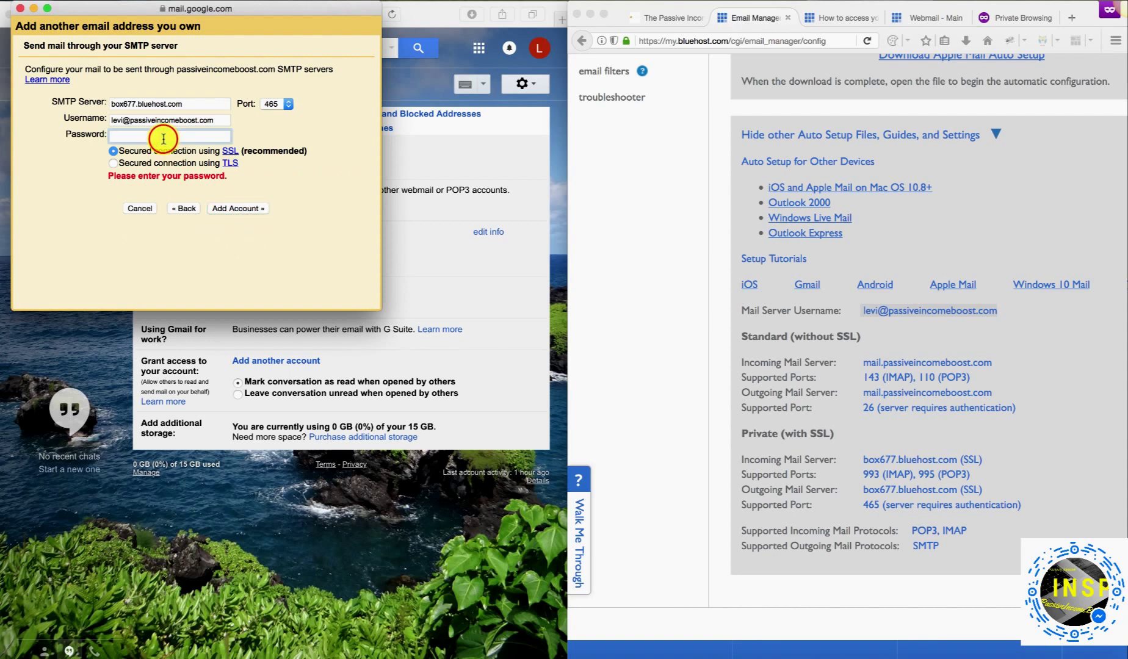
pyautogui.write('••')
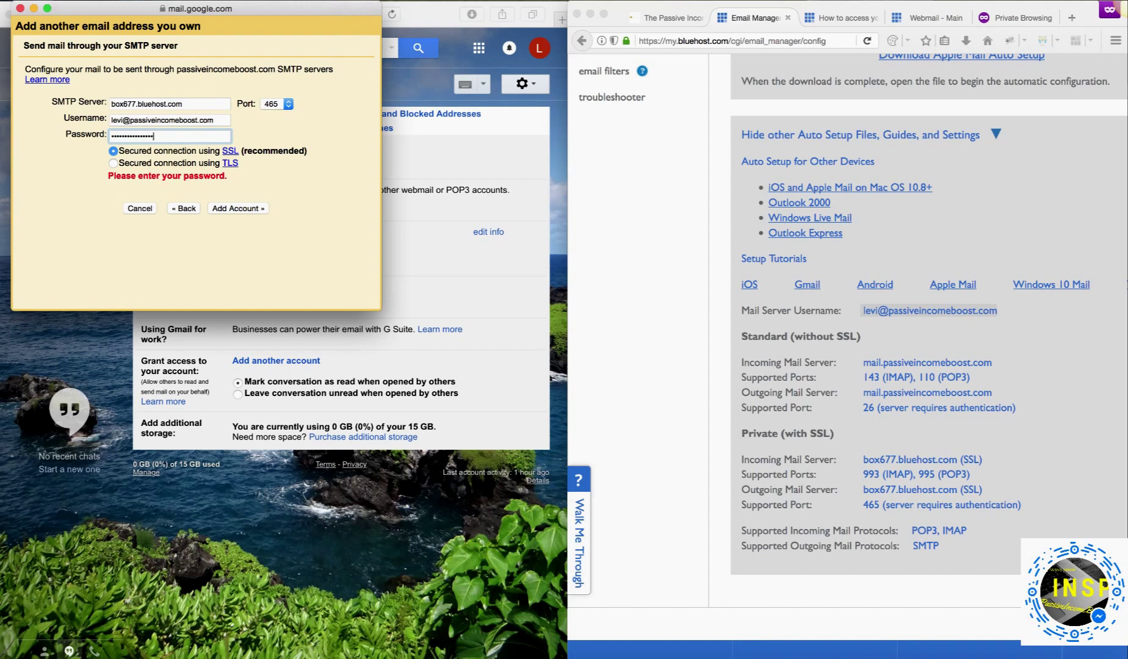
pyautogui.click(239, 208)
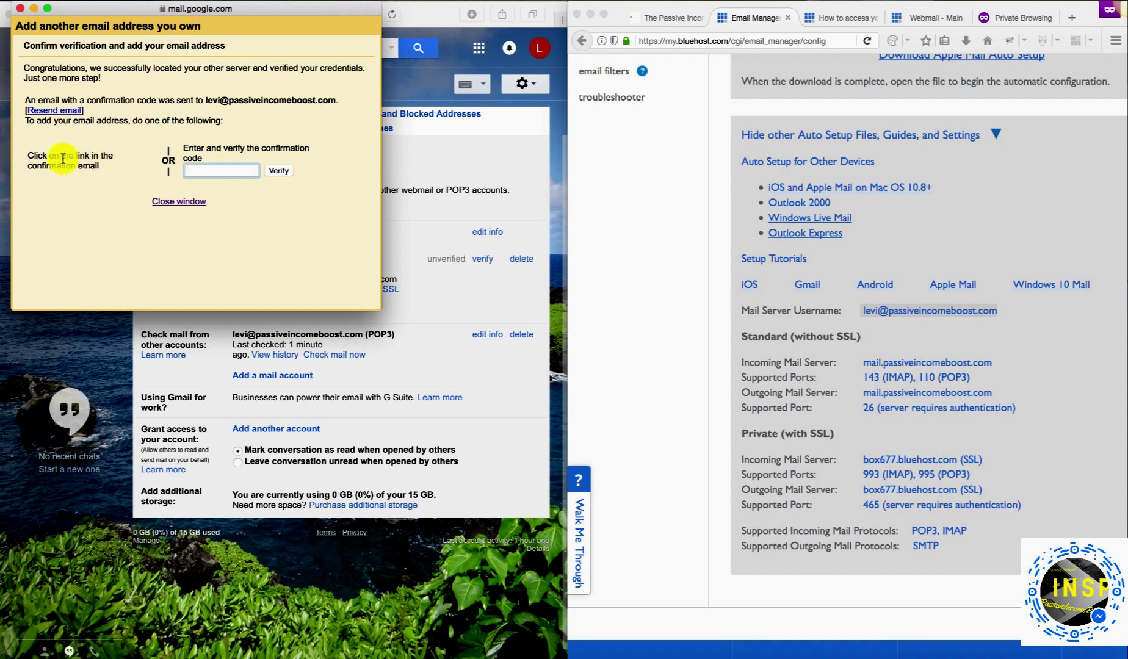
# Step: Move the confirmation-code window aside and return to the Gmail inbox
pyautogui.moveTo(62, 158); pyautogui.dragTo(202, 164)
pyautogui.click(203, 164)
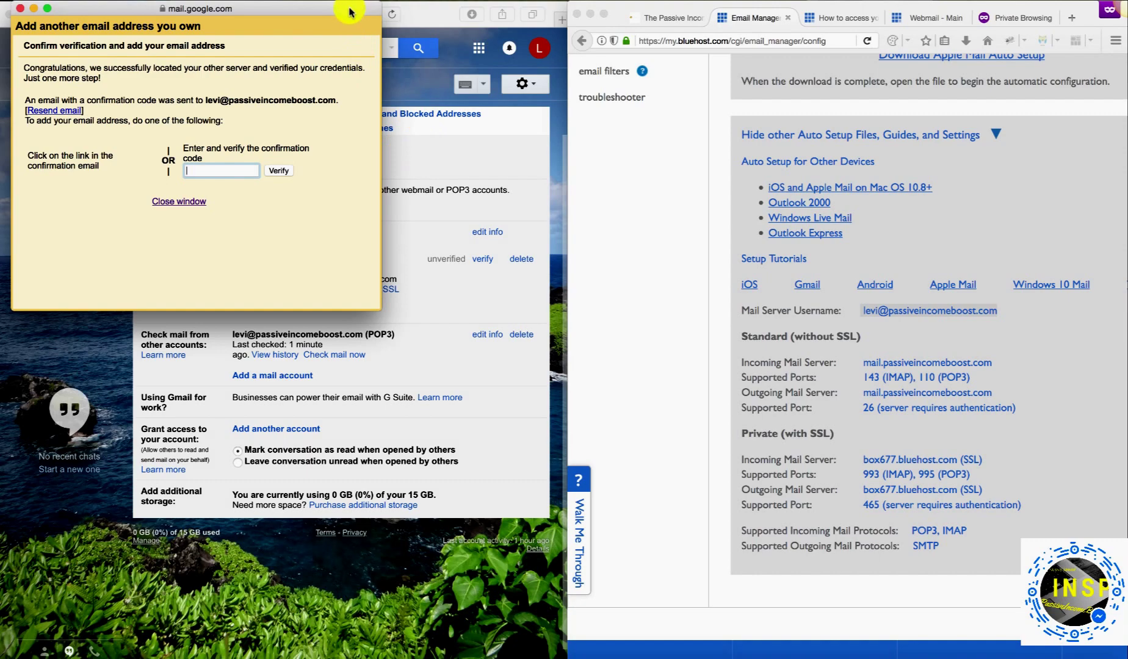
pyautogui.moveTo(347, 7); pyautogui.dragTo(502, 250)
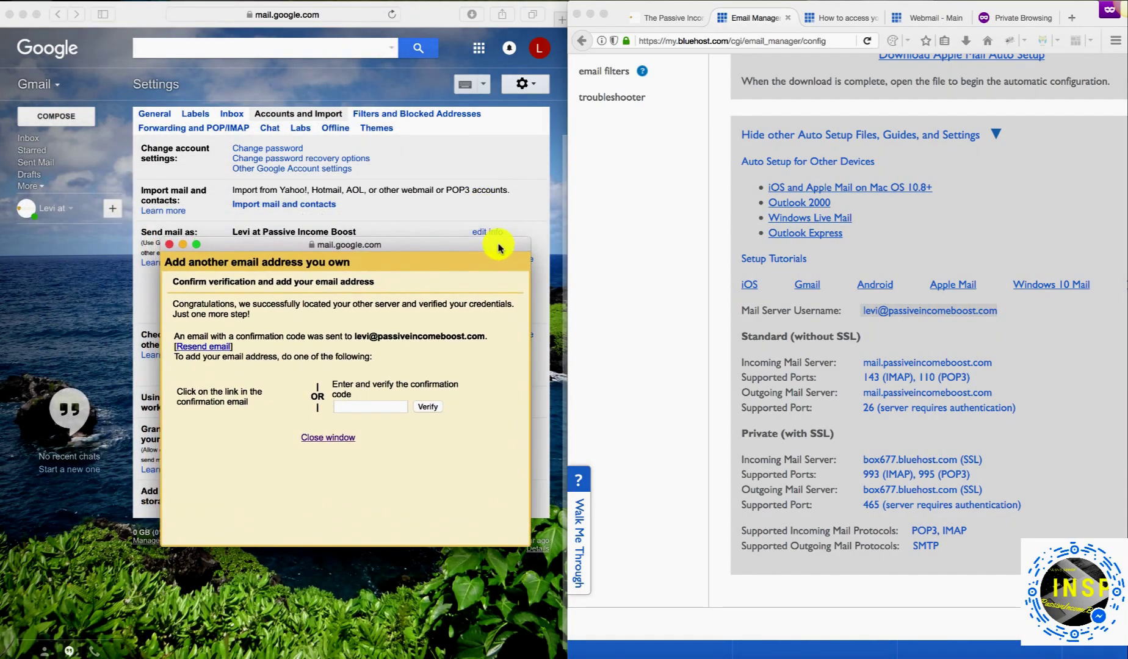
pyautogui.click(23, 142)
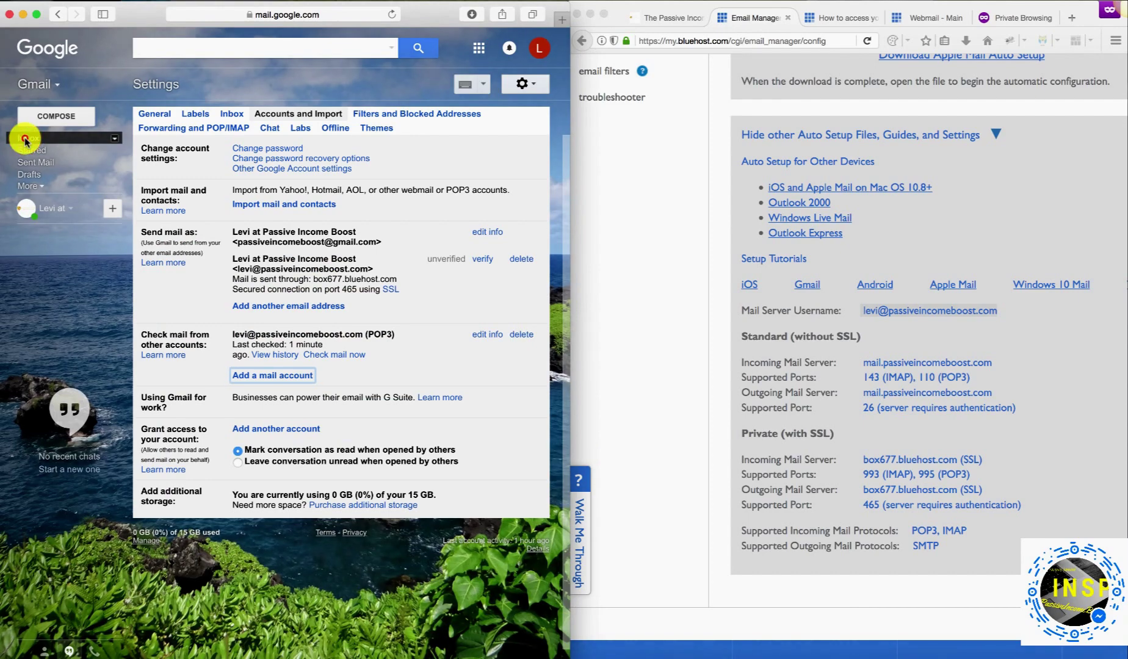
pyautogui.click(25, 139)
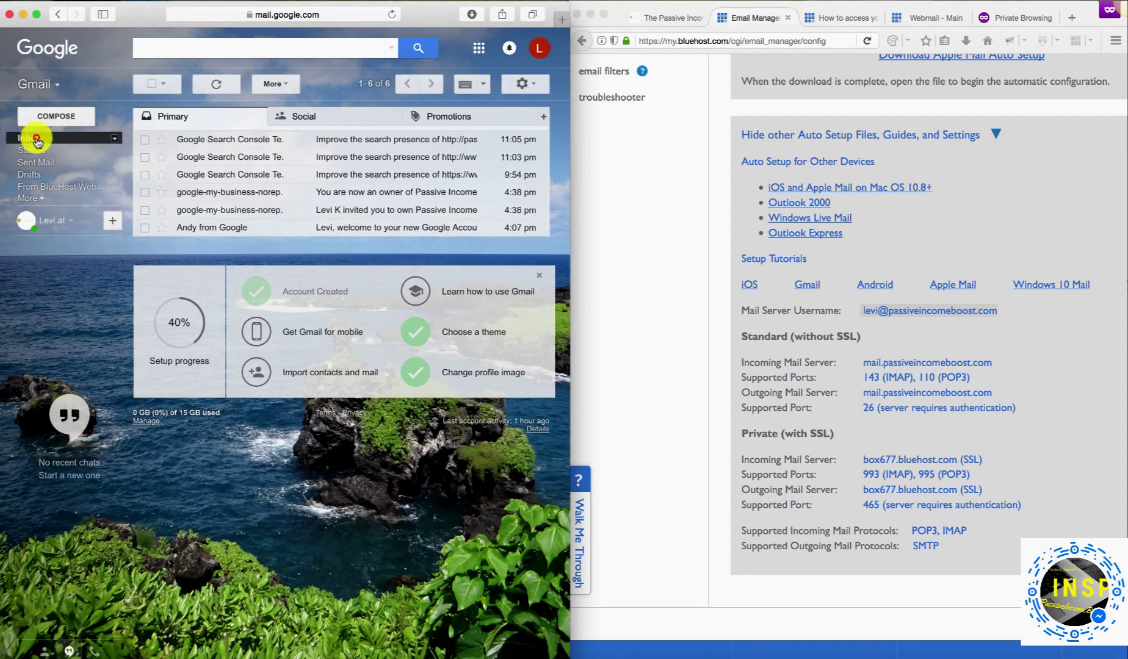
# Step: Open the Gmail Team 'Confirmation - Send Mail' message in Gmail and in Roundcube webmail
pyautogui.click(37, 141)
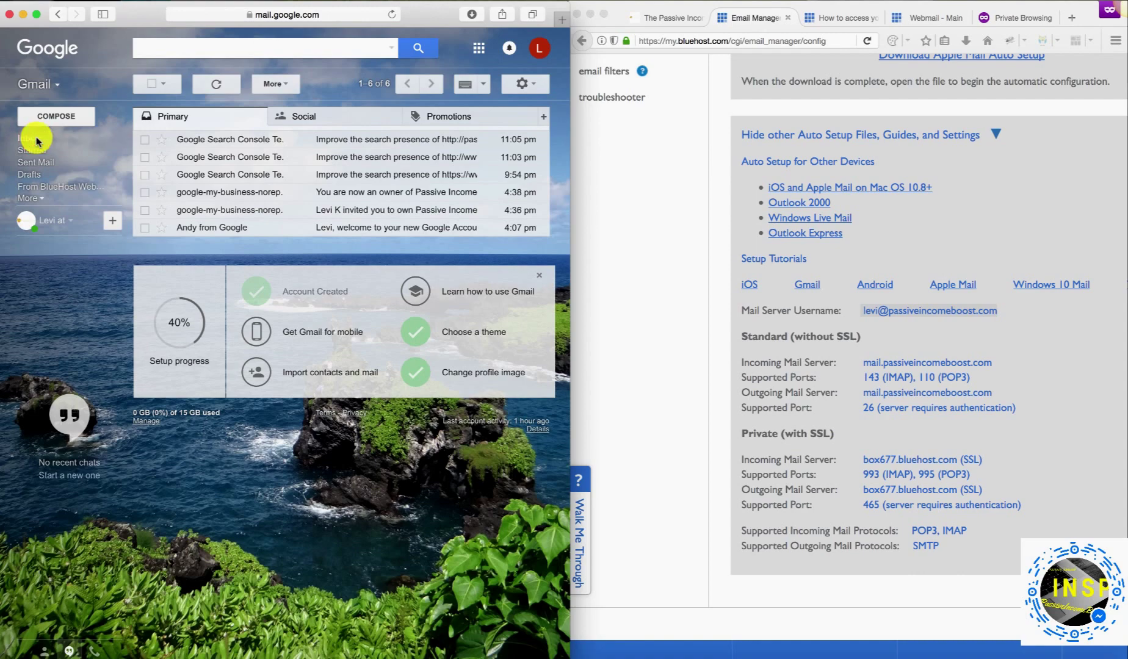
pyautogui.click(37, 141)
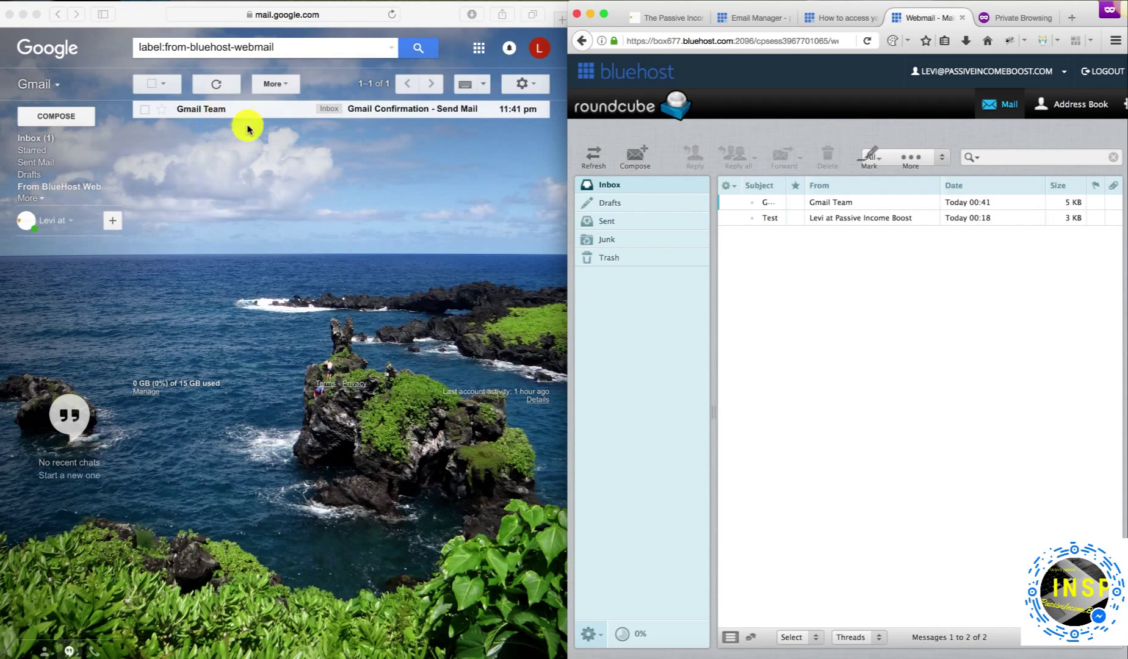
pyautogui.click(217, 113)
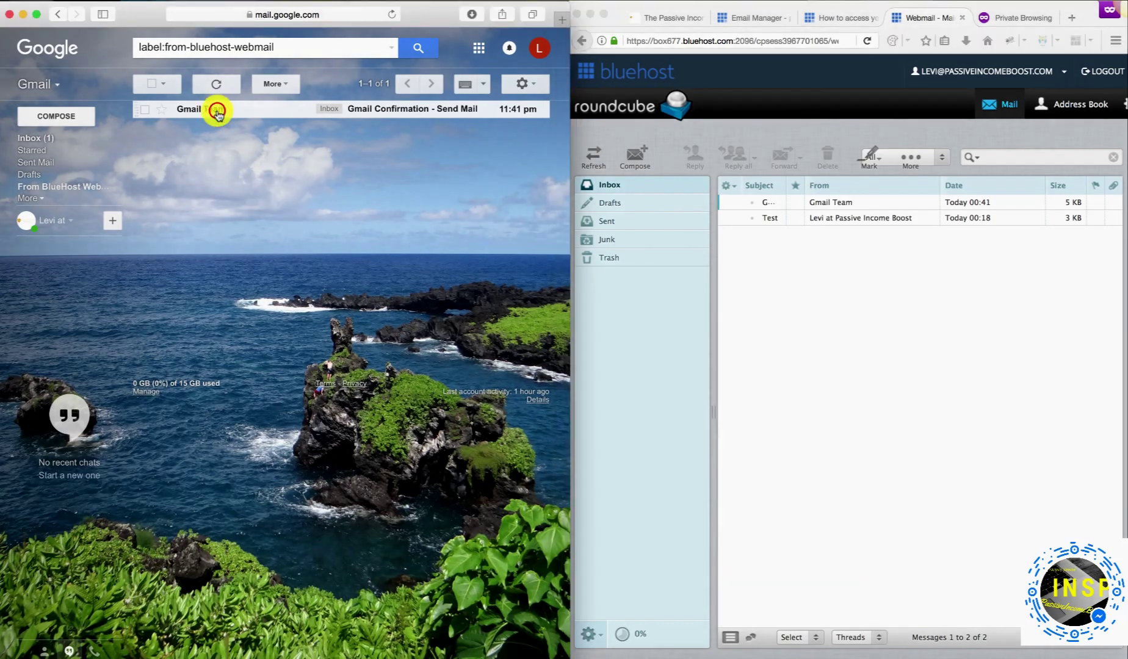
pyautogui.click(217, 114)
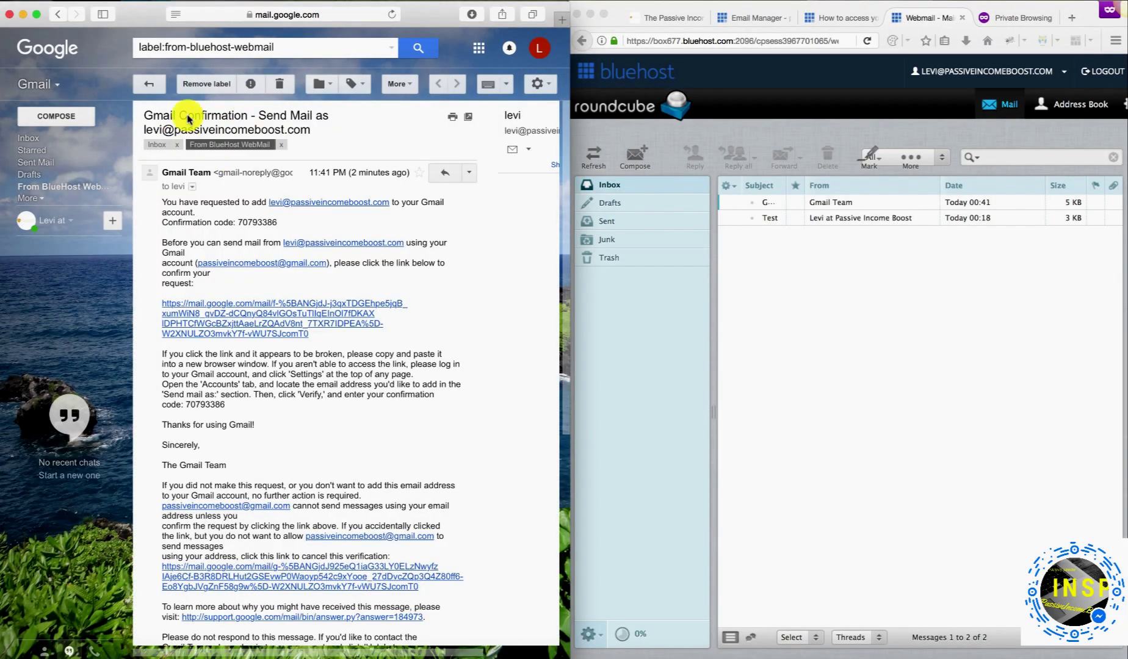
pyautogui.click(829, 201)
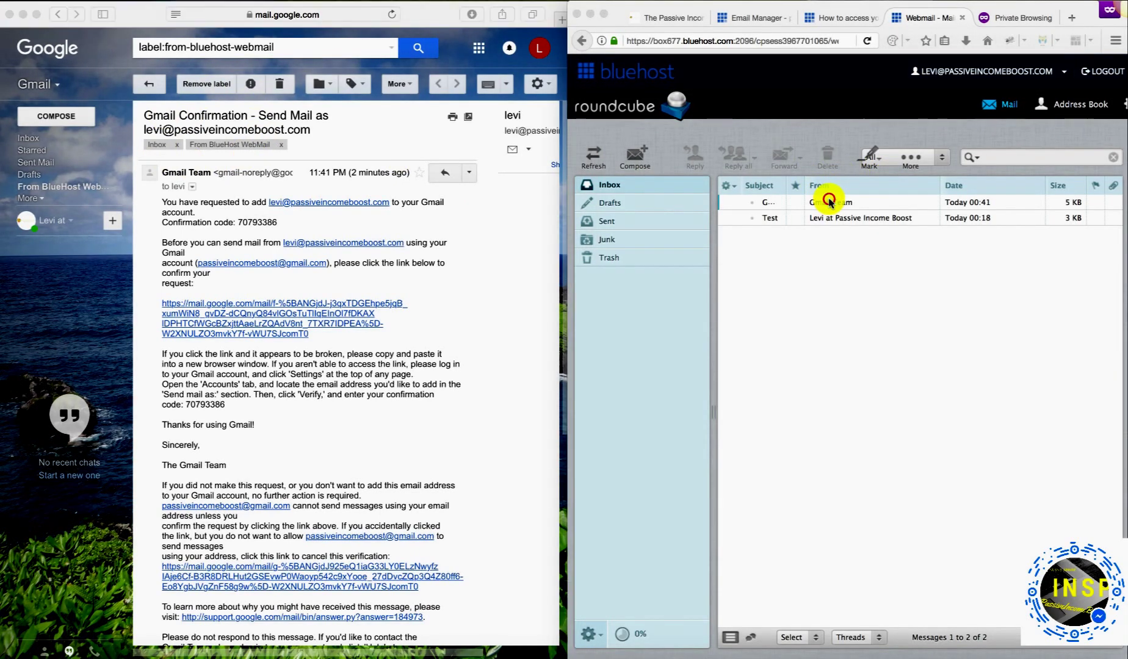
pyautogui.click(829, 201)
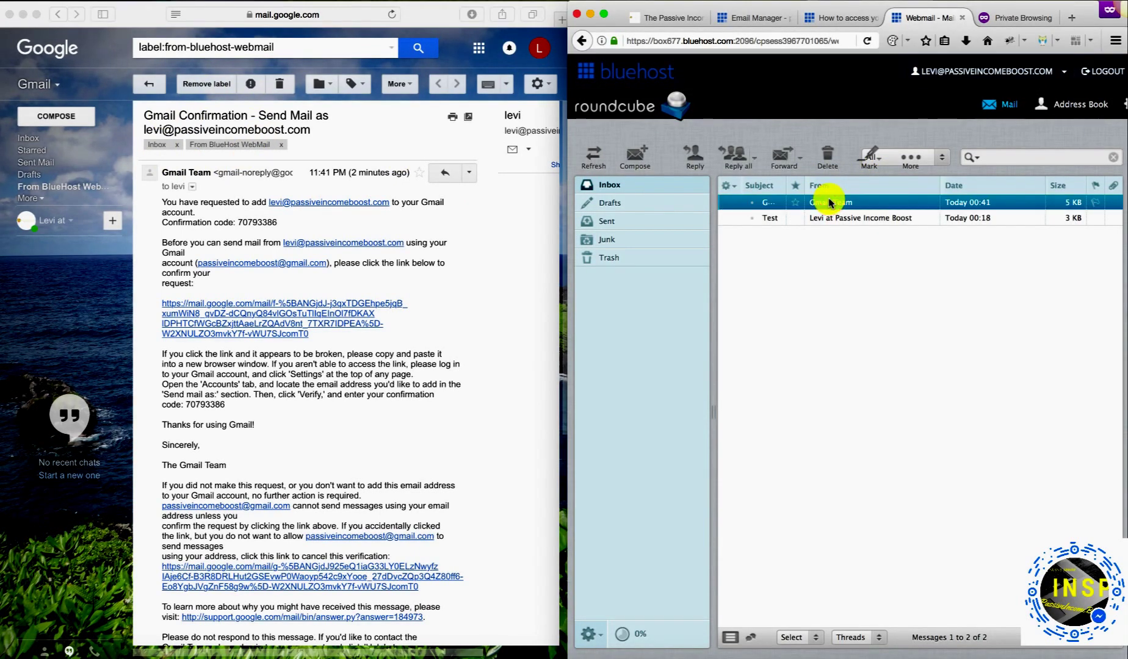
pyautogui.doubleClick(829, 203)
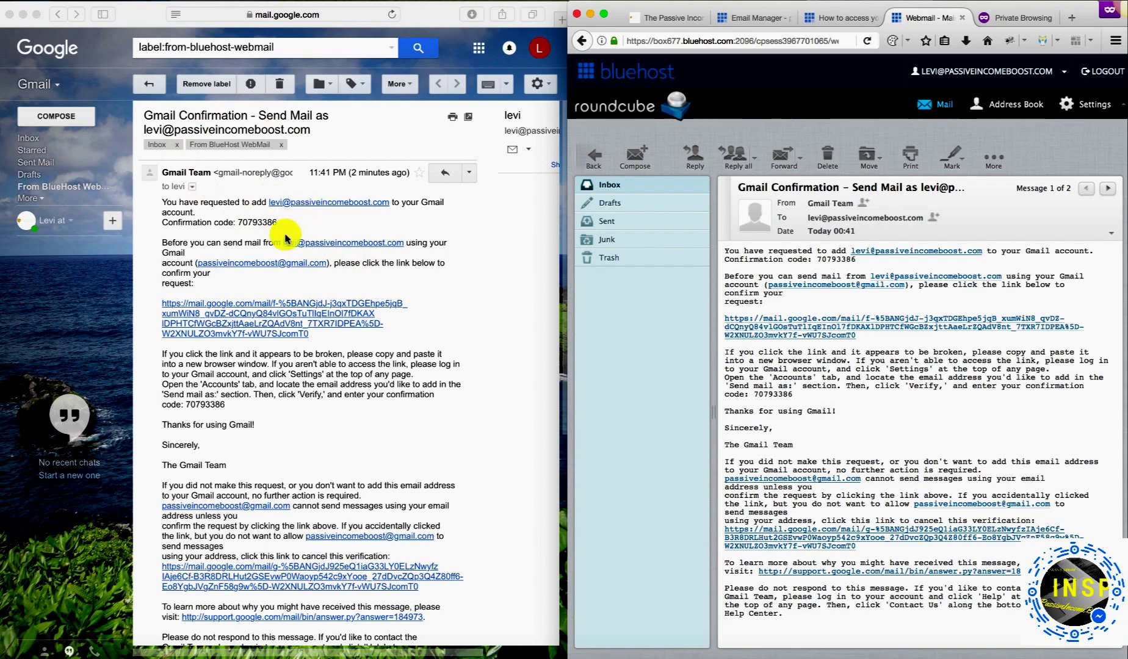
# Step: Select the confirmation code in the message and follow the send-as confirmation link
pyautogui.scroll(-2, 291, 395)
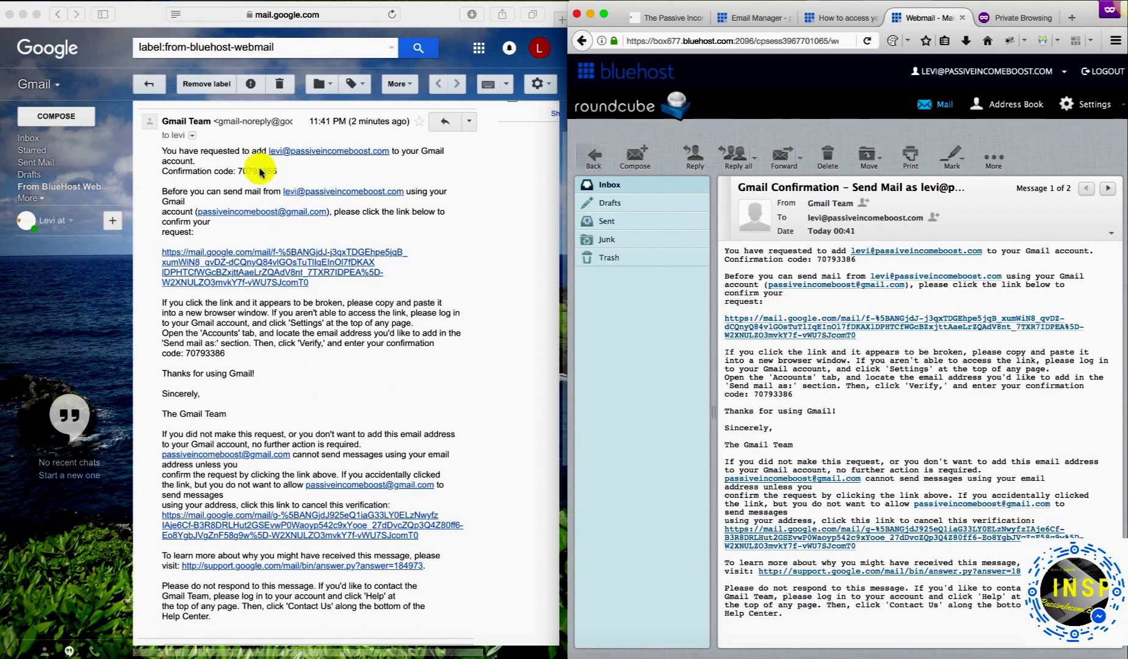
pyautogui.click(259, 172)
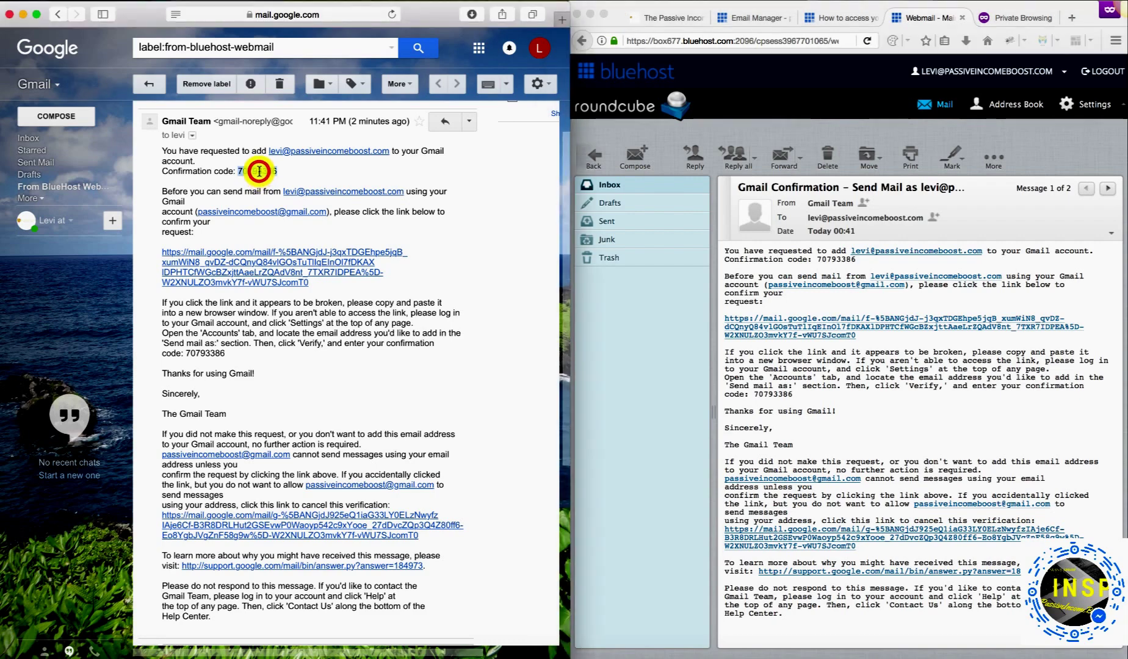
pyautogui.doubleClick(259, 172)
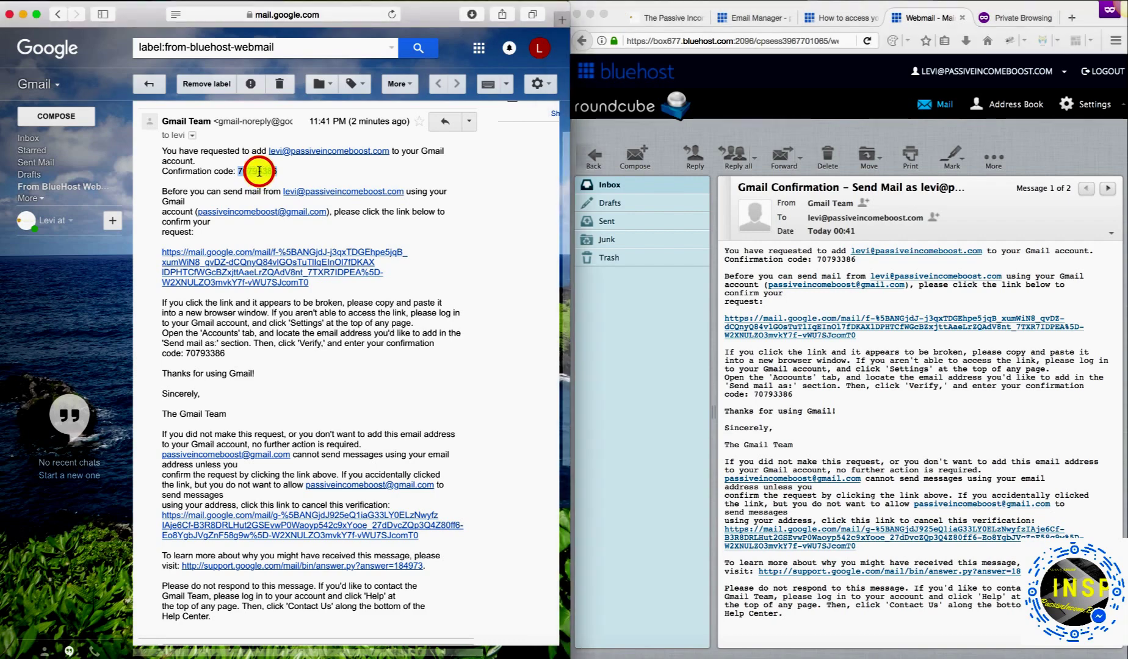
pyautogui.click(263, 265)
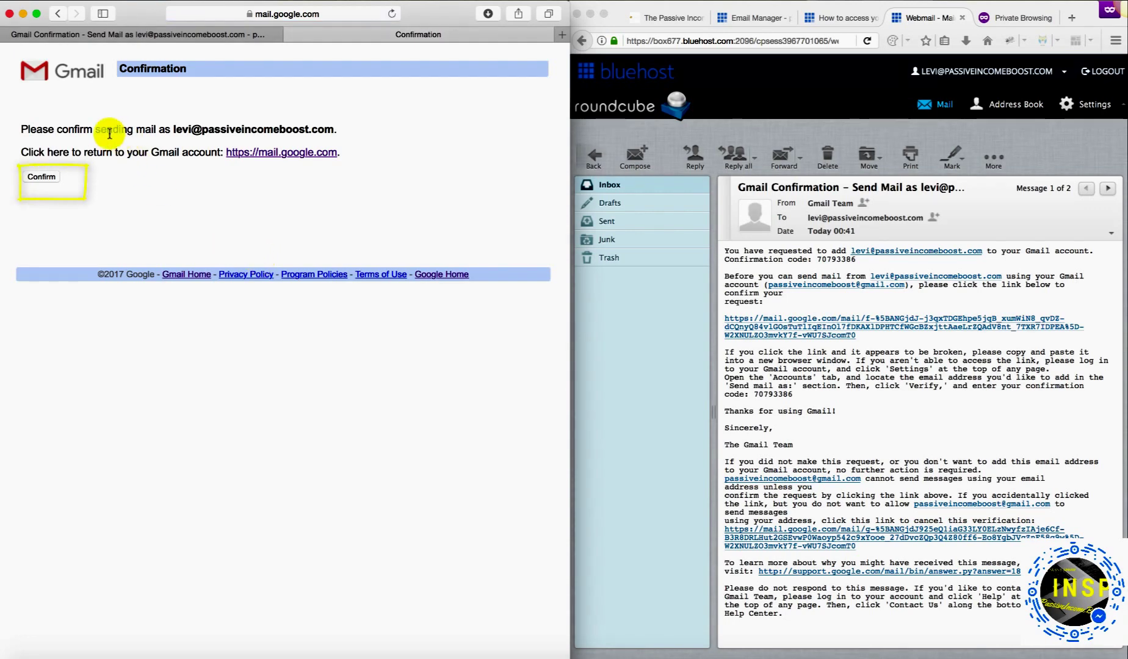
# Step: Confirm sending as the domain address, close the success page, and start a new message
pyautogui.click(43, 177)
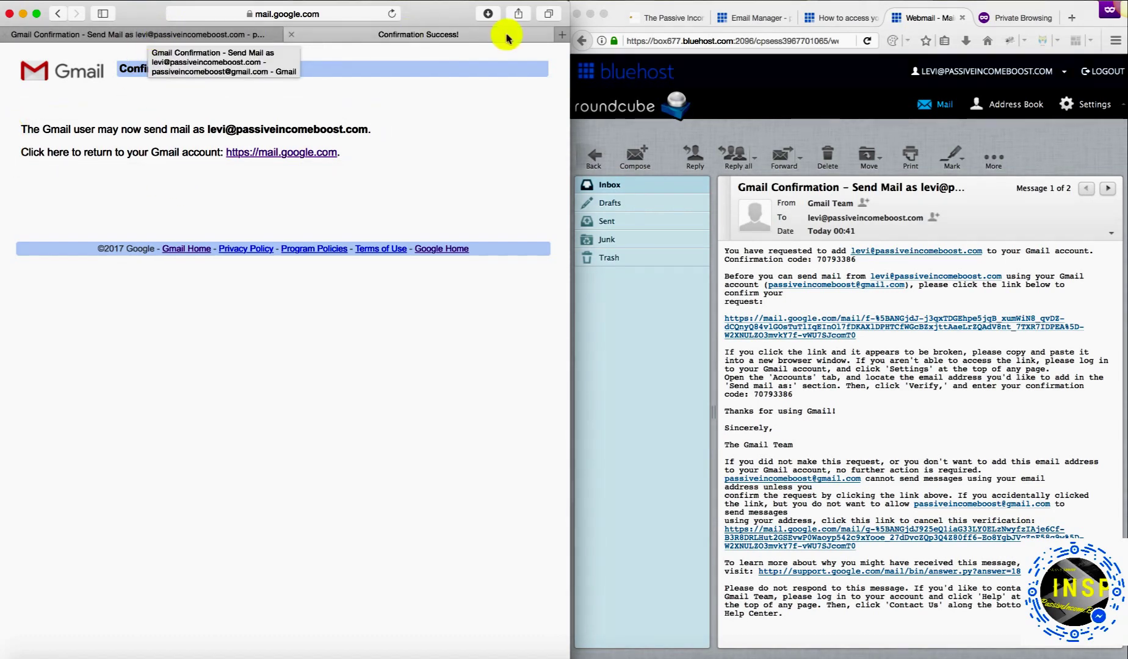
pyautogui.click(290, 33)
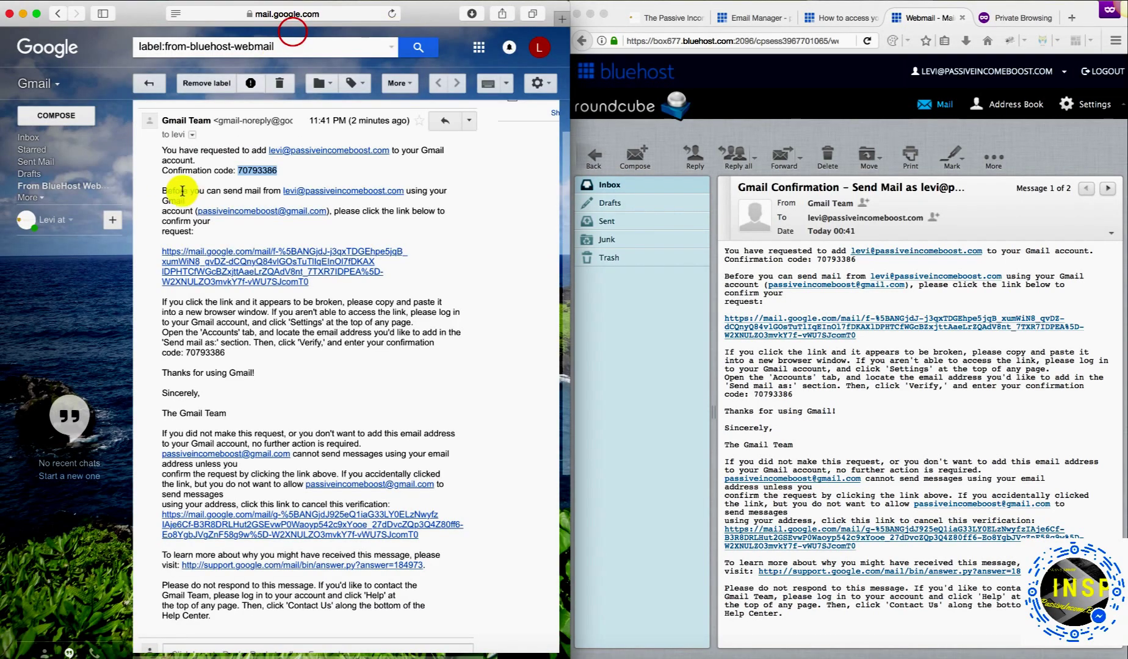
pyautogui.click(24, 138)
pyautogui.click(56, 117)
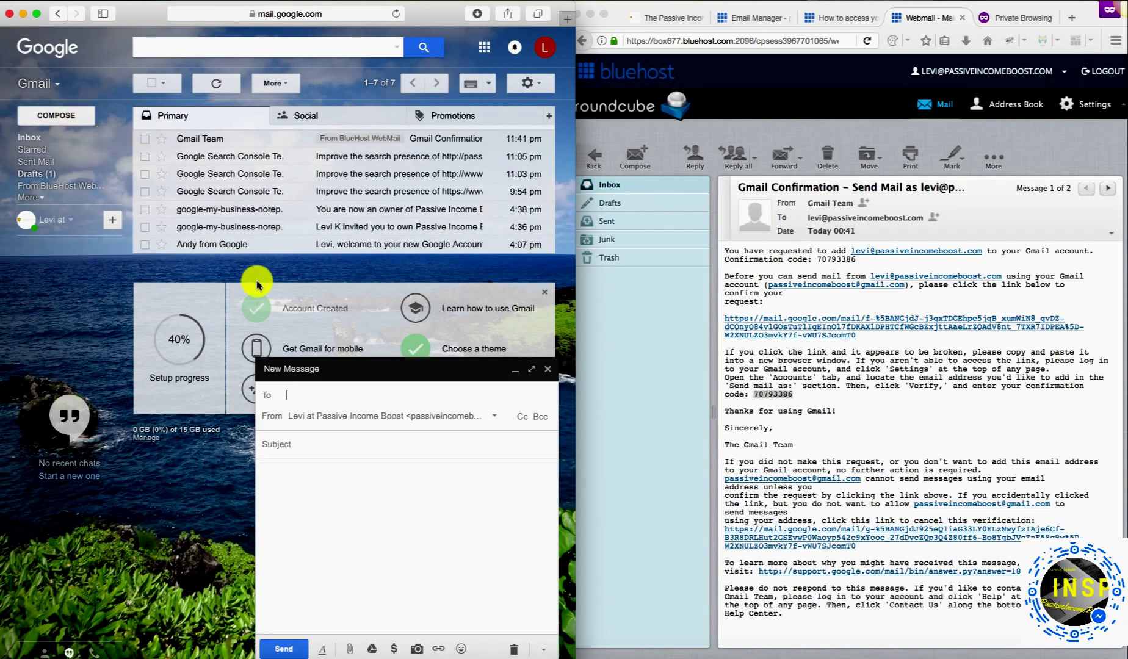
# Step: Choose the domain address as sender and enter the recipient's e-mail address
pyautogui.click(494, 416)
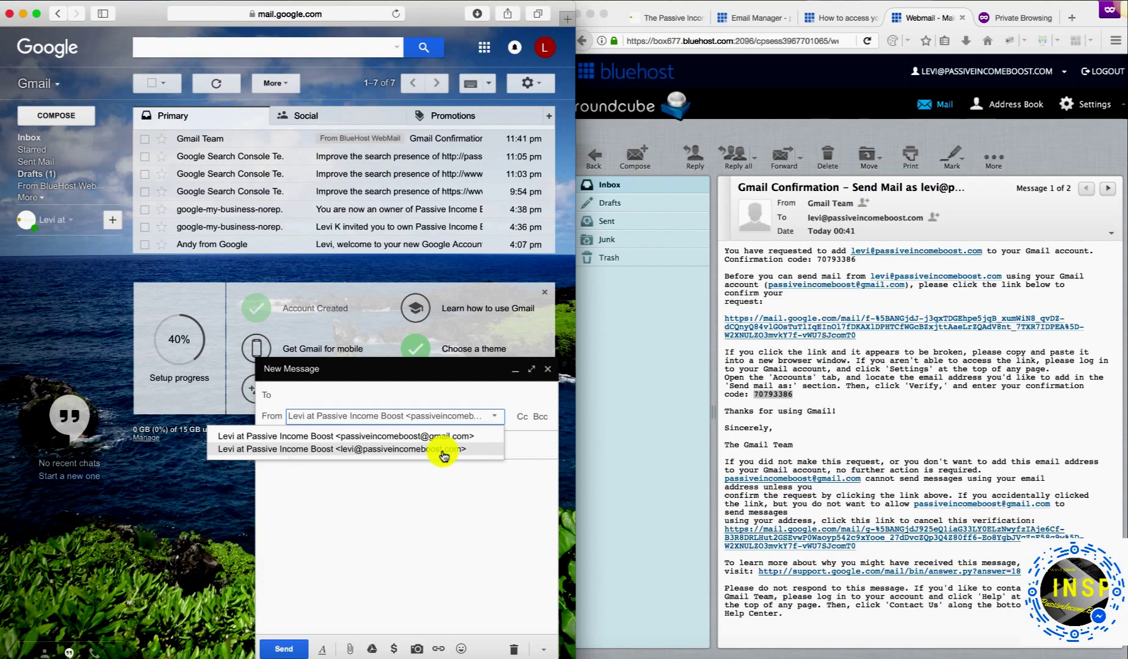
pyautogui.click(442, 451)
pyautogui.click(359, 394)
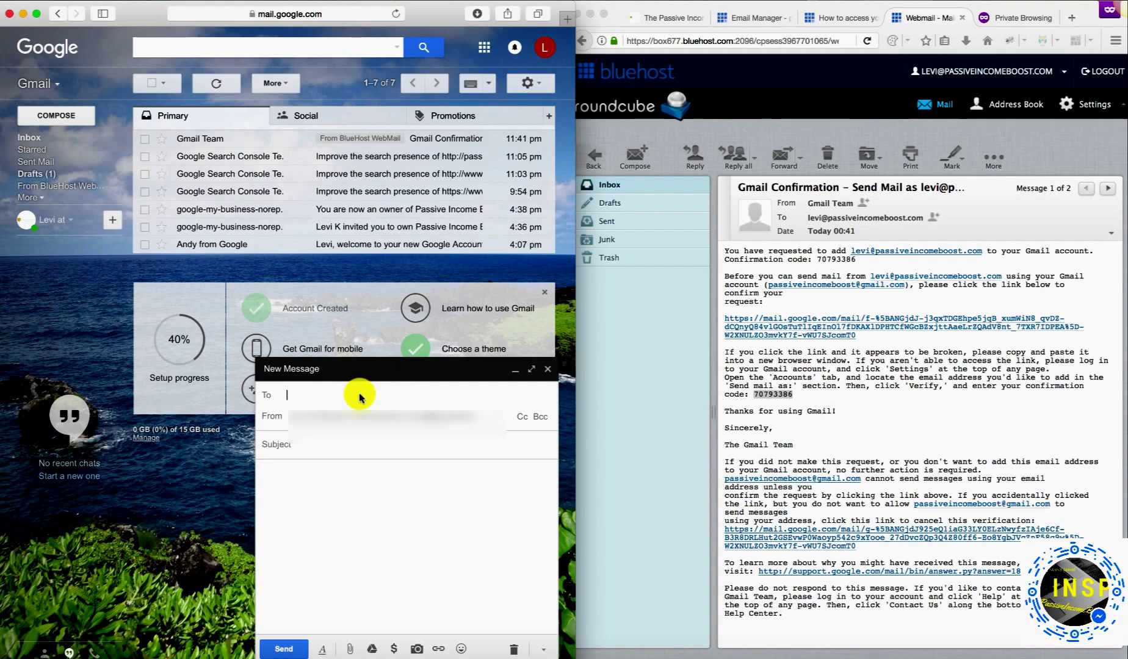
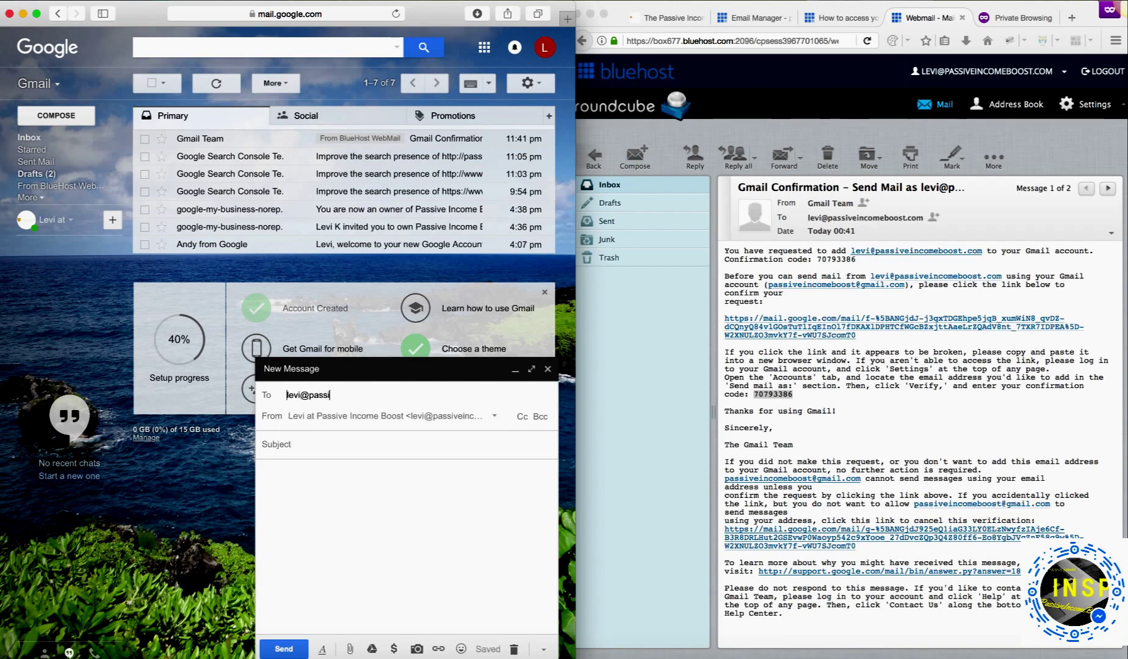
pyautogui.click(321, 445)
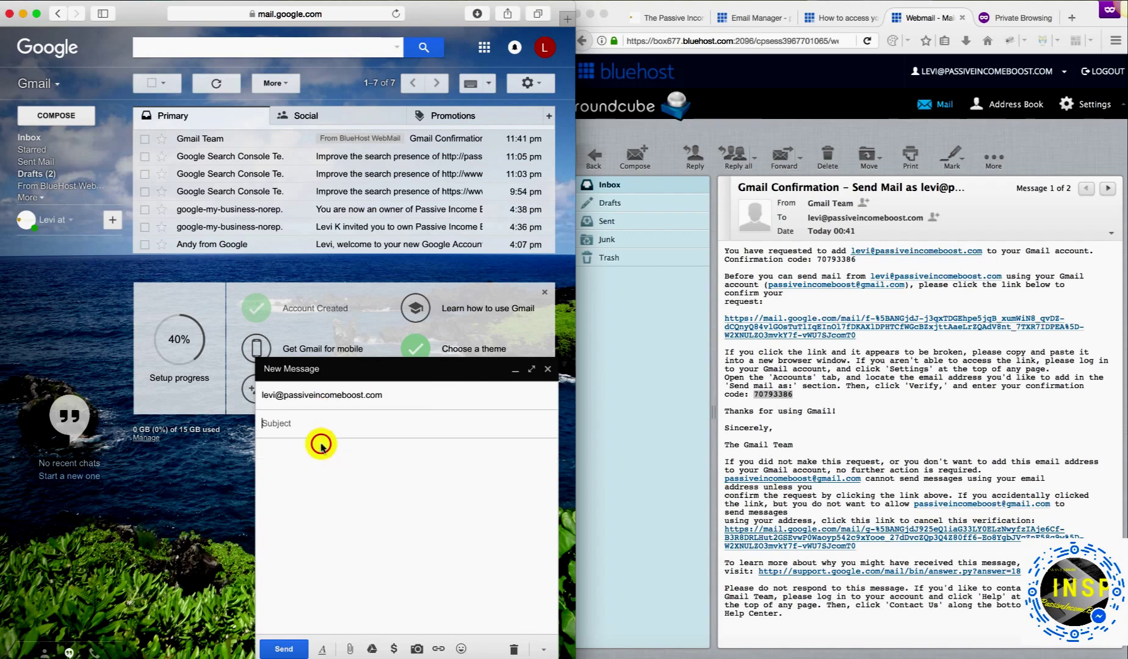
# Step: Add subject 'Testing from Gmail as Passive Income Boost' and body 'Test', then send
pyautogui.write('Testin')
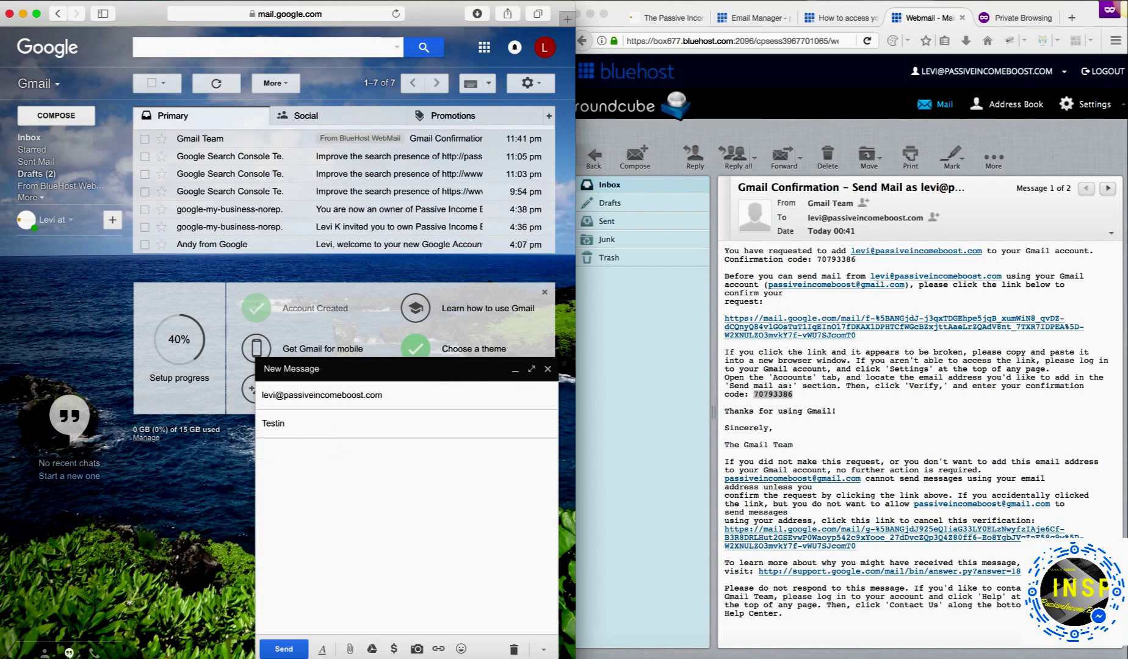
pyautogui.write('g from Gmail as Pa')
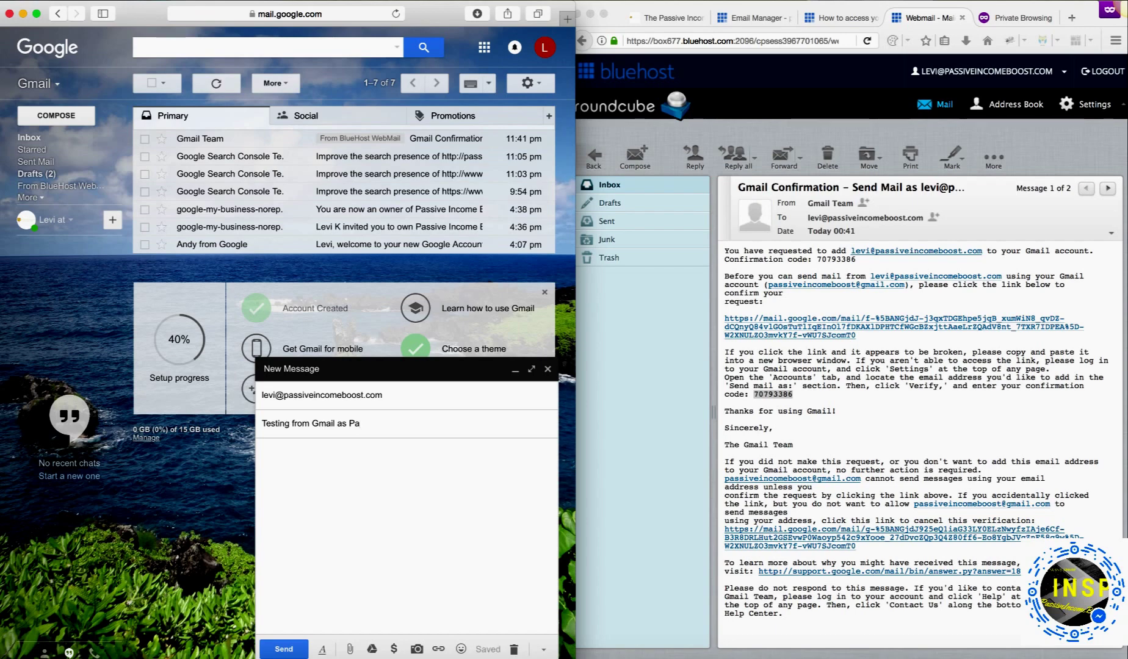
pyautogui.write('ssive Income Boost')
pyautogui.click(328, 474)
pyautogui.write('Test')
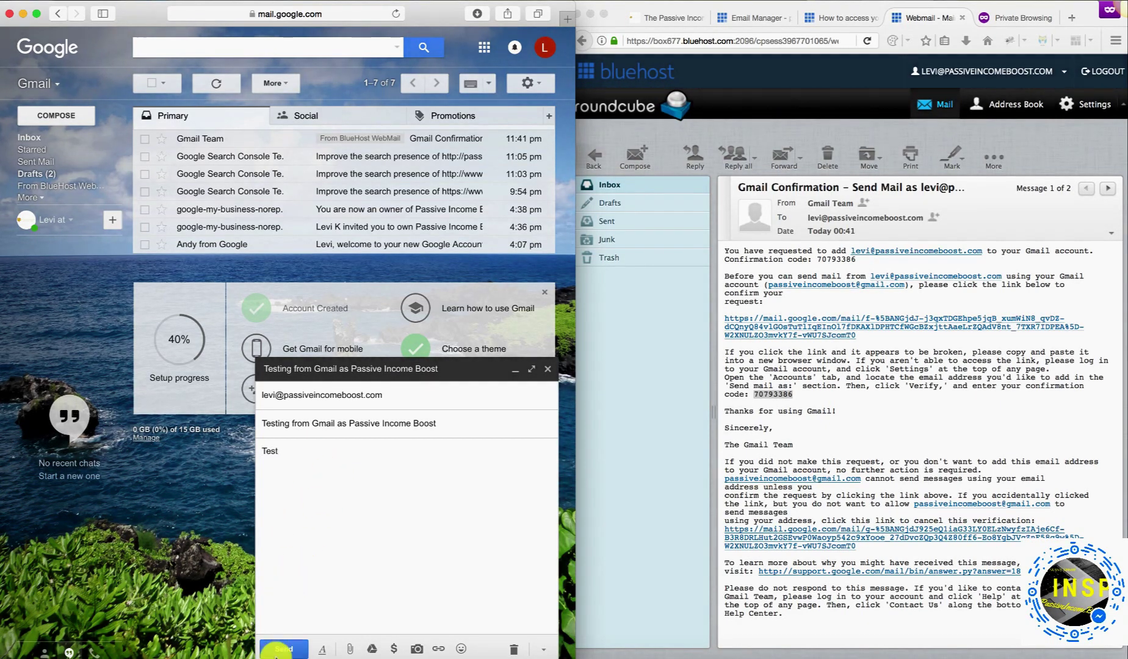
pyautogui.click(284, 649)
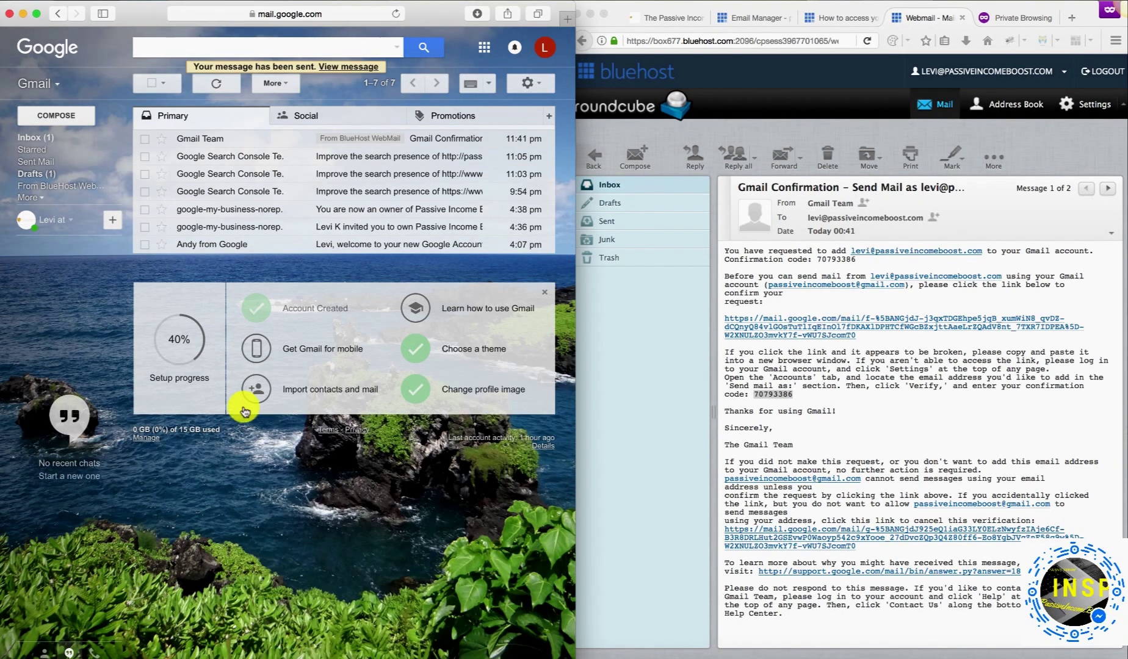
# Step: Check the webmail inbox, then open the test message in Gmail and view the sender's contact card
pyautogui.click(52, 138)
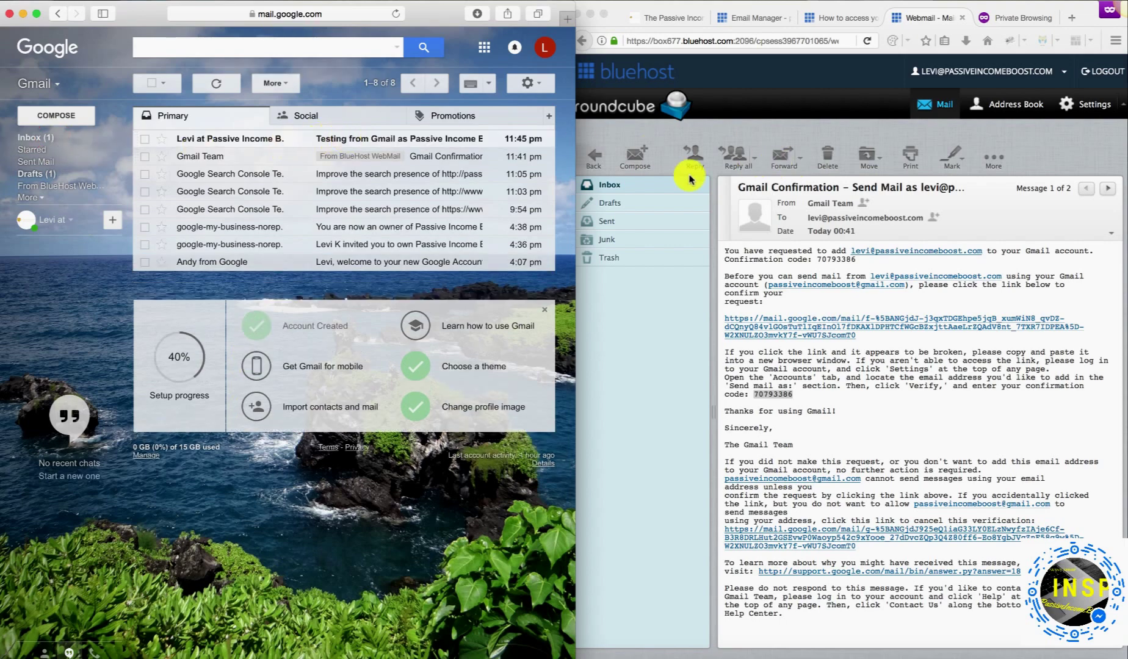
pyautogui.click(608, 187)
pyautogui.click(608, 188)
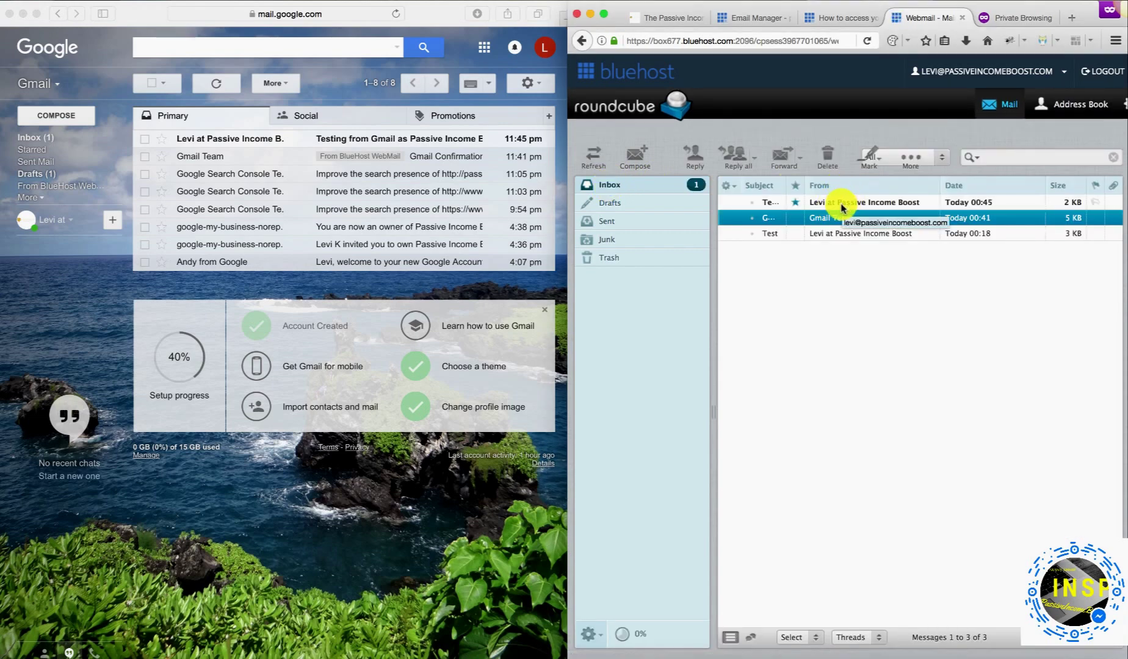
pyautogui.click(384, 139)
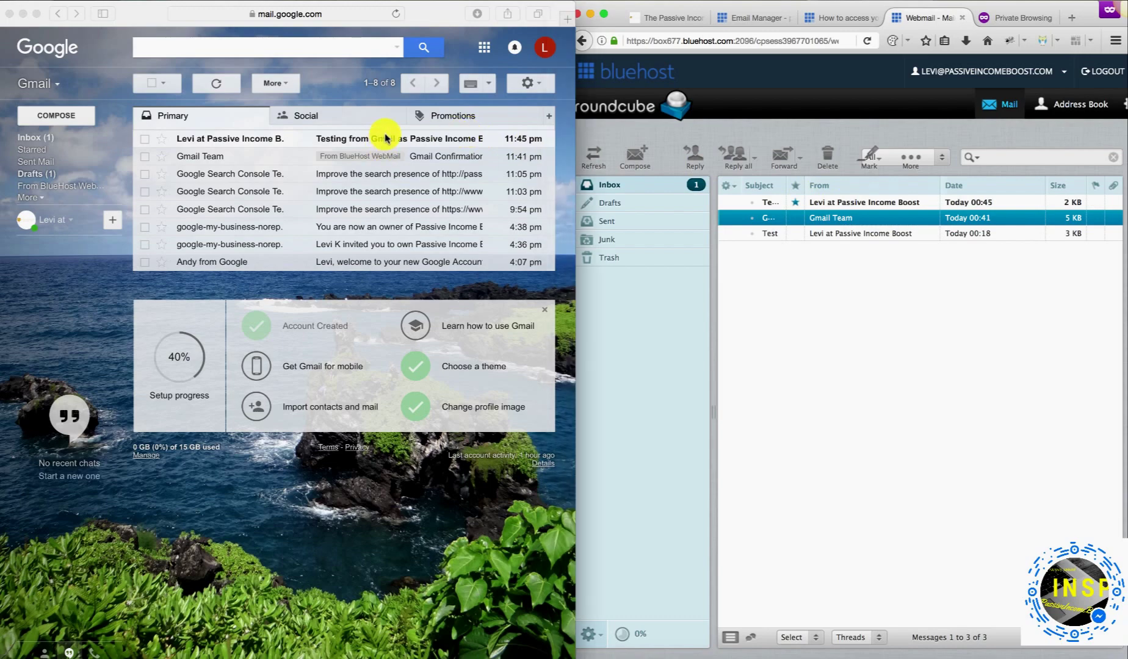
pyautogui.click(384, 140)
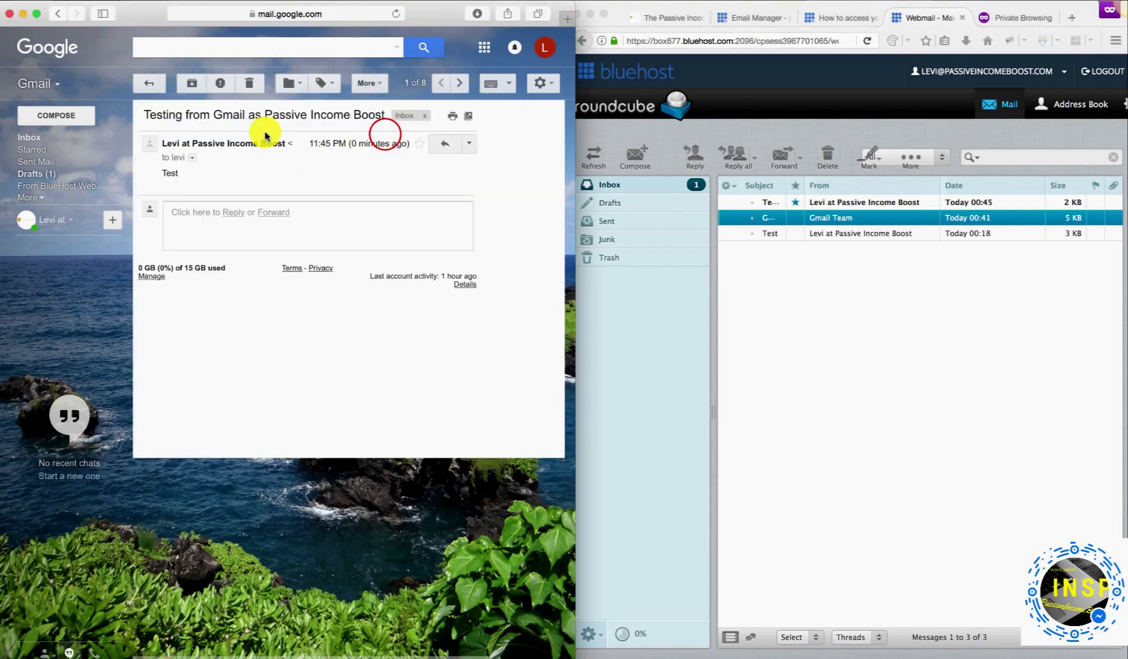
pyautogui.moveTo(252, 147)
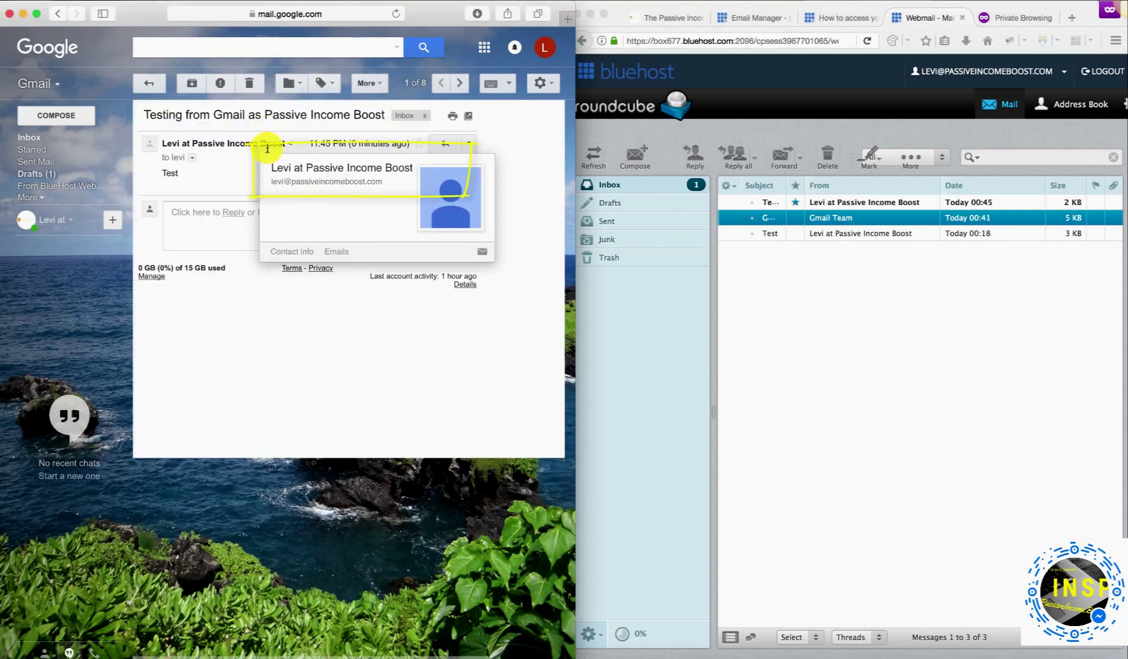